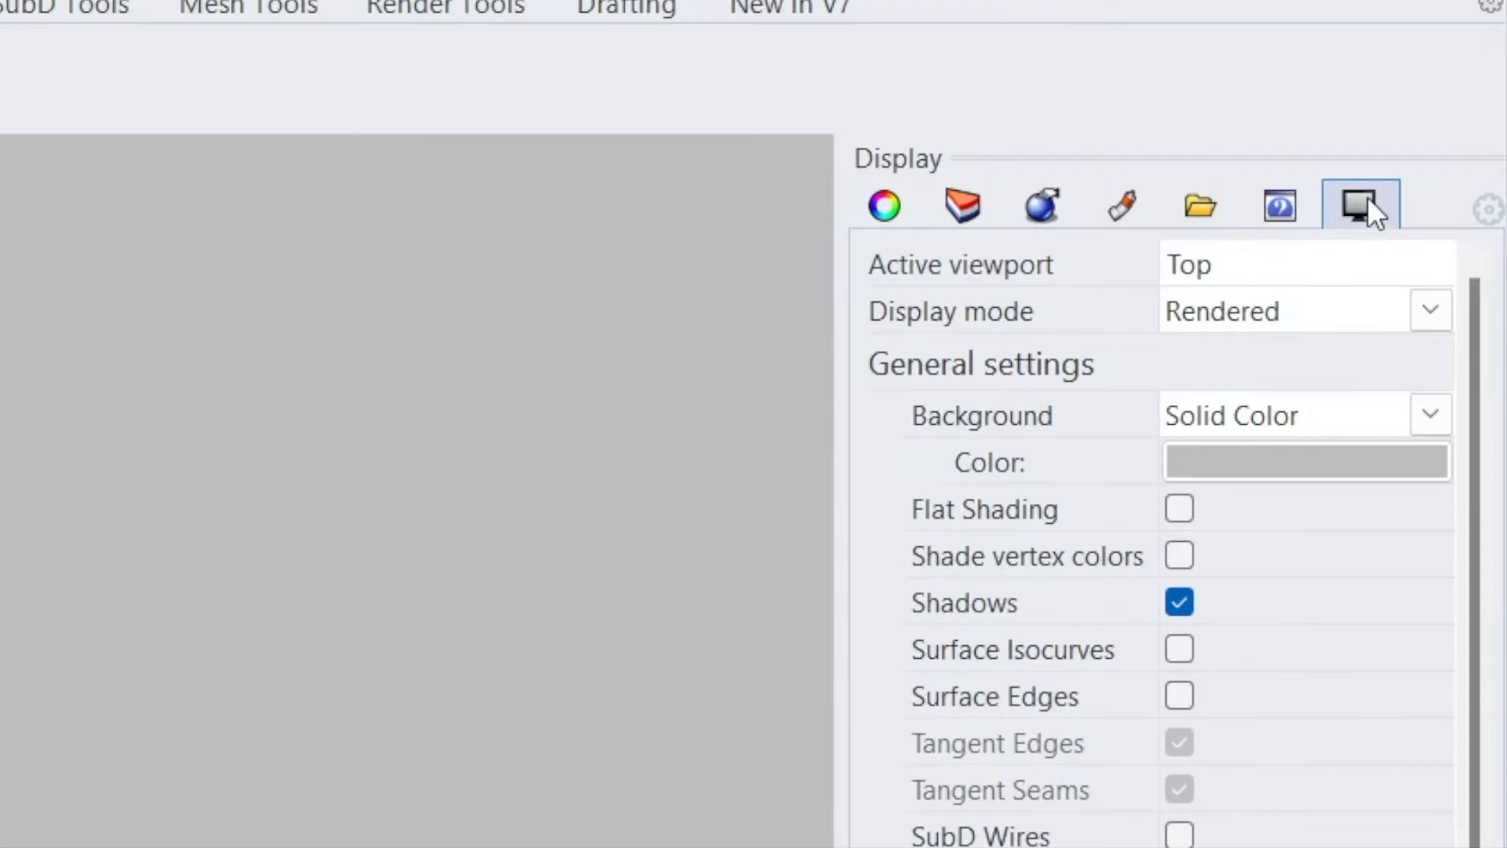
click(1487, 212)
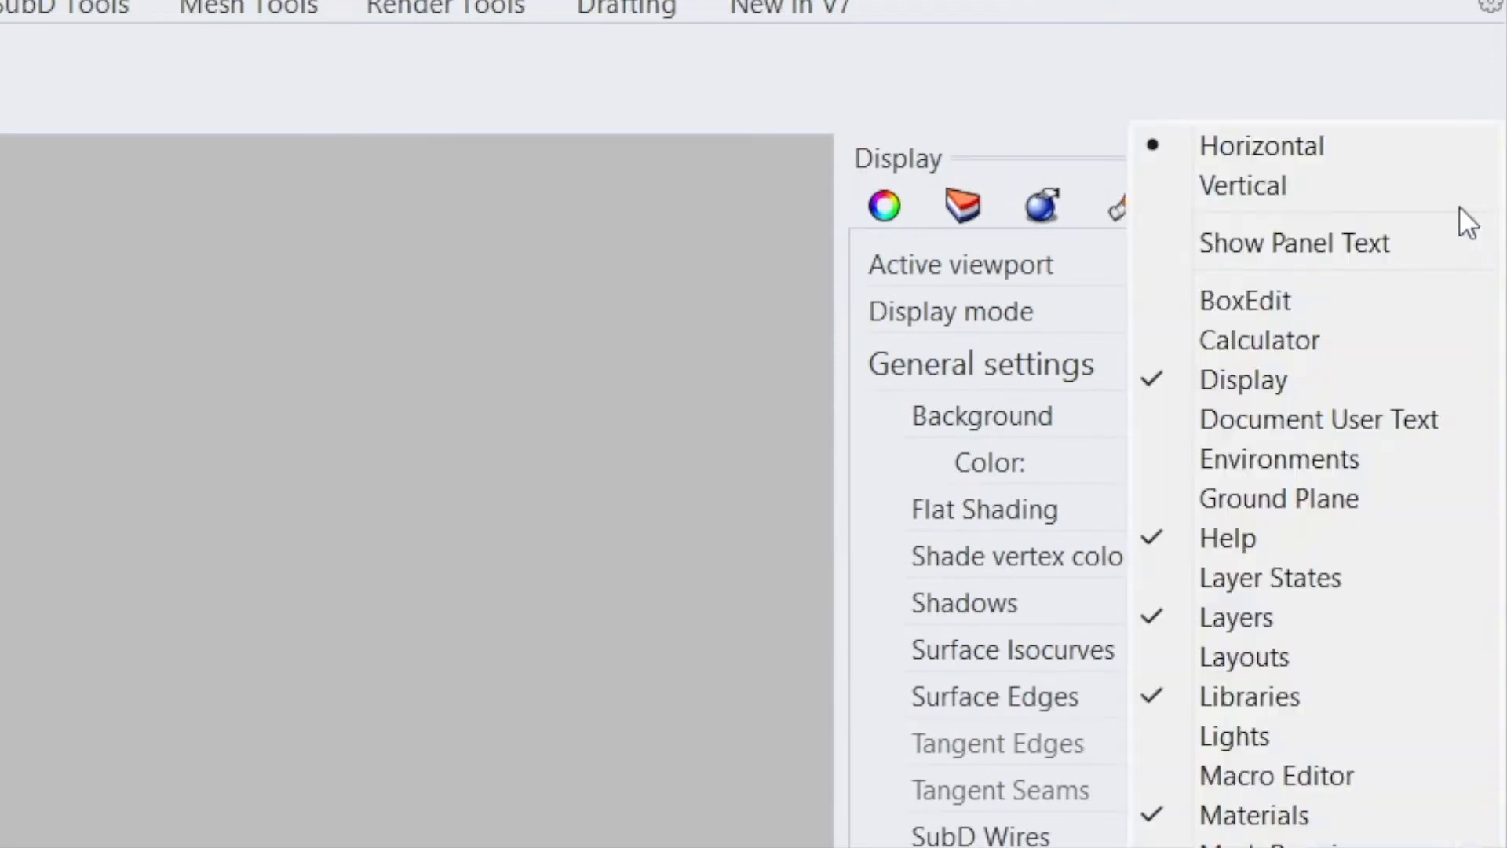
click(639, 320)
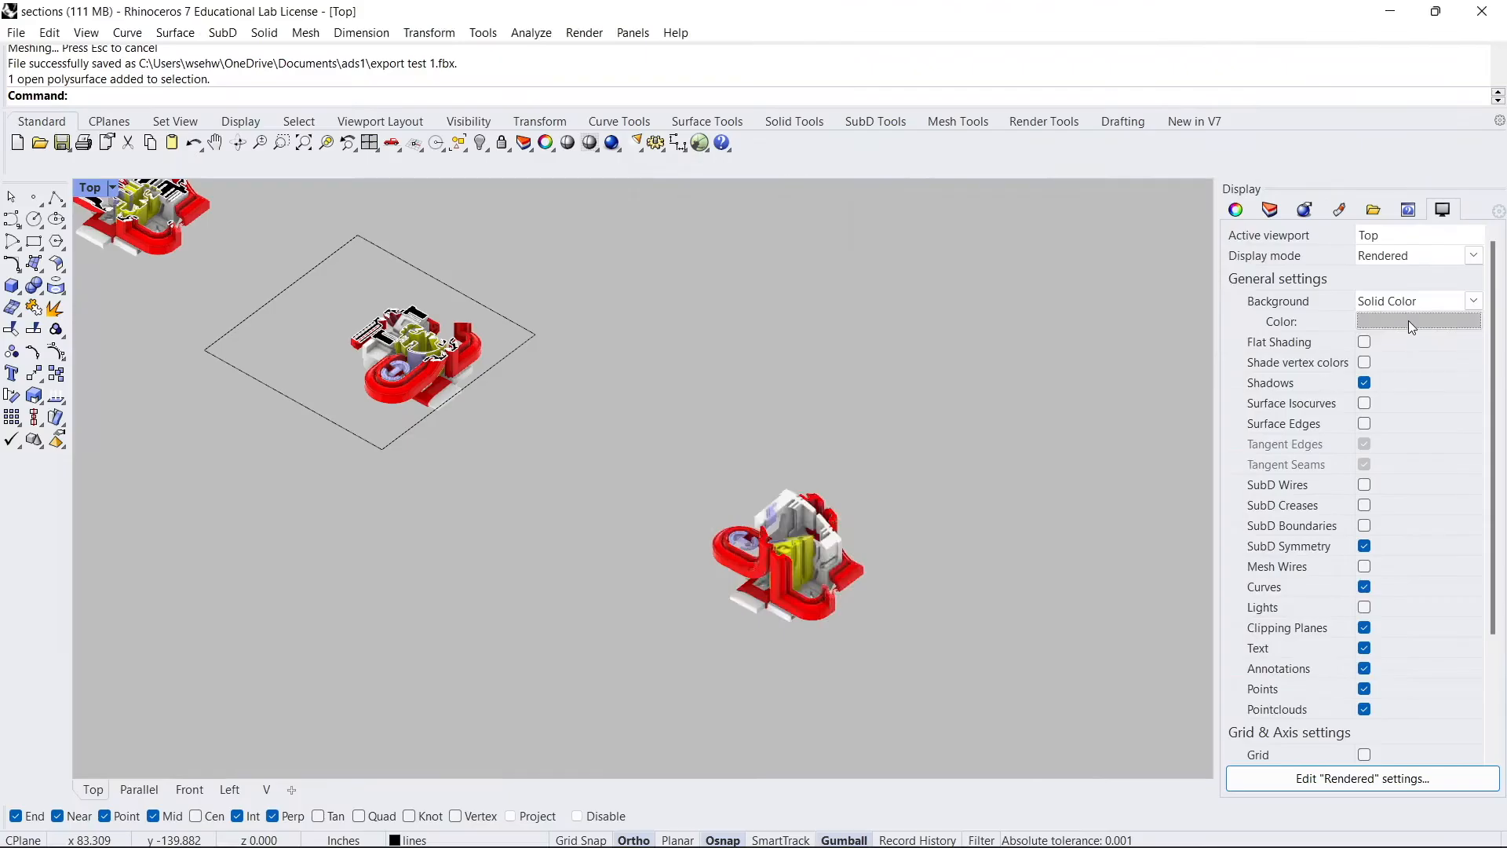
- Set the rendered viewport's background color to White
click(1281, 460)
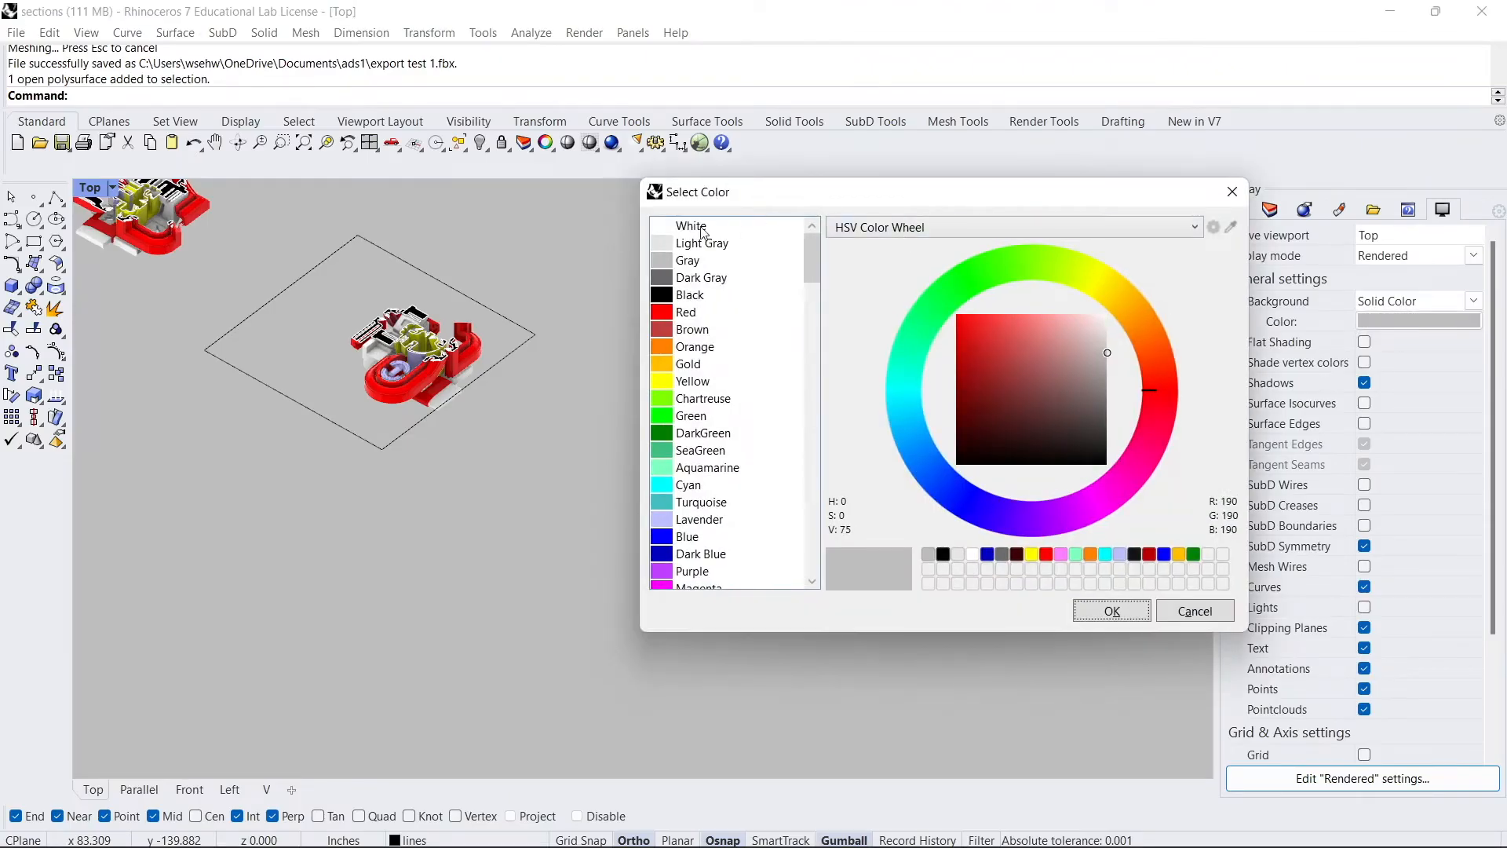
click(714, 230)
click(1112, 611)
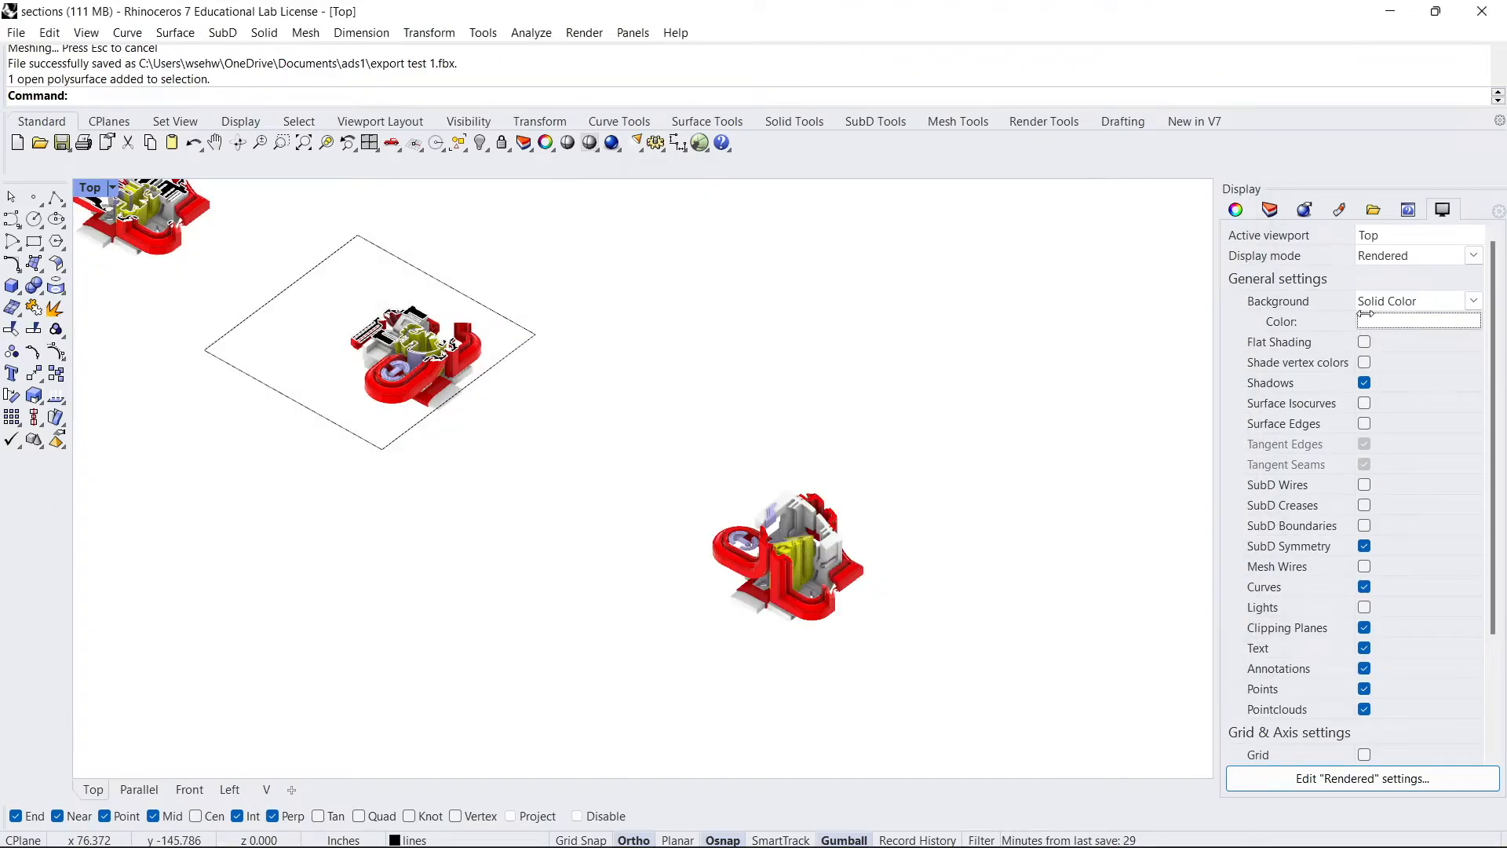
- Set the rendered viewport's background color to Gray
click(1378, 321)
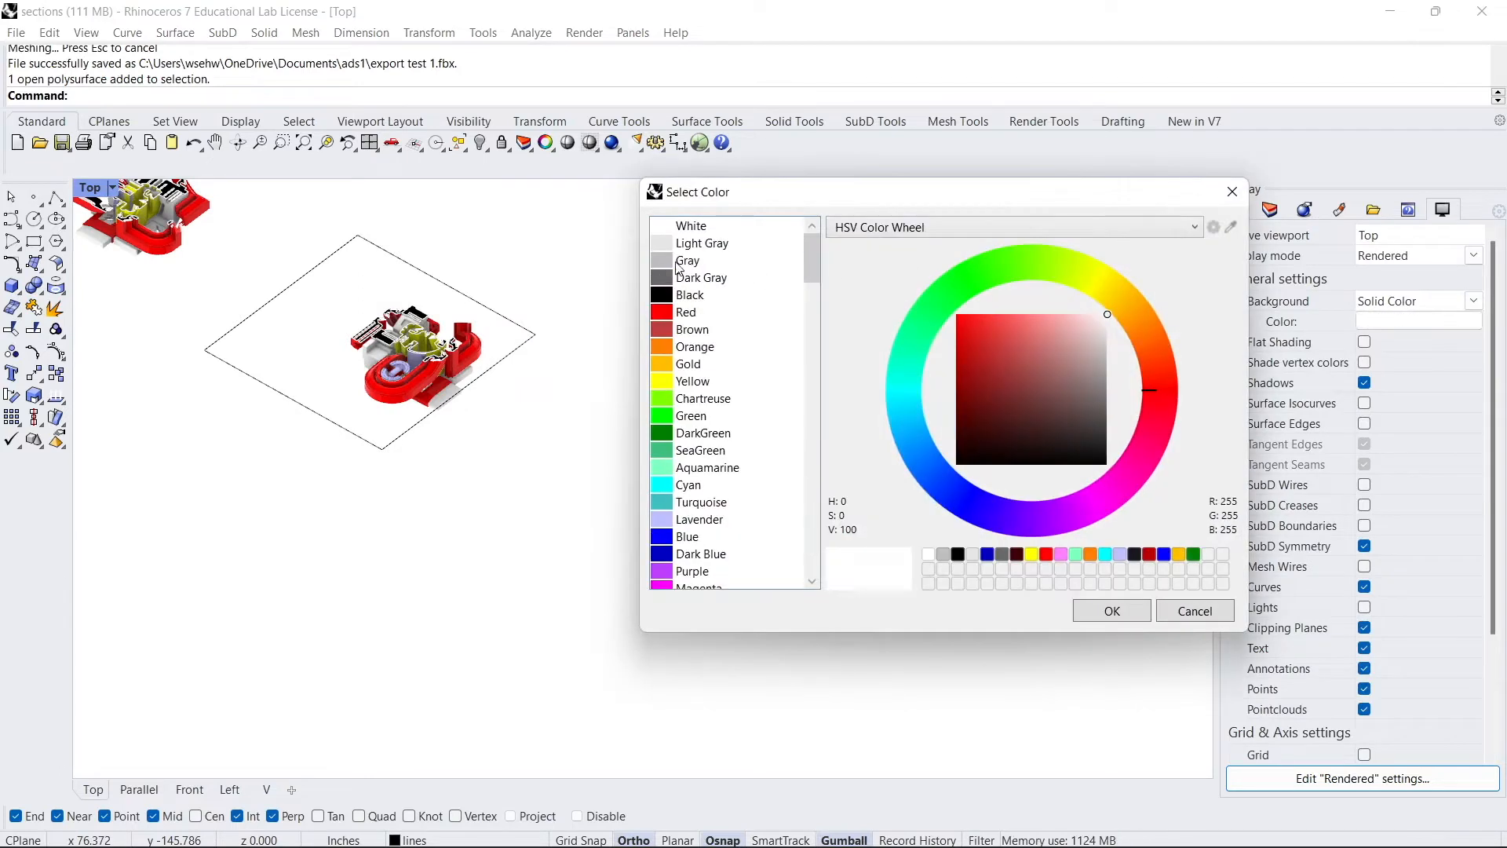
click(677, 265)
click(1099, 610)
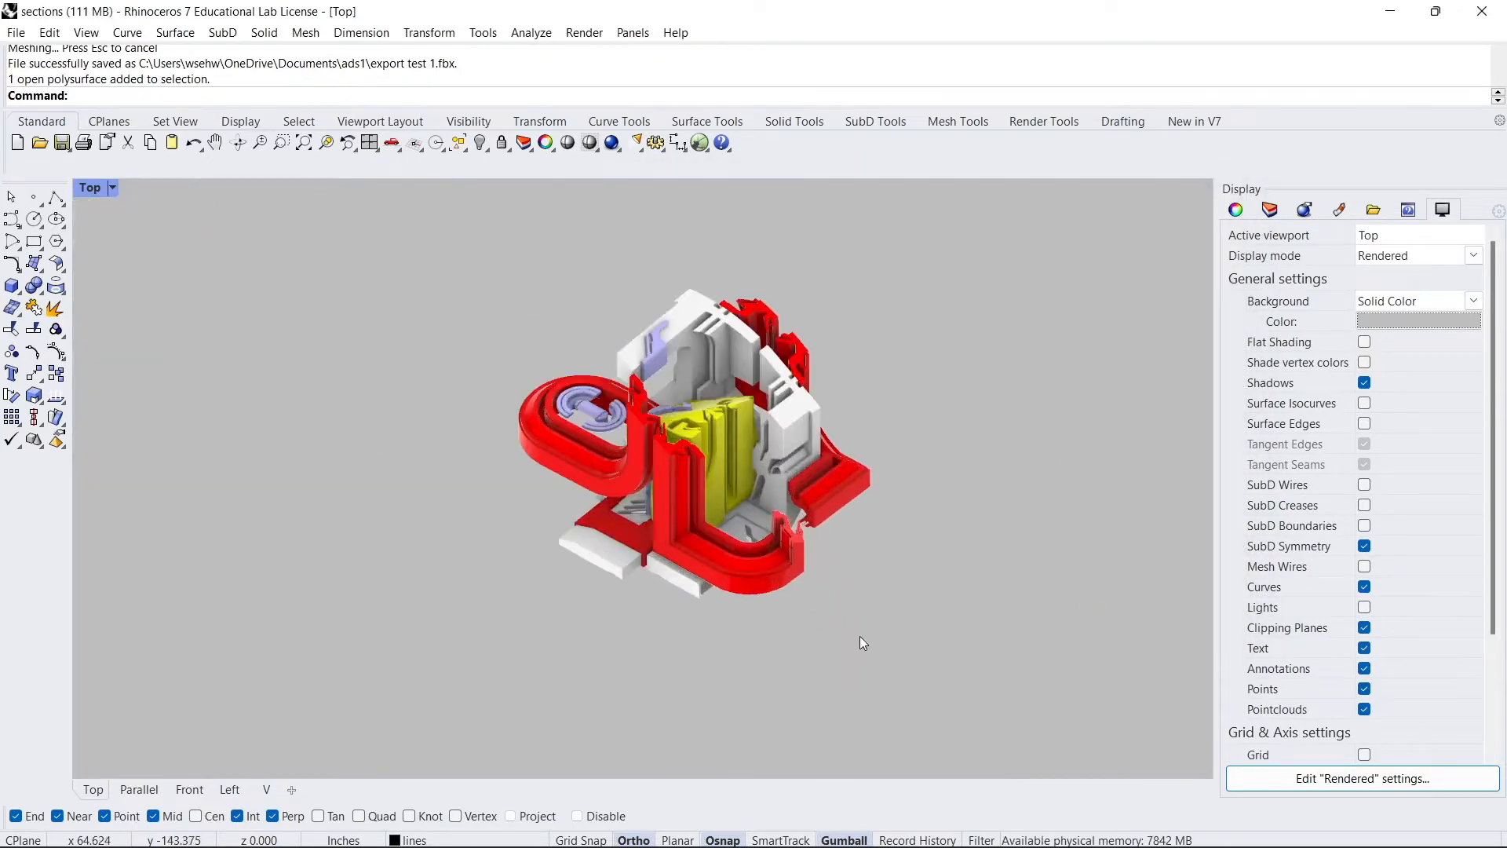
- Select the whole model and copy it to a new position down and to the side
right_drag(722, 446, 723, 468)
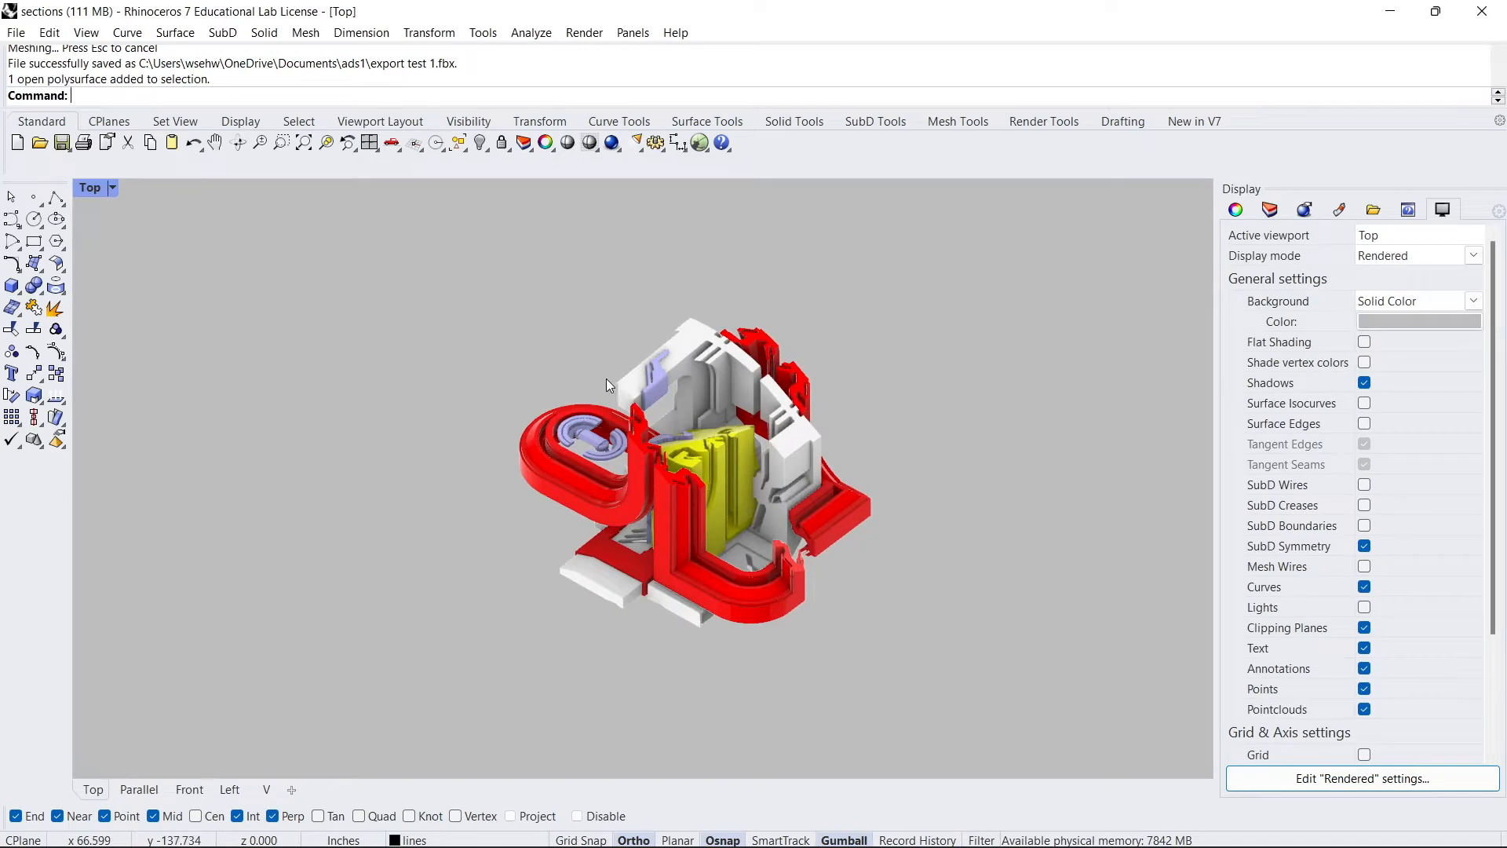
scroll(515, 394, down, 3)
drag(717, 534, 493, 333)
text(Cop)
text(y)
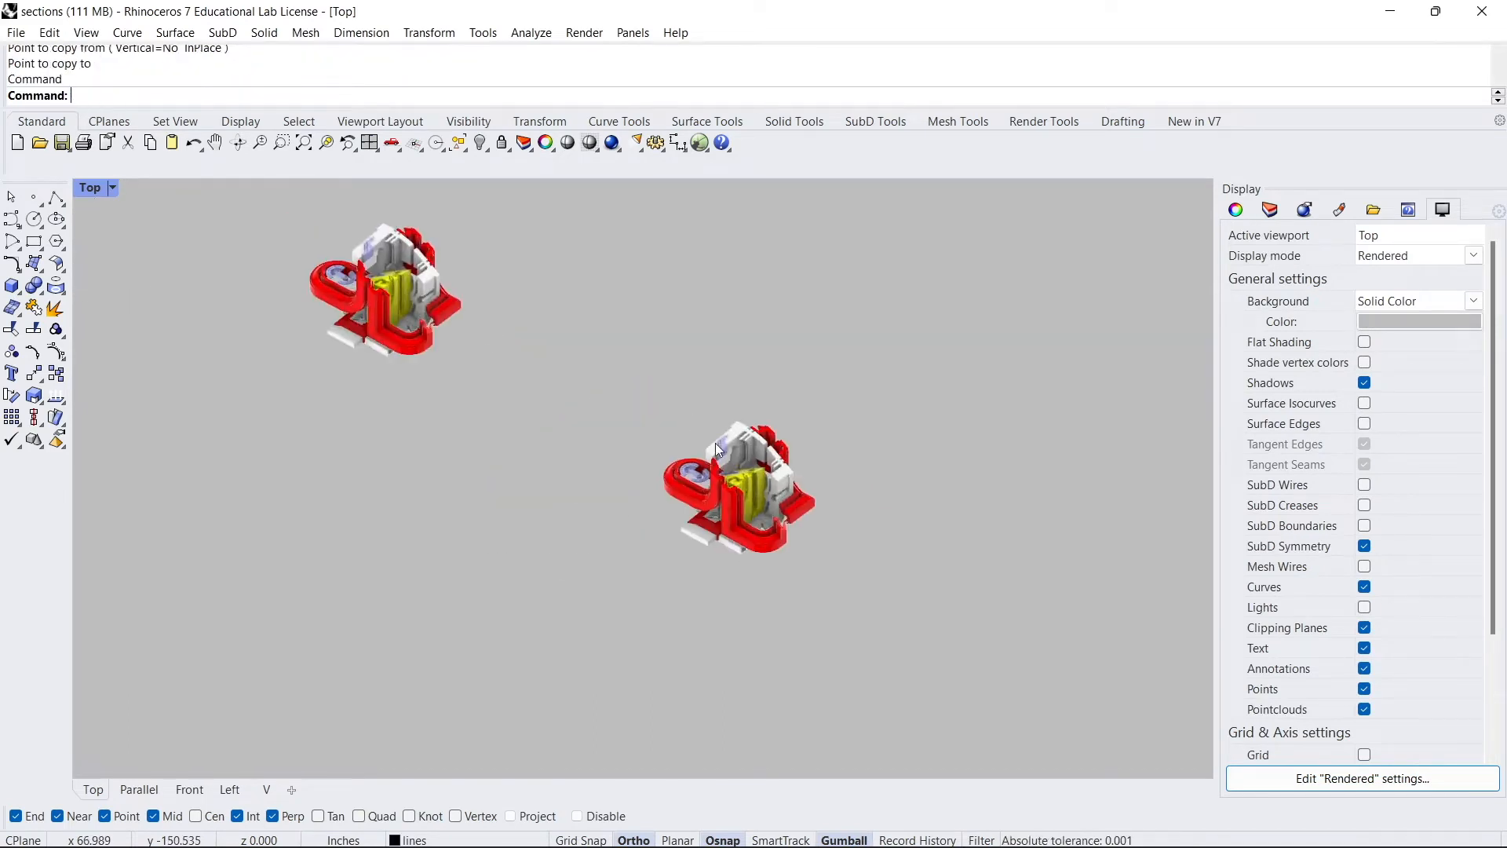
ctrl+shift+right_drag(714, 442, 794, 492)
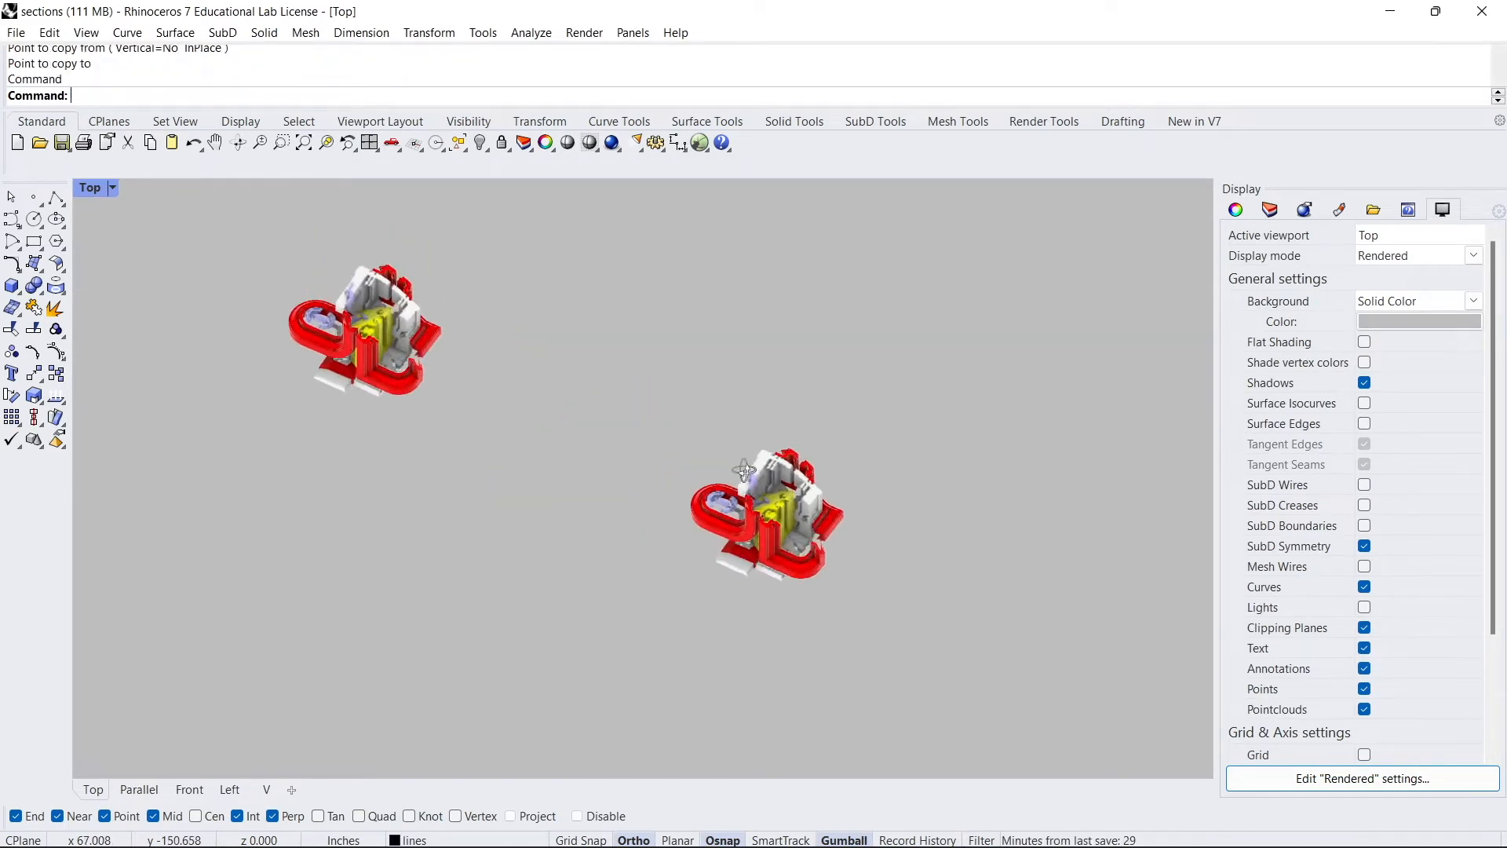
- Draw a rectangle around the copied model and turn it into a planar surface
click(34, 241)
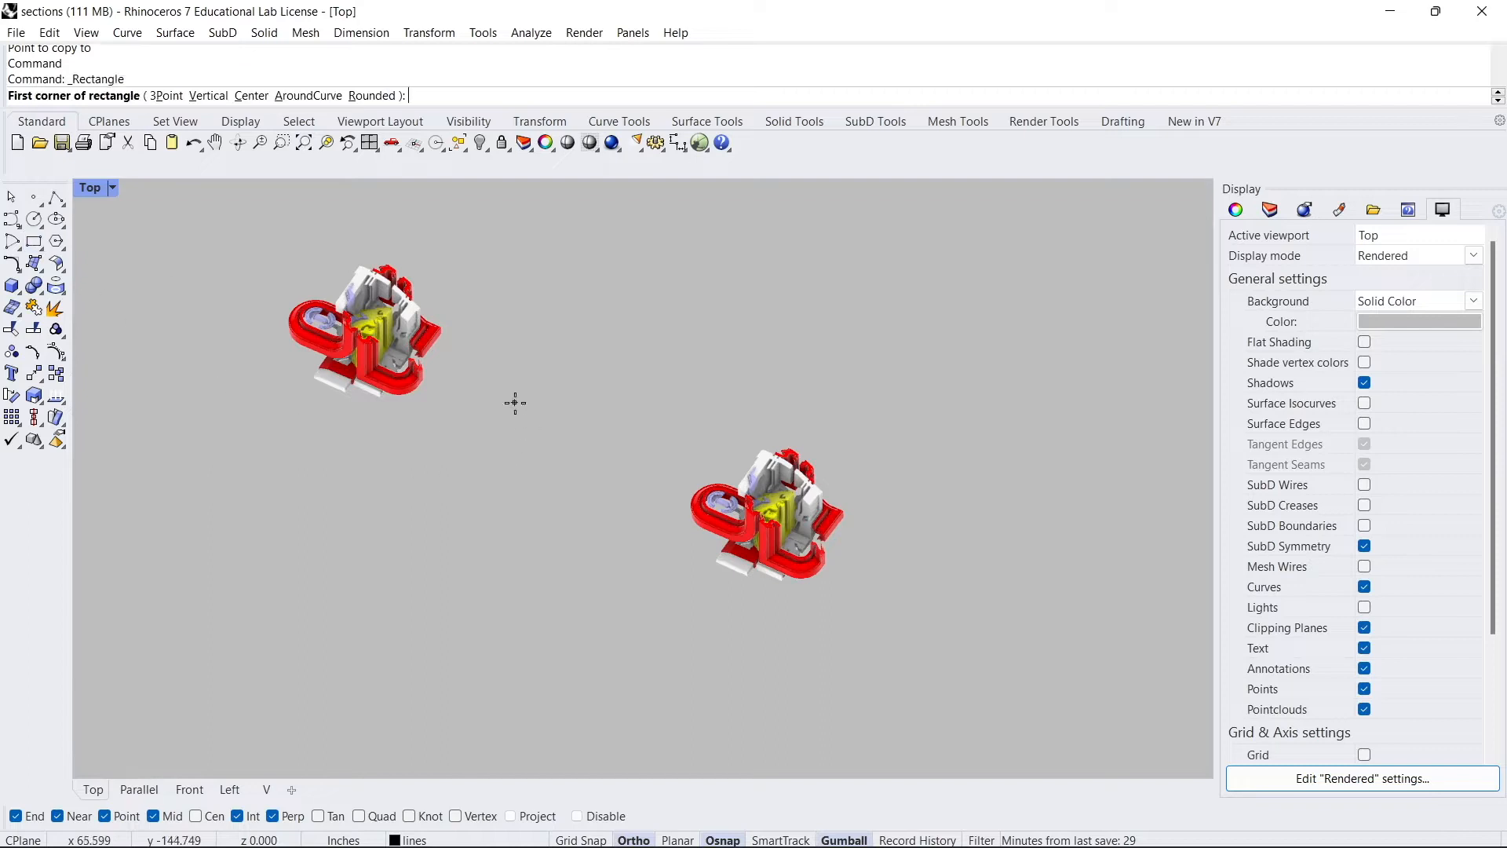
click(634, 416)
click(846, 726)
click(846, 724)
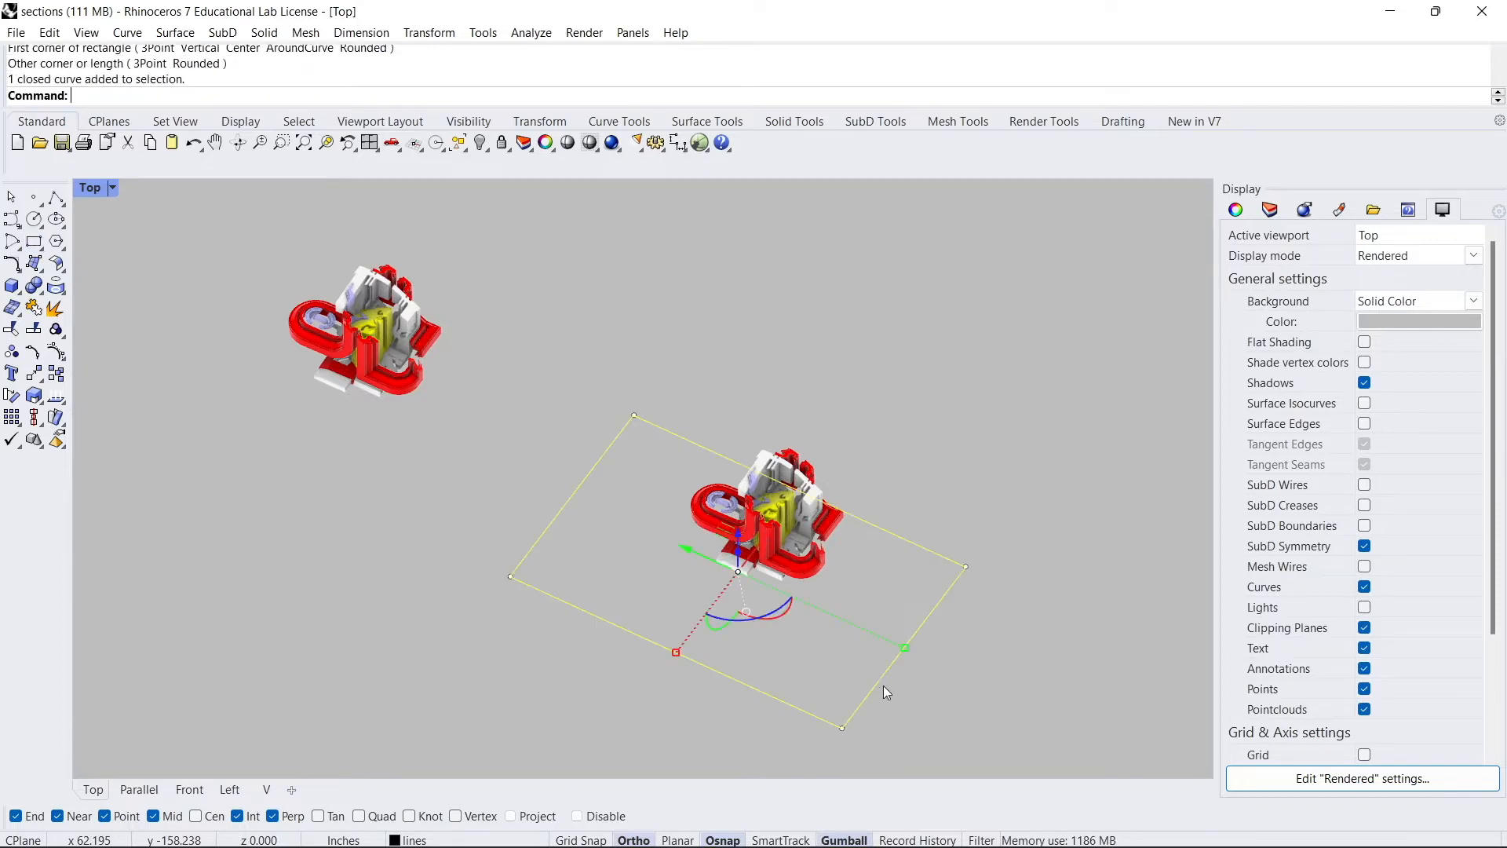
text(planarsrf)
key(Return)
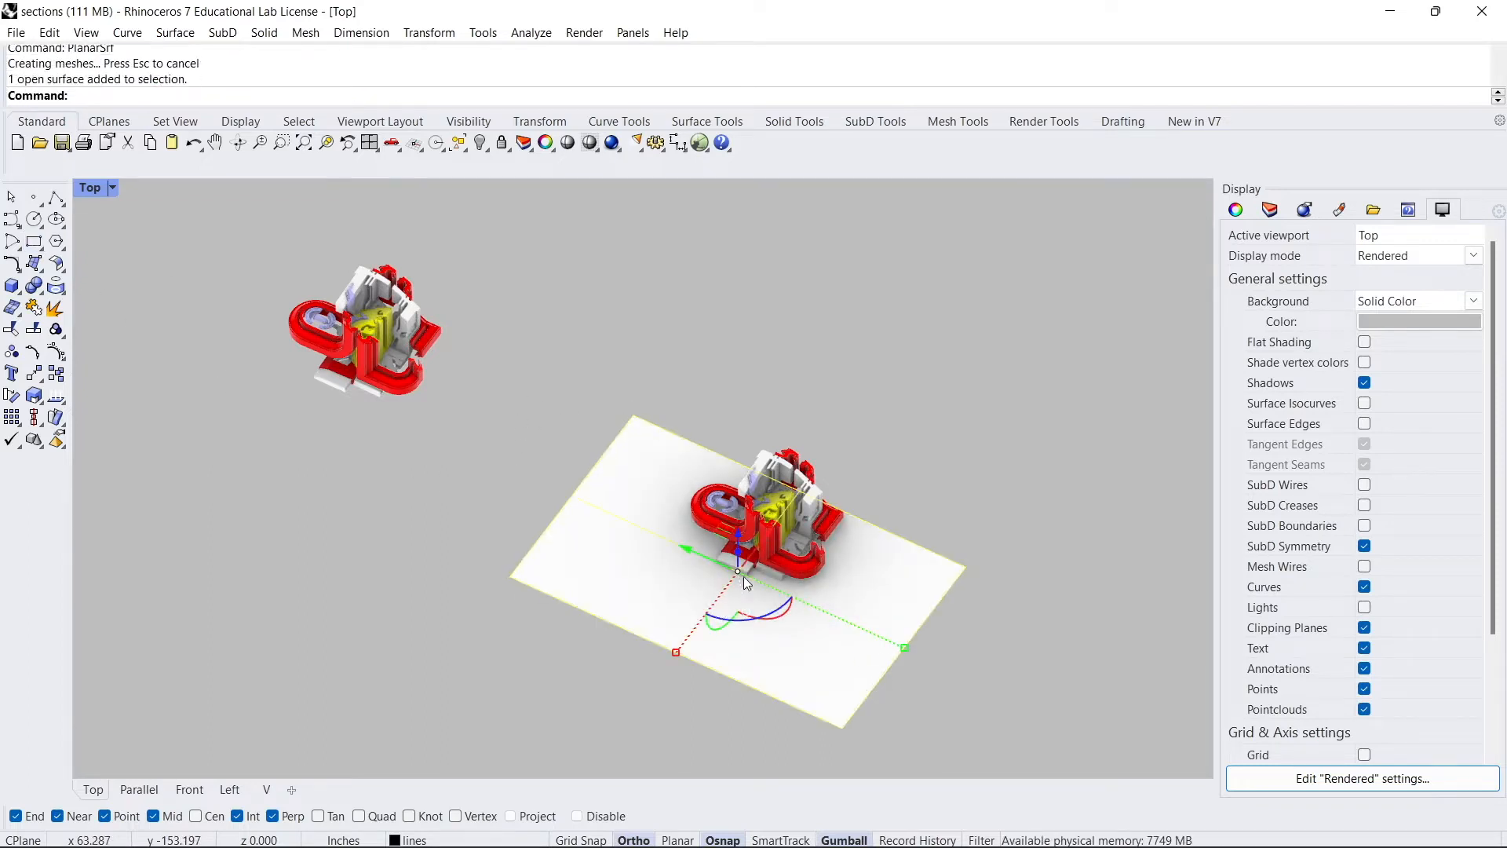
- Raise the planar surface into the model and delete the rectangle curve
drag(760, 544, 749, 474)
scroll(780, 555, up, 6)
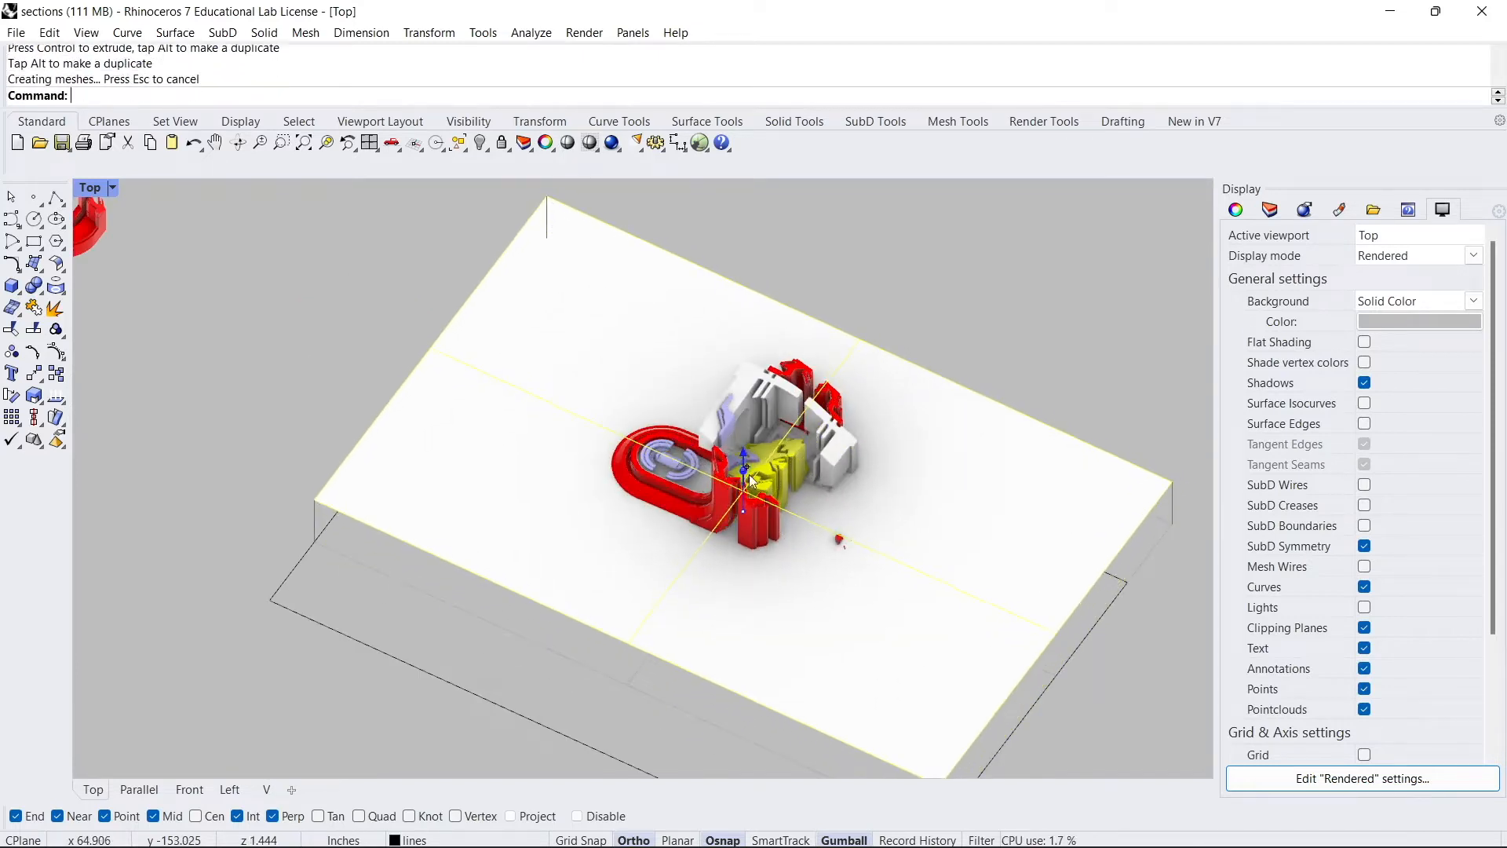
click(1061, 669)
key(Delete)
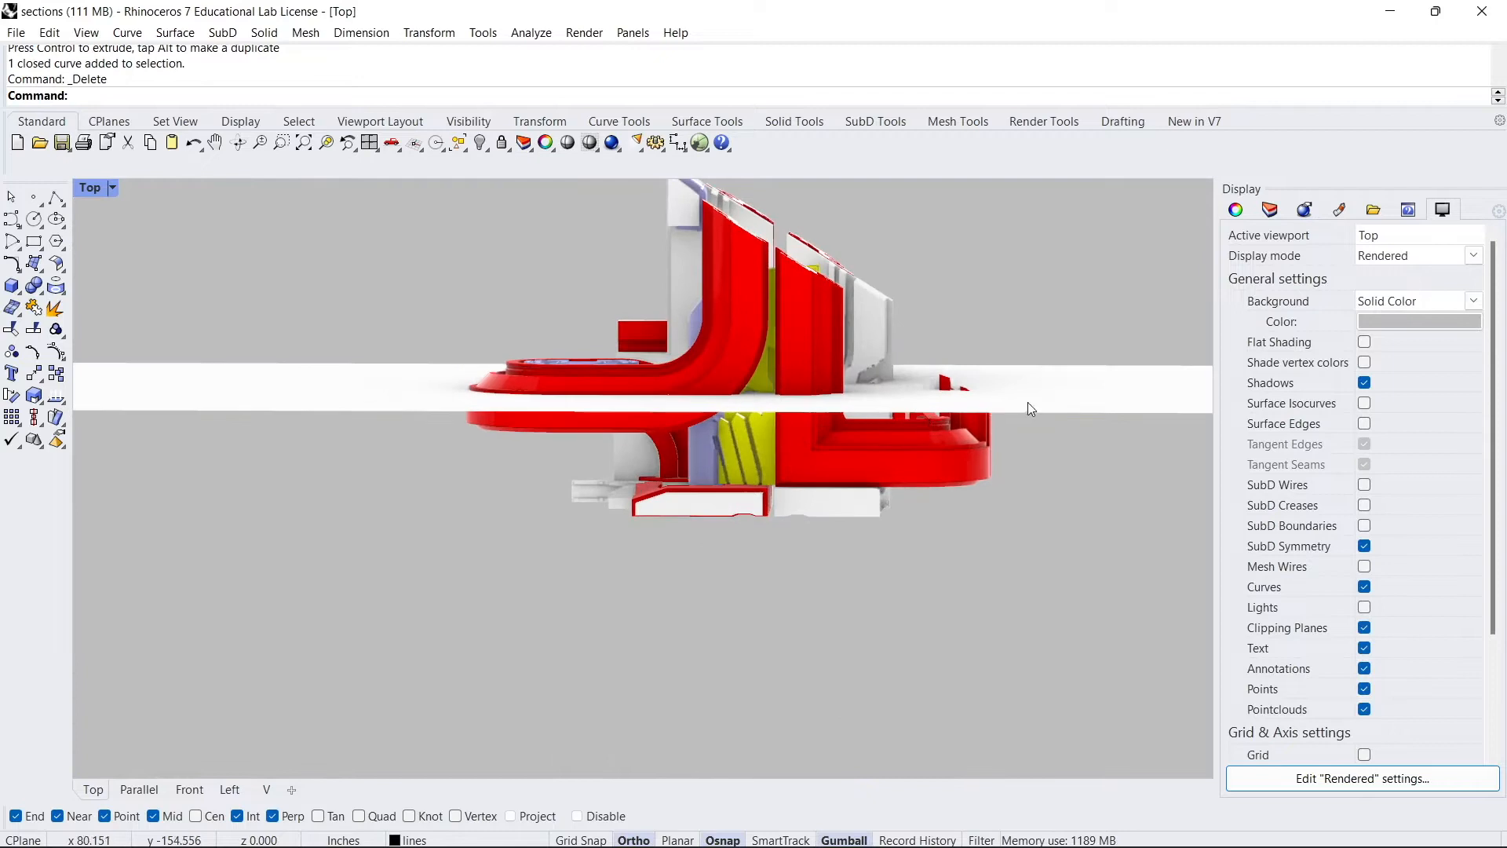
- Try to trim the model with the planar surface
click(1030, 404)
drag(727, 321, 794, 278)
right_drag(796, 280, 895, 366)
text(Trim)
key(Return)
right_drag(789, 375, 805, 388)
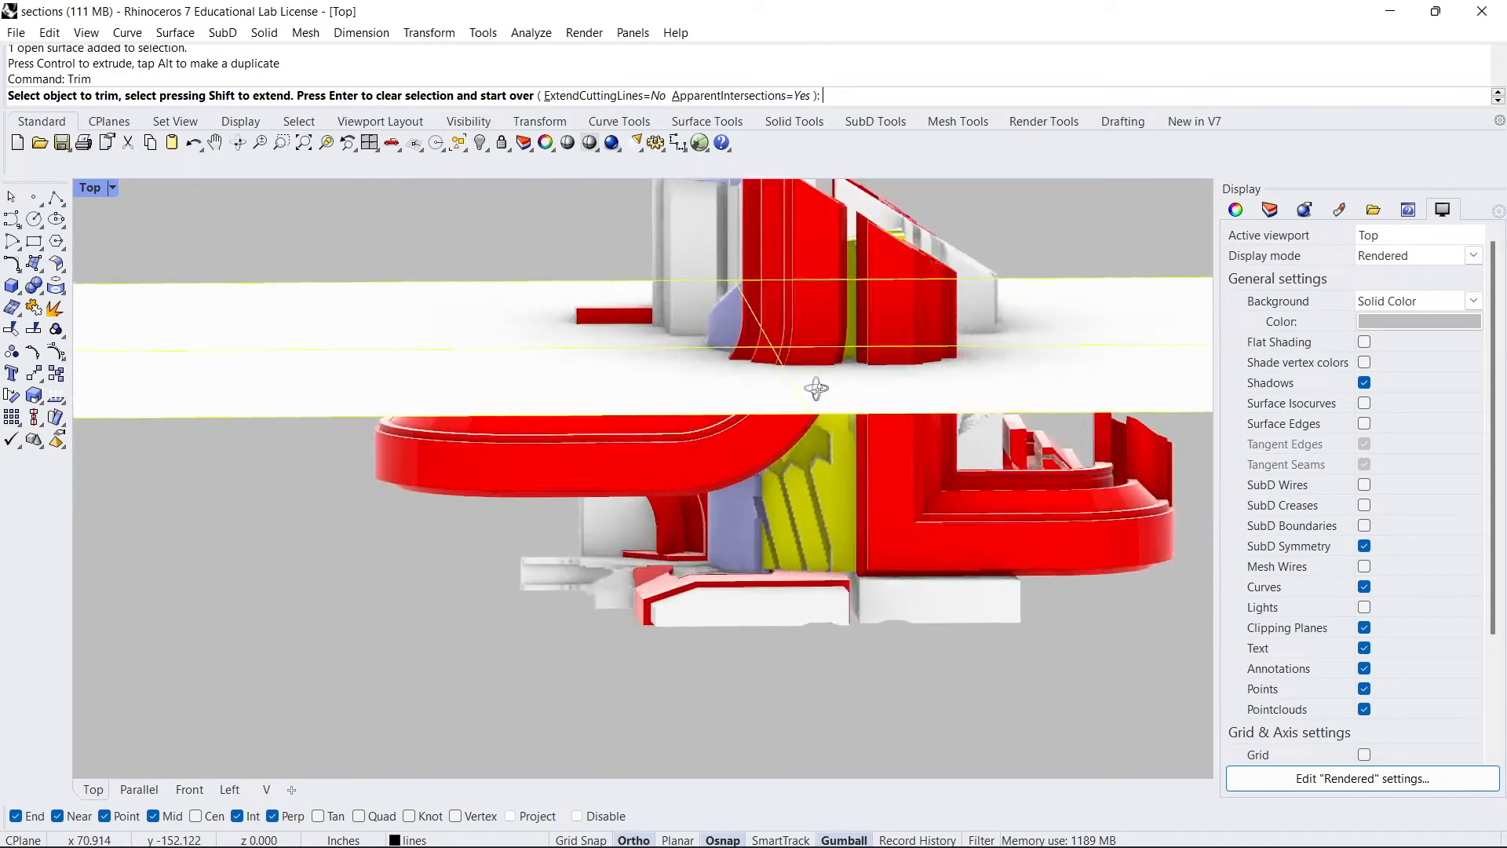
key(ctrl+z)
- Select the model pieces without the surface, maximize the Front view, and isolate them
drag(840, 580, 534, 377)
ctrl+drag(928, 555, 877, 416)
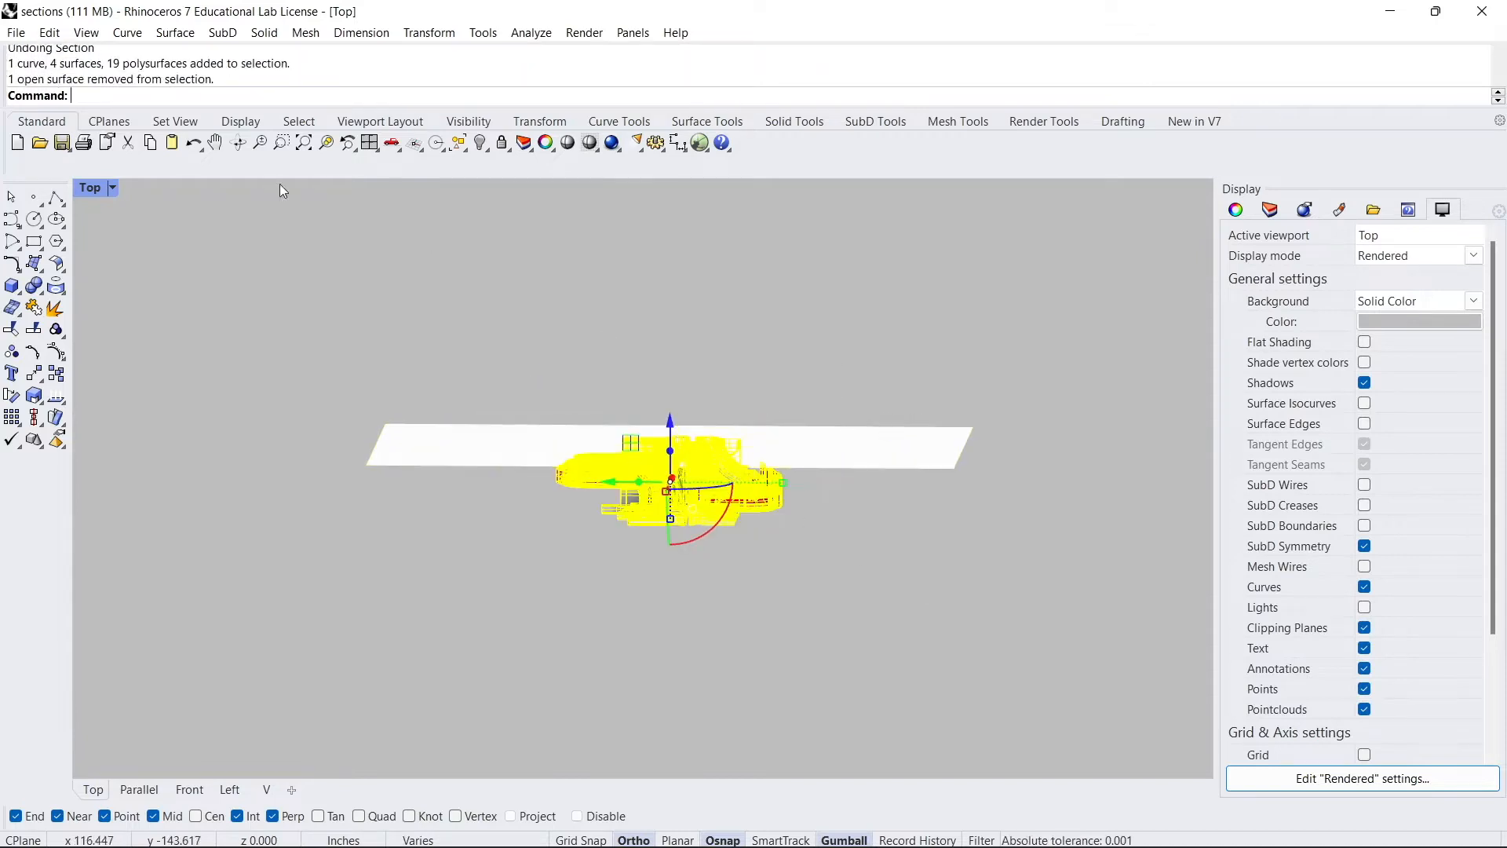
double_click(95, 188)
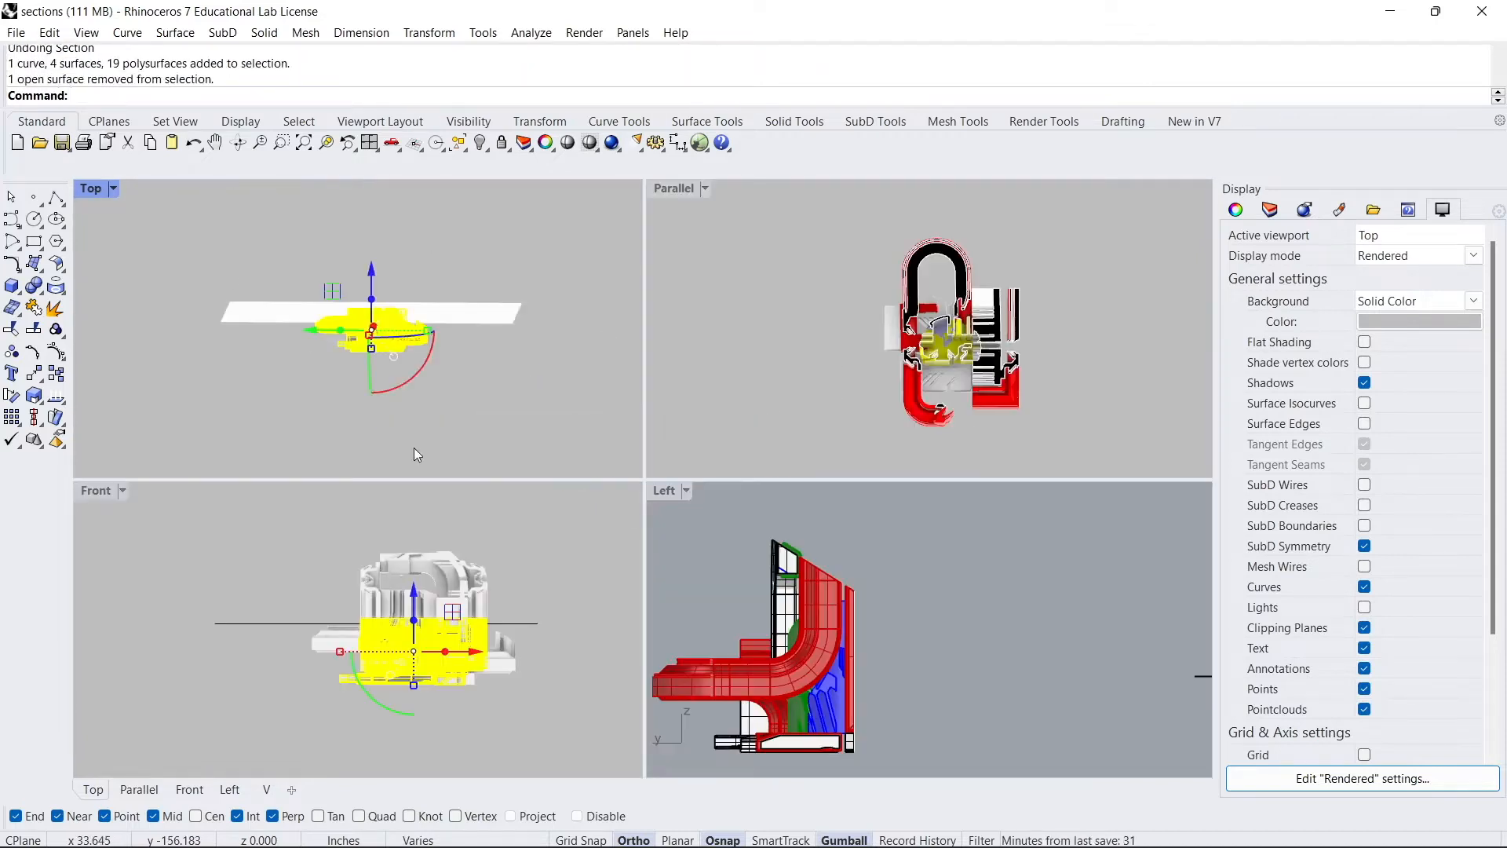
double_click(94, 491)
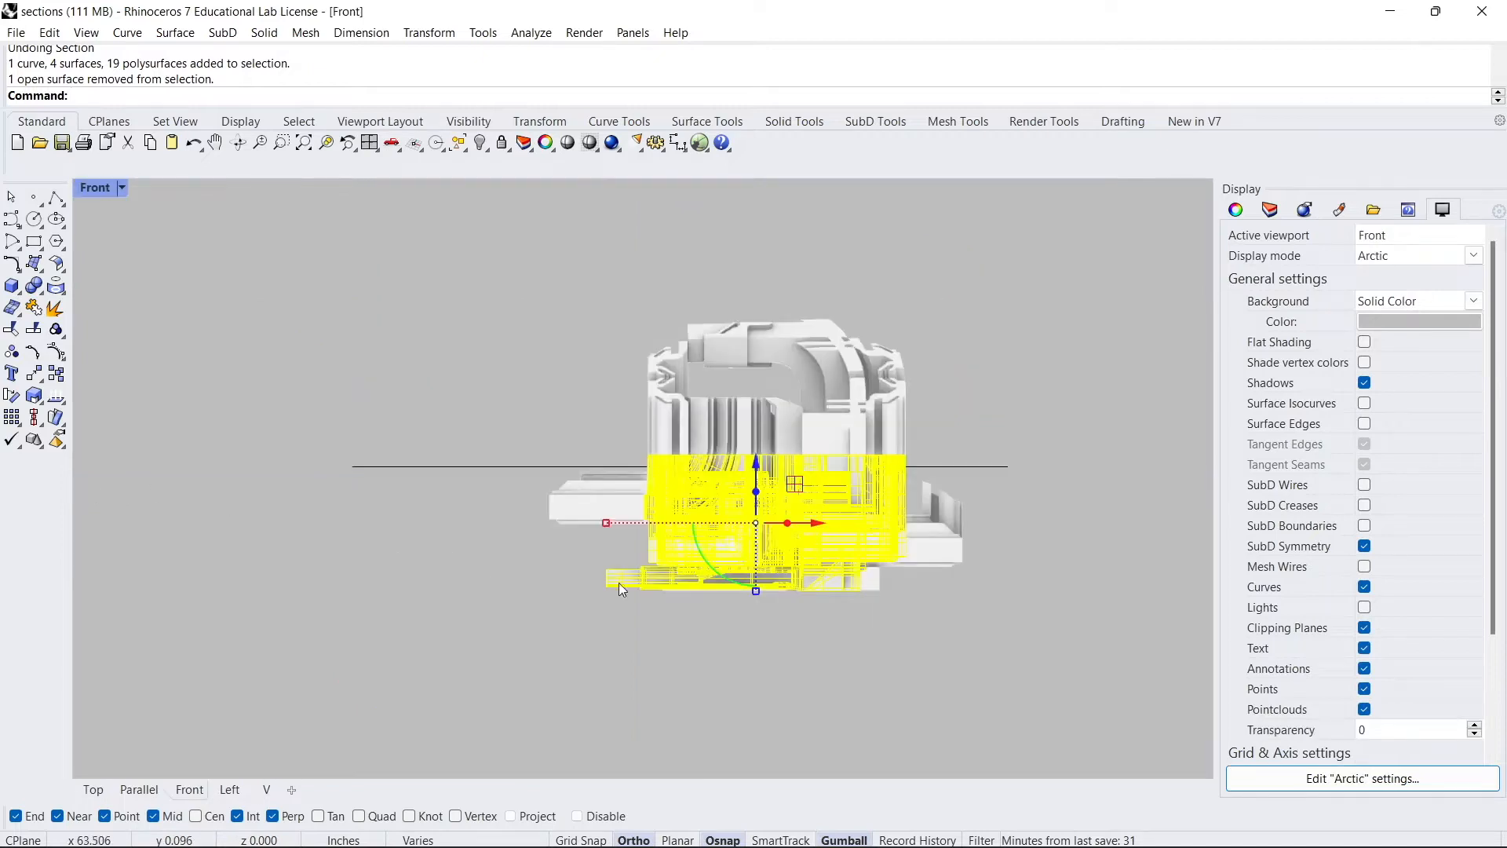
scroll(739, 458, up, 2)
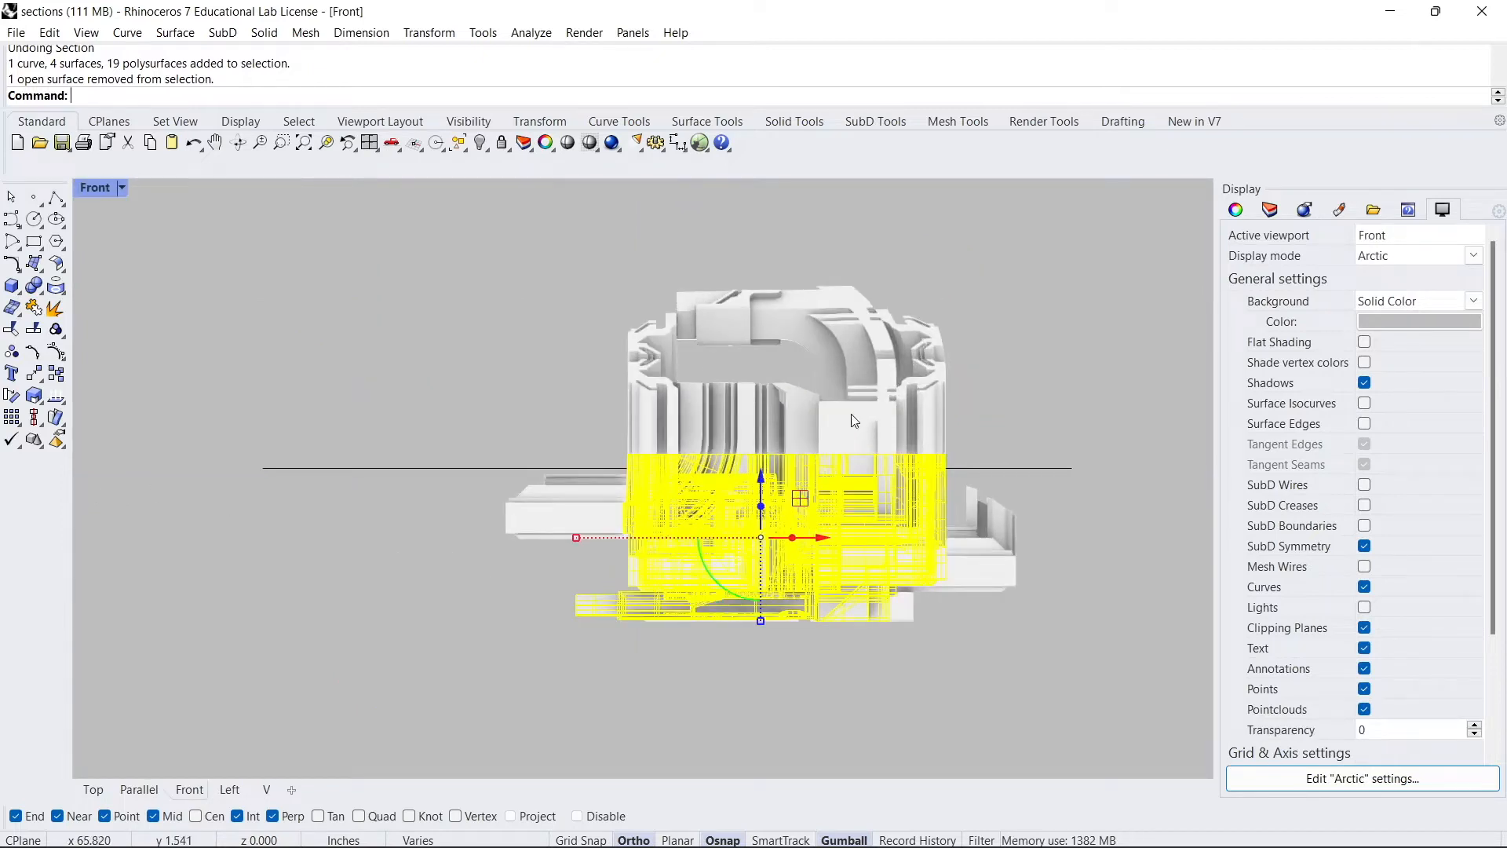
scroll(666, 433, down, 2)
scroll(668, 437, down, 2)
text(Isolate)
key(Return)
- Create section curves through the isolated model along a horizontal line across its top edge
scroll(765, 509, up, 4)
scroll(765, 509, up, 2)
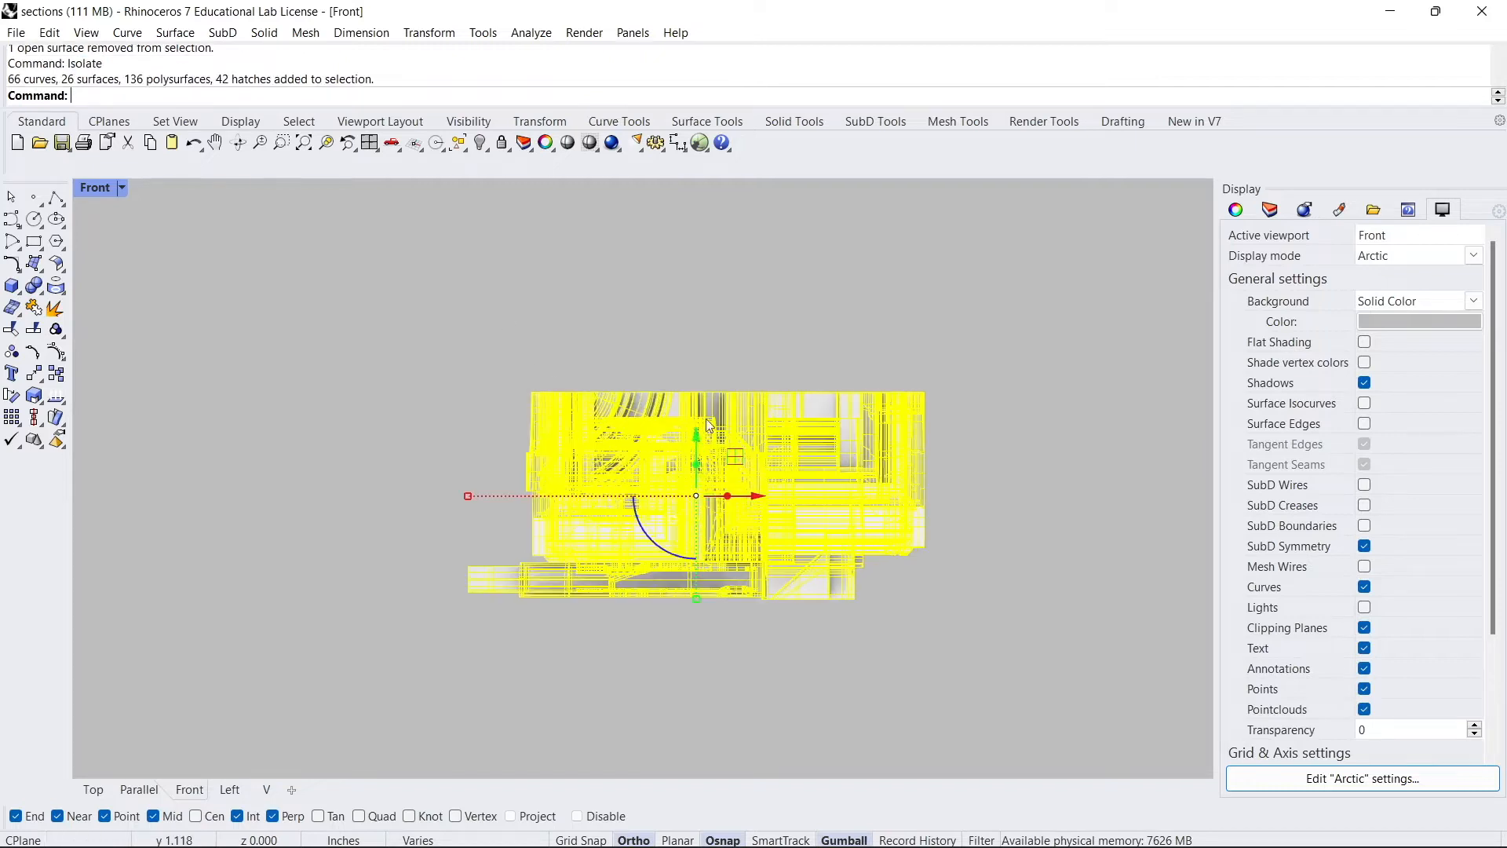
key(Escape)
drag(1042, 658, 344, 293)
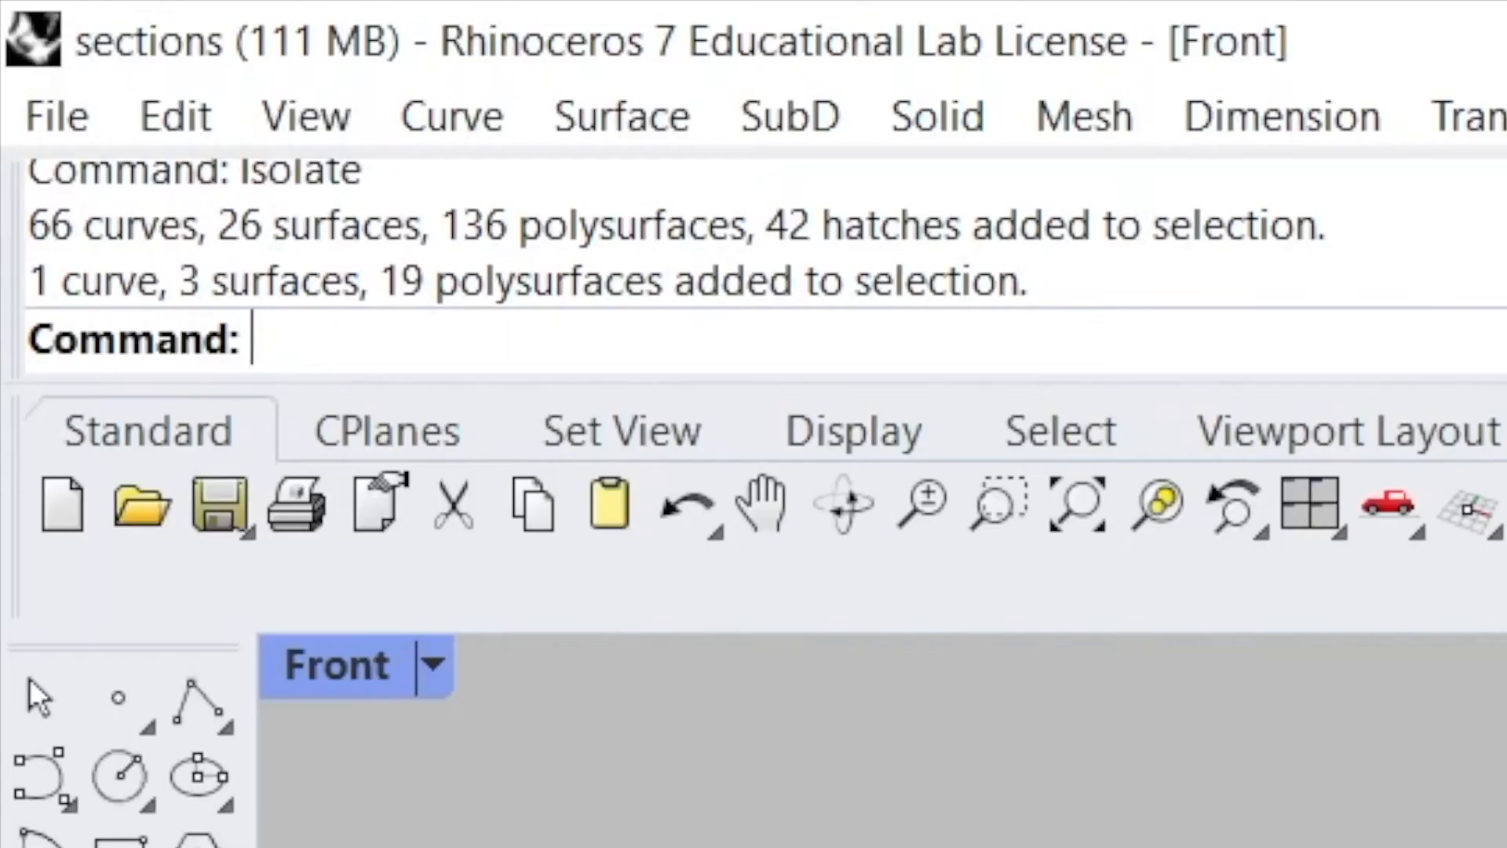
text(Section)
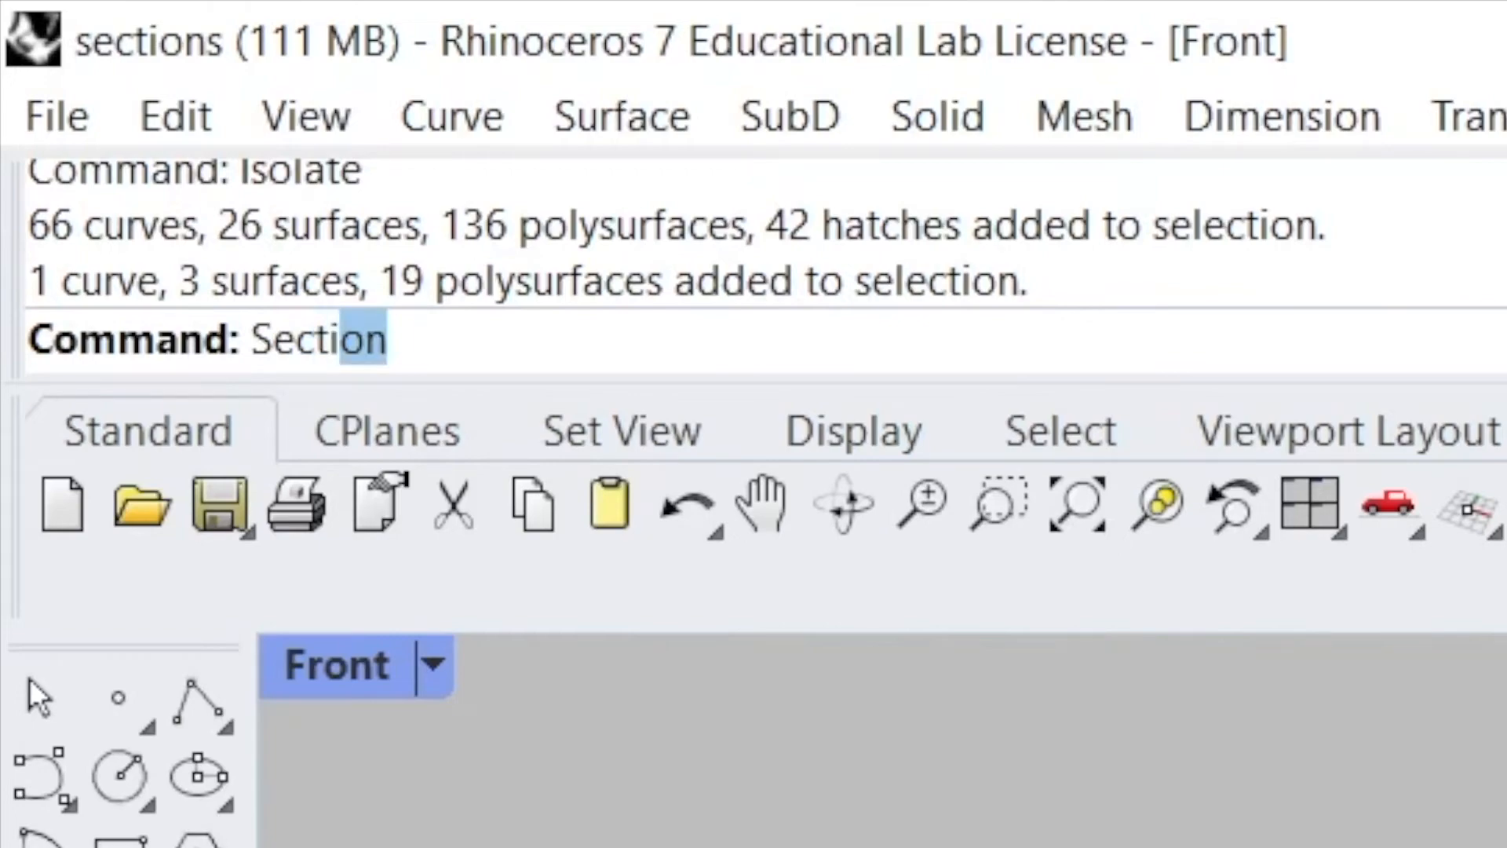
key(Return)
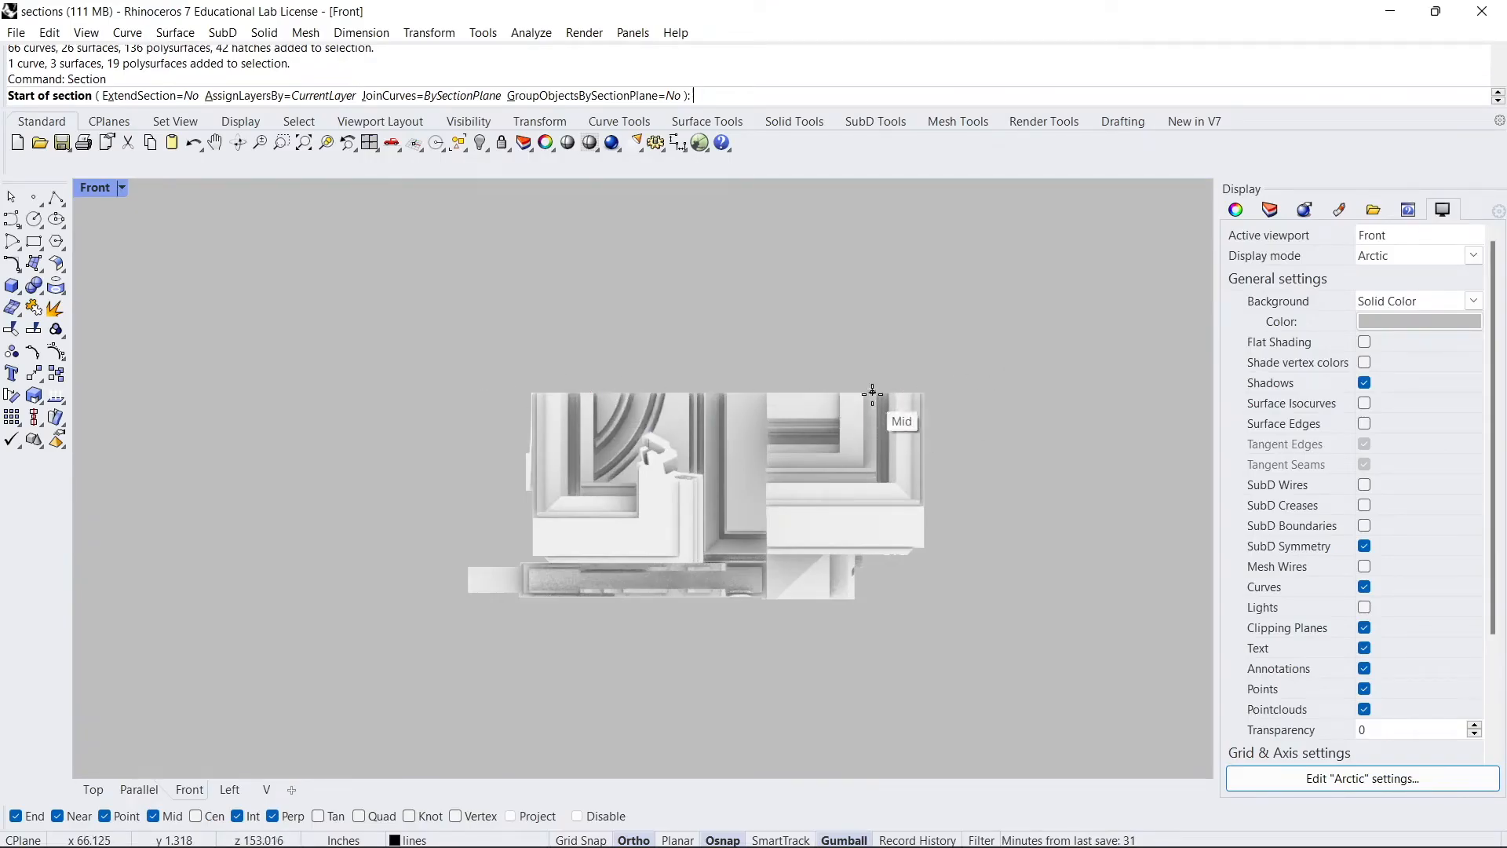
click(934, 392)
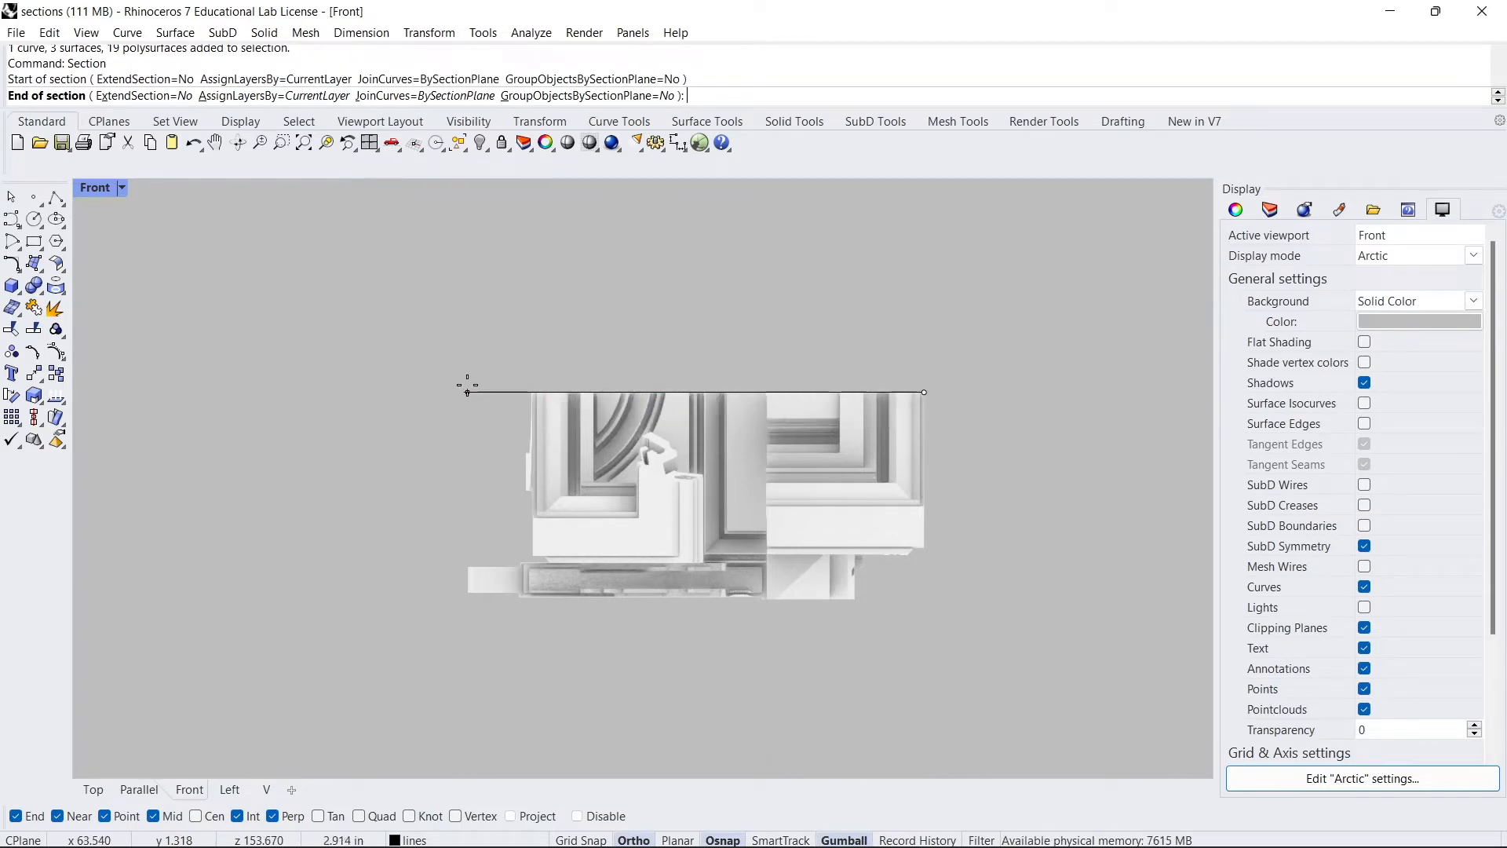
click(232, 351)
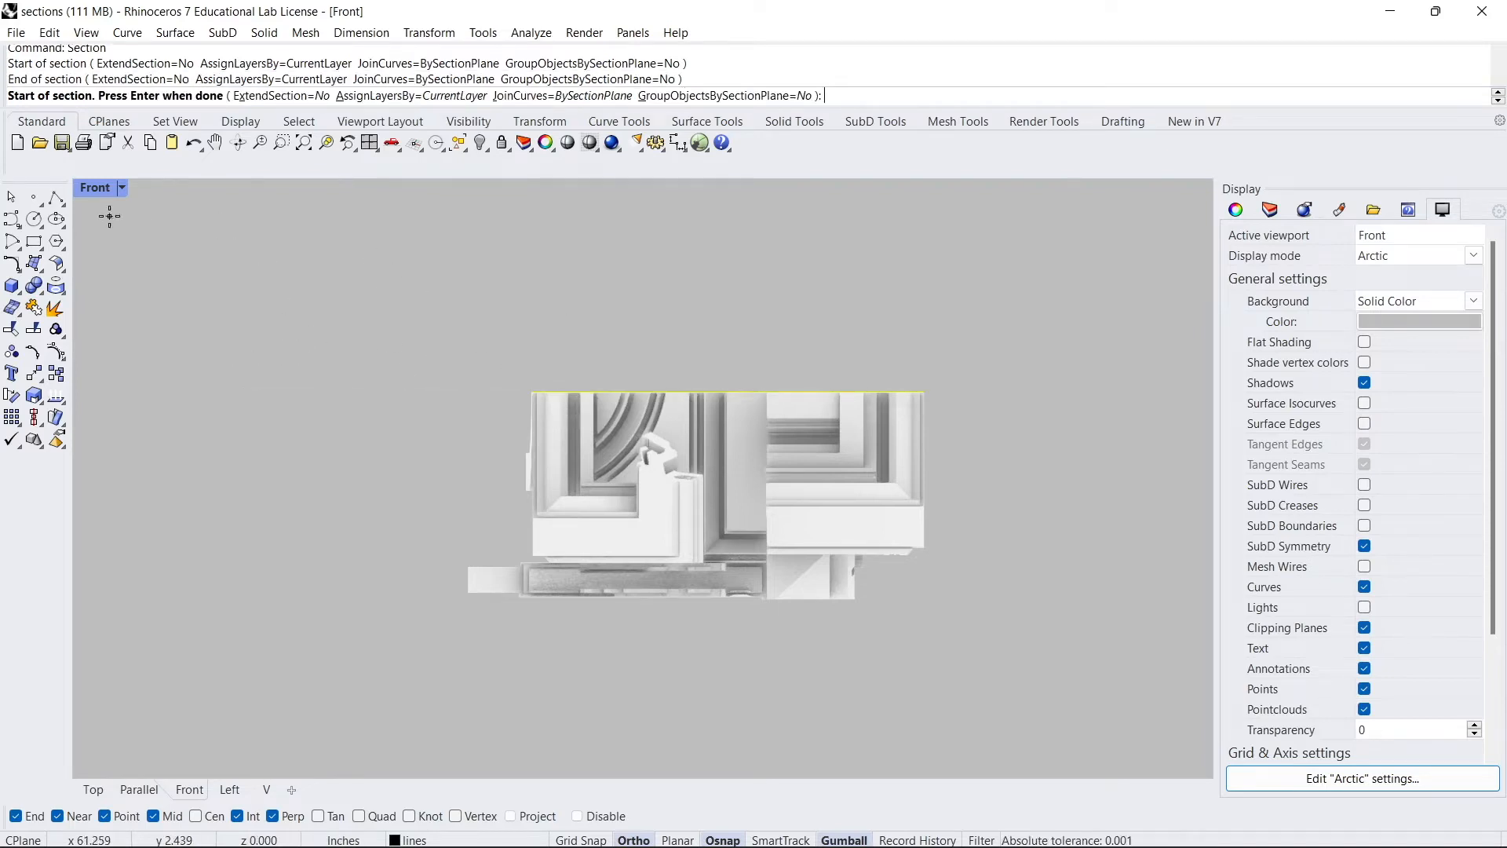
double_click(107, 189)
double_click(679, 189)
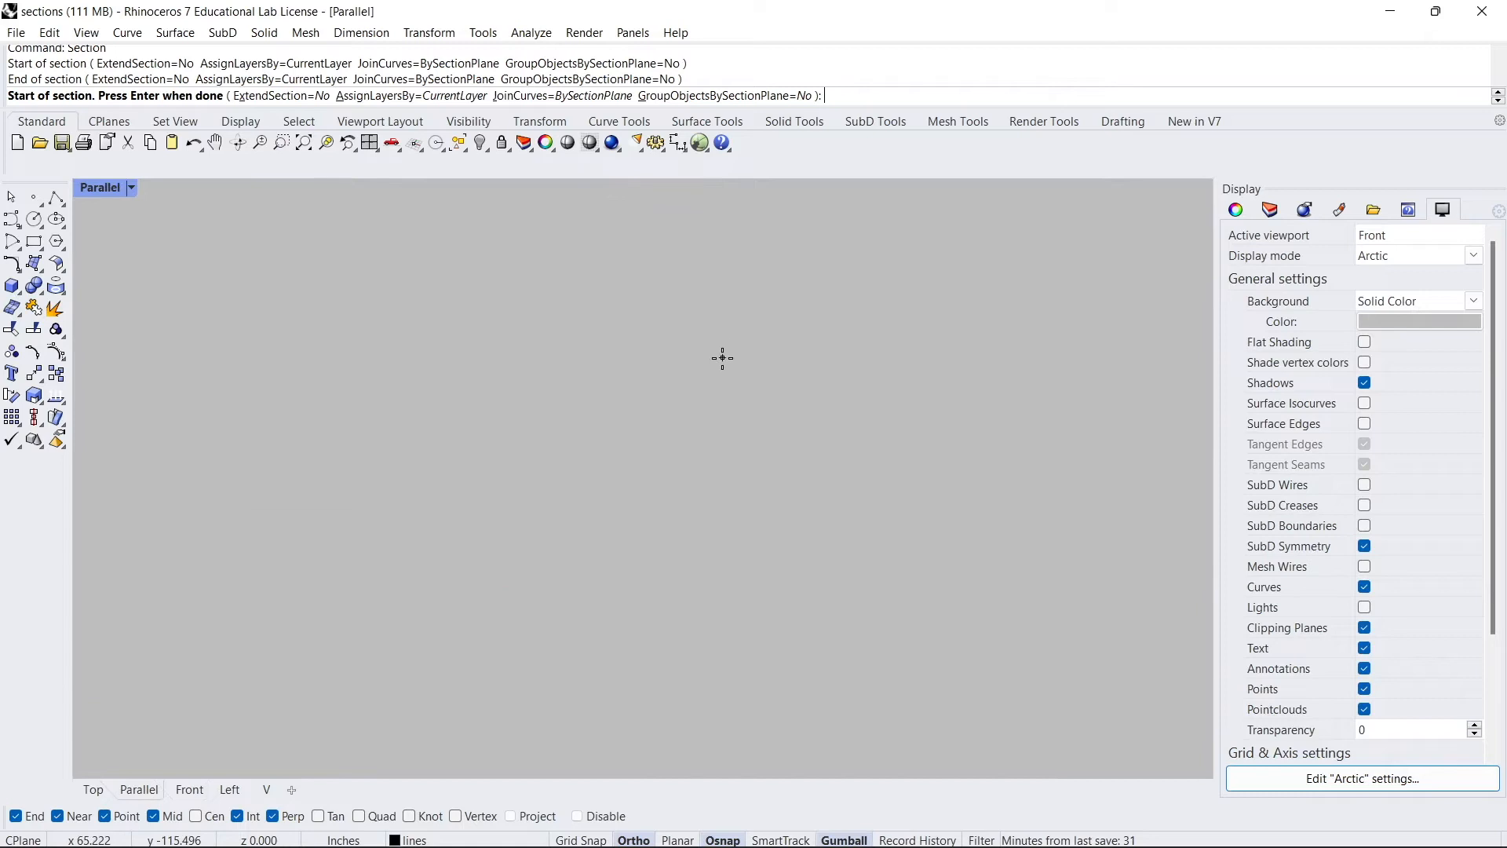
key(Return)
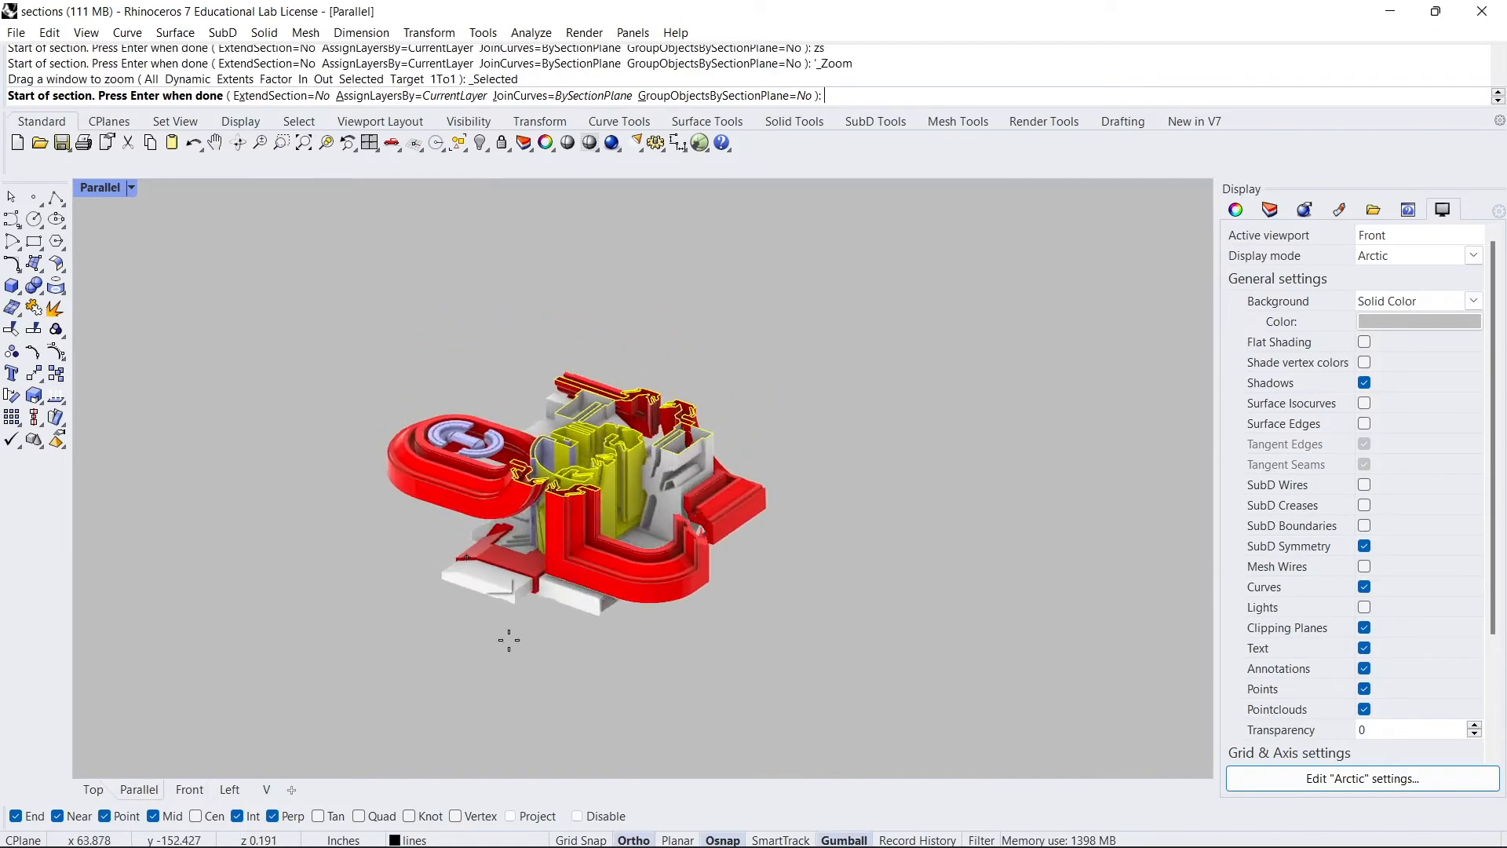
key(Return)
- Try moving the selected objects with the gumball
drag(521, 440, 926, 558)
key(ctrl+z)
- Select the new section curves and isolate them
scroll(612, 464, up, 6)
right_drag(612, 464, 574, 477)
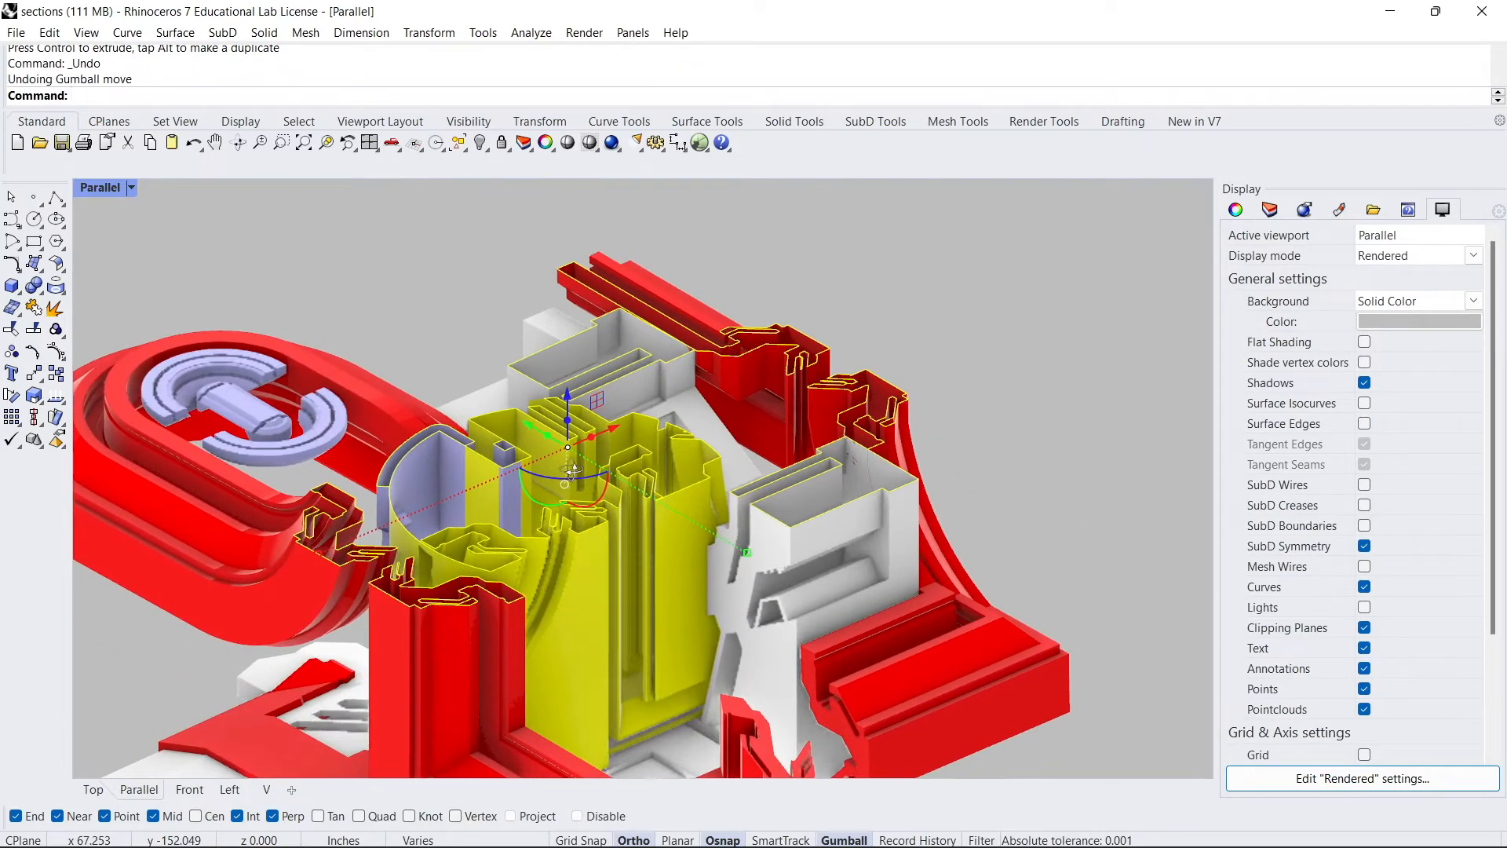
text(Isolate)
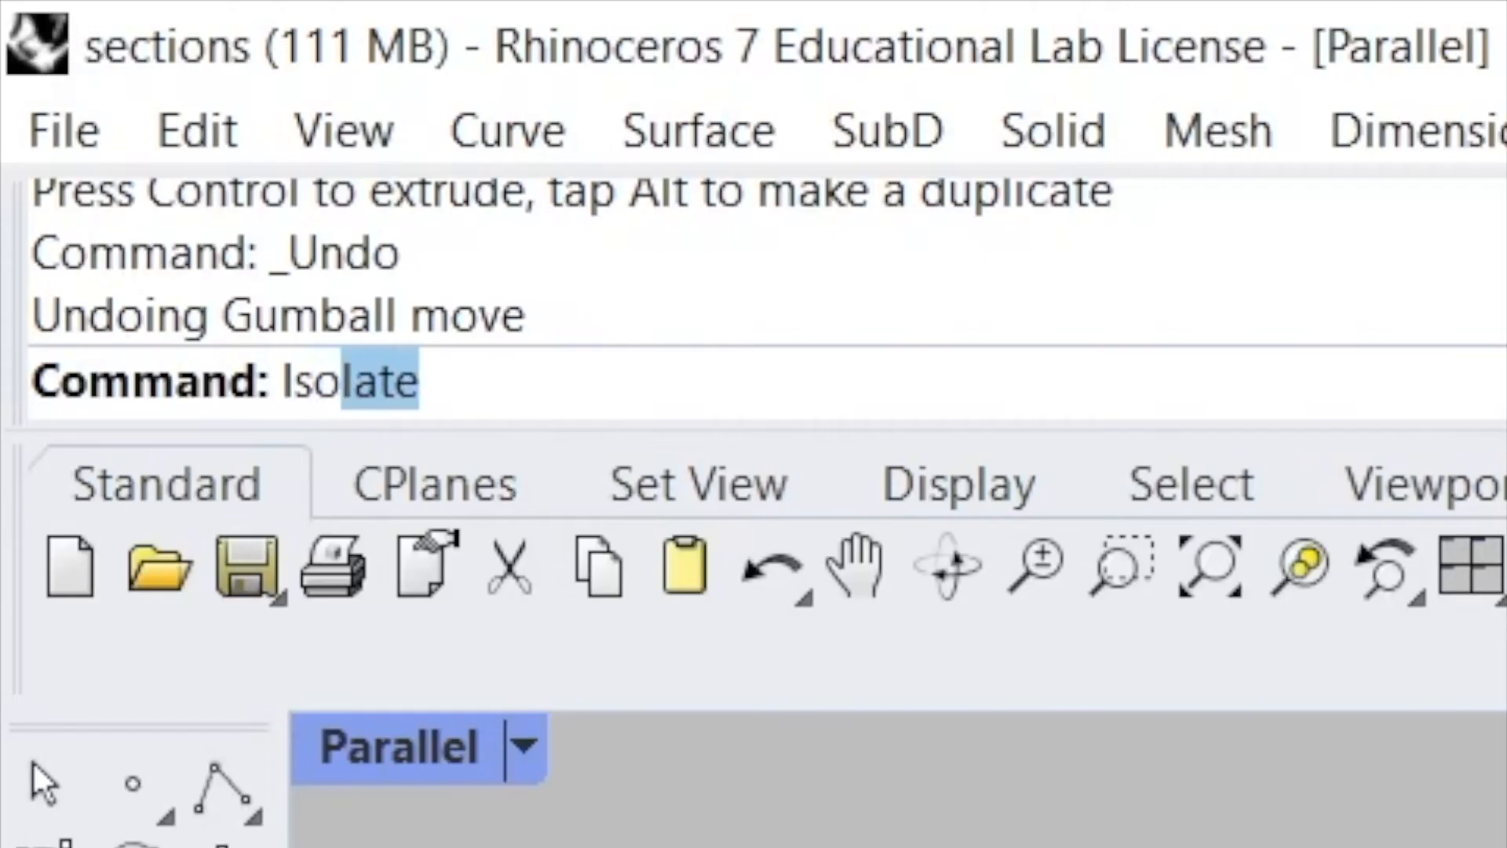
key(Return)
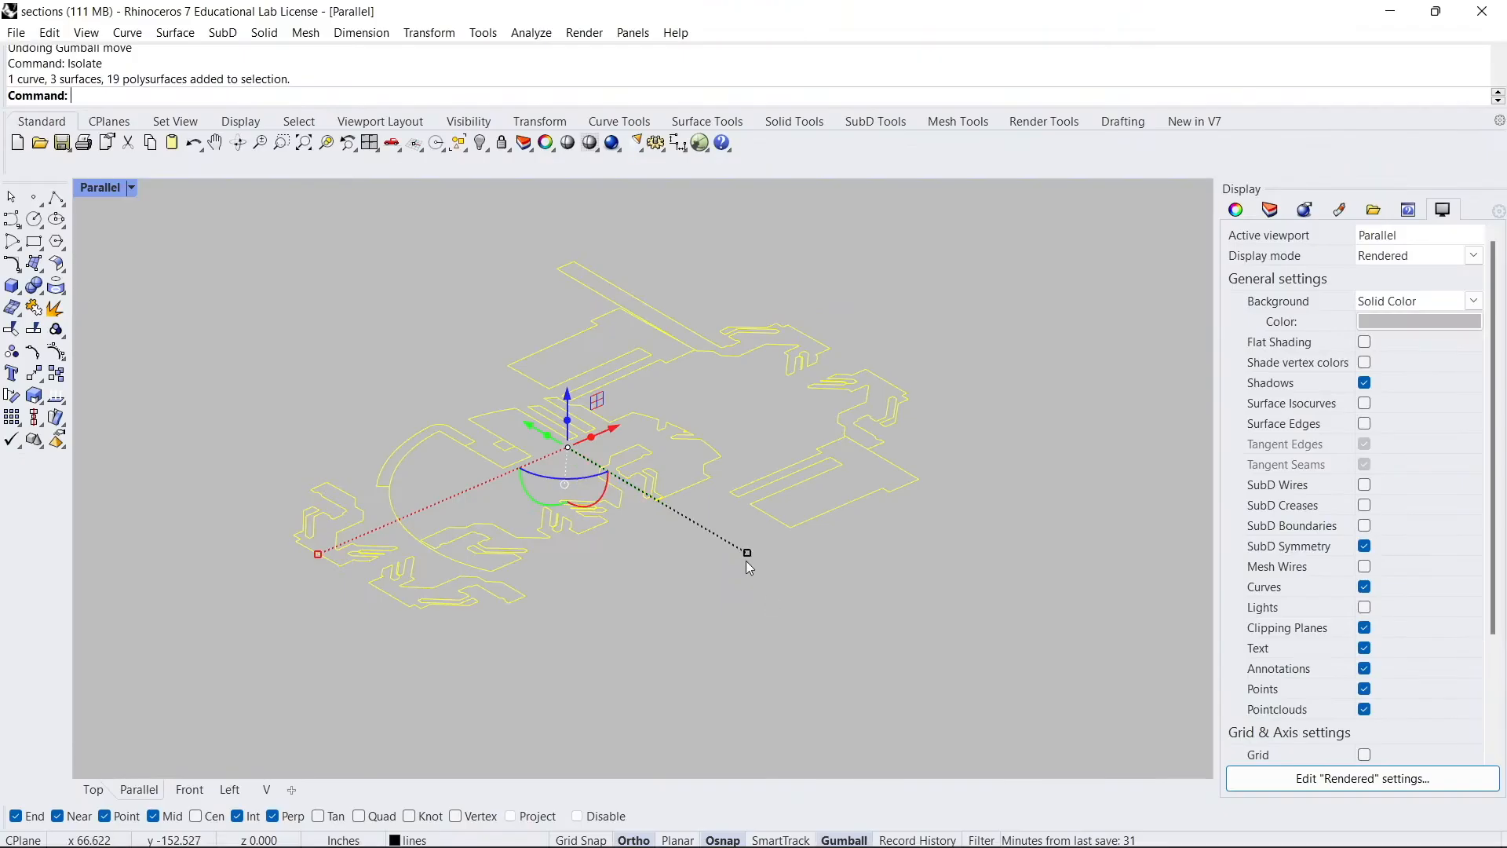
- Move the section curves to the wht ln layer
click(1236, 210)
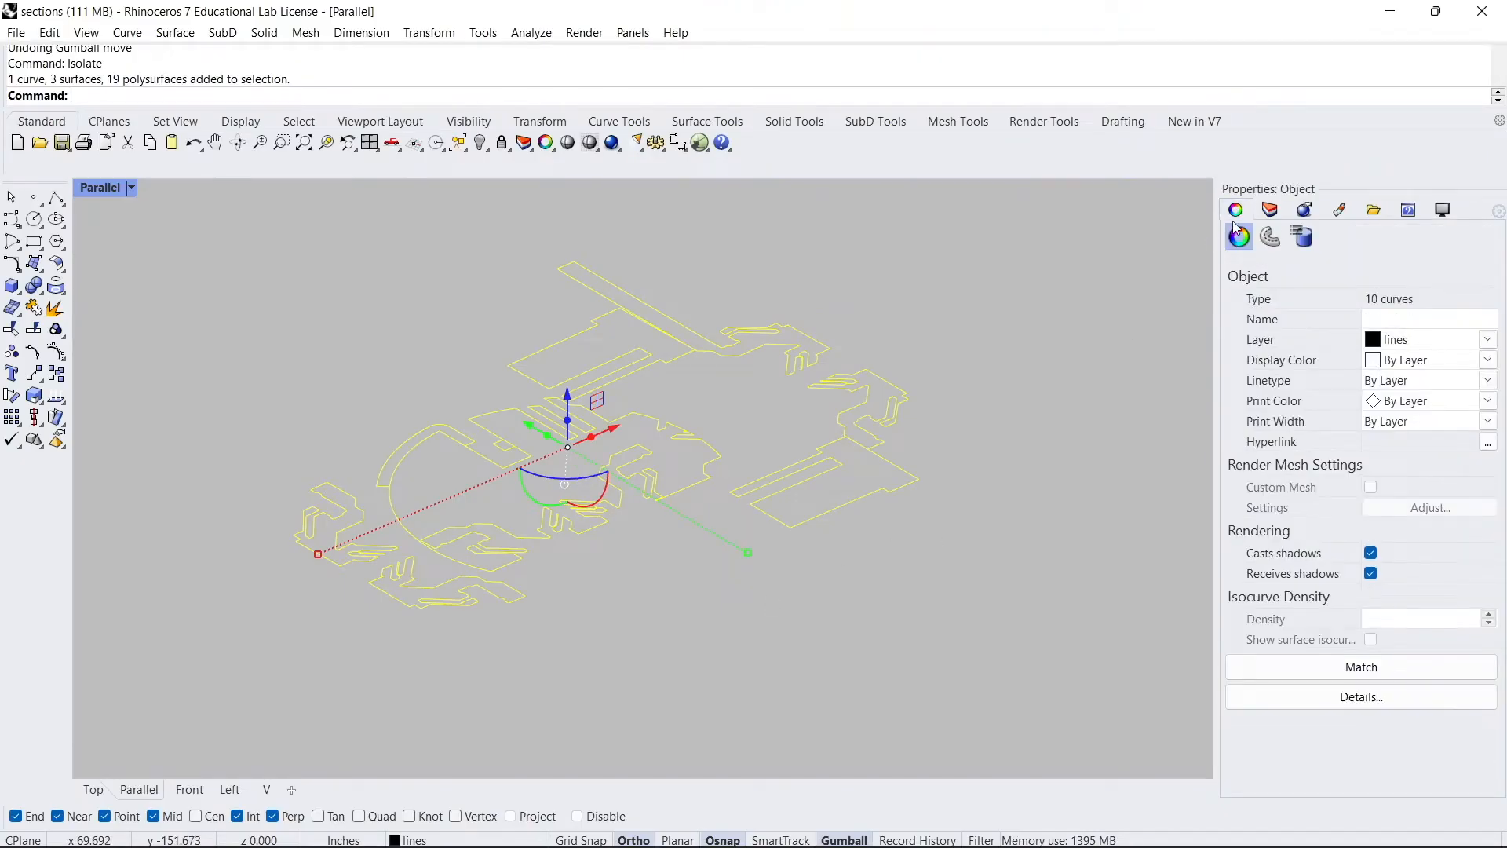
click(1270, 209)
right_click(1239, 364)
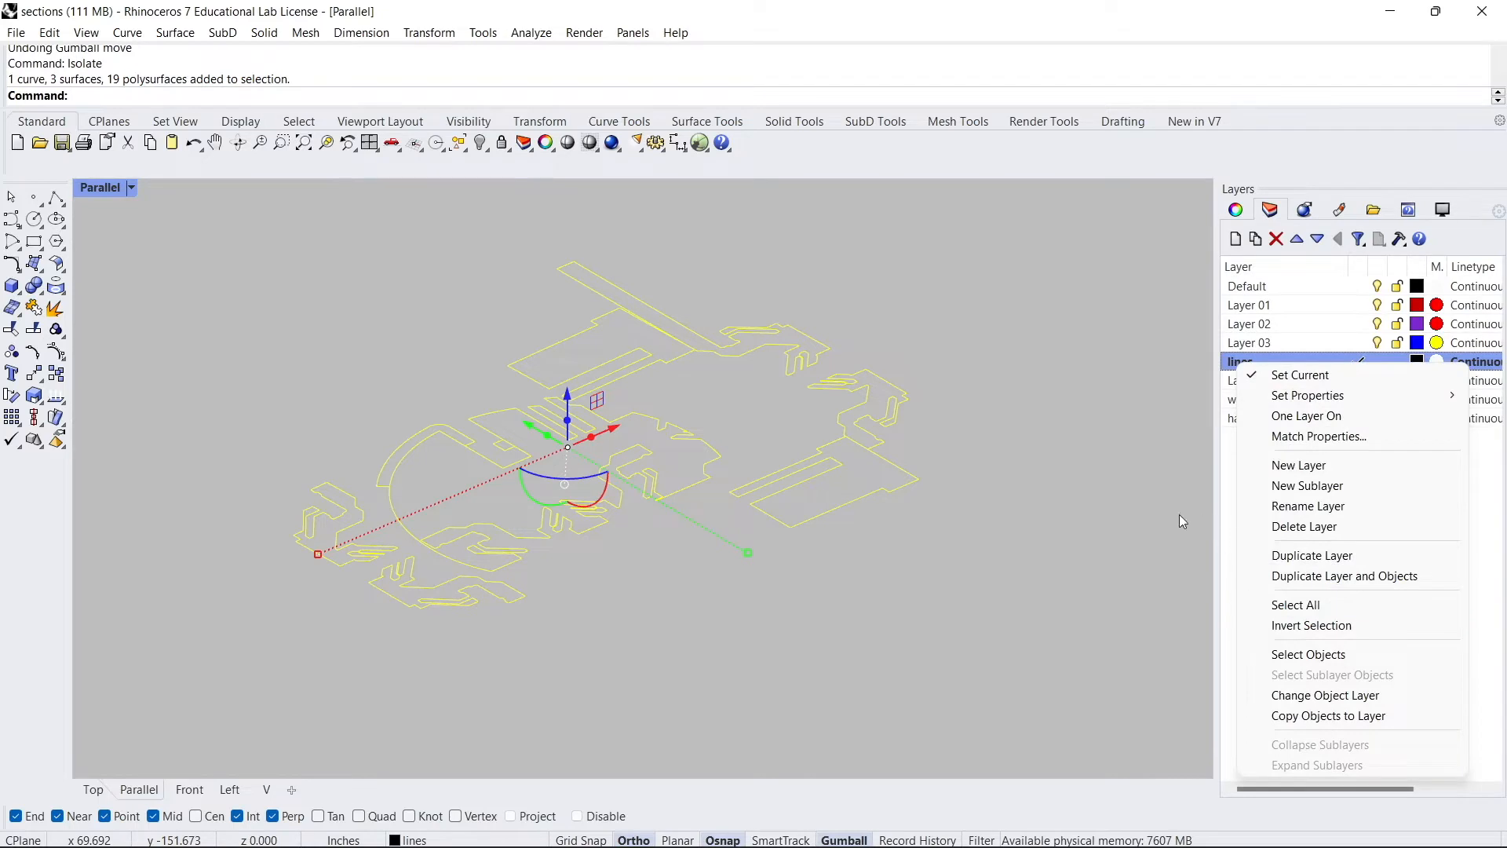
click(1231, 403)
right_click(1234, 400)
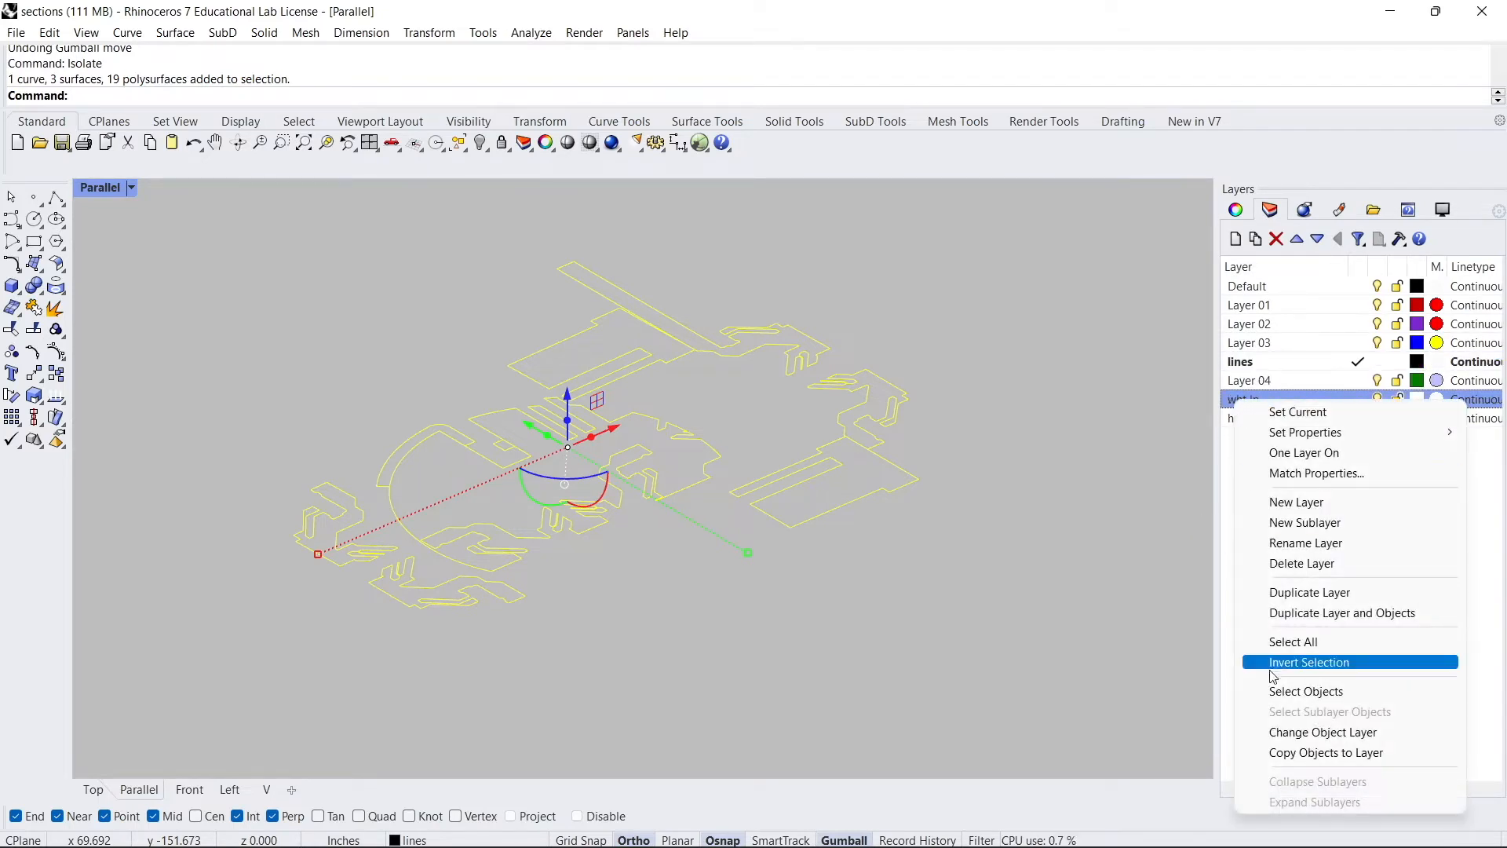
click(1301, 733)
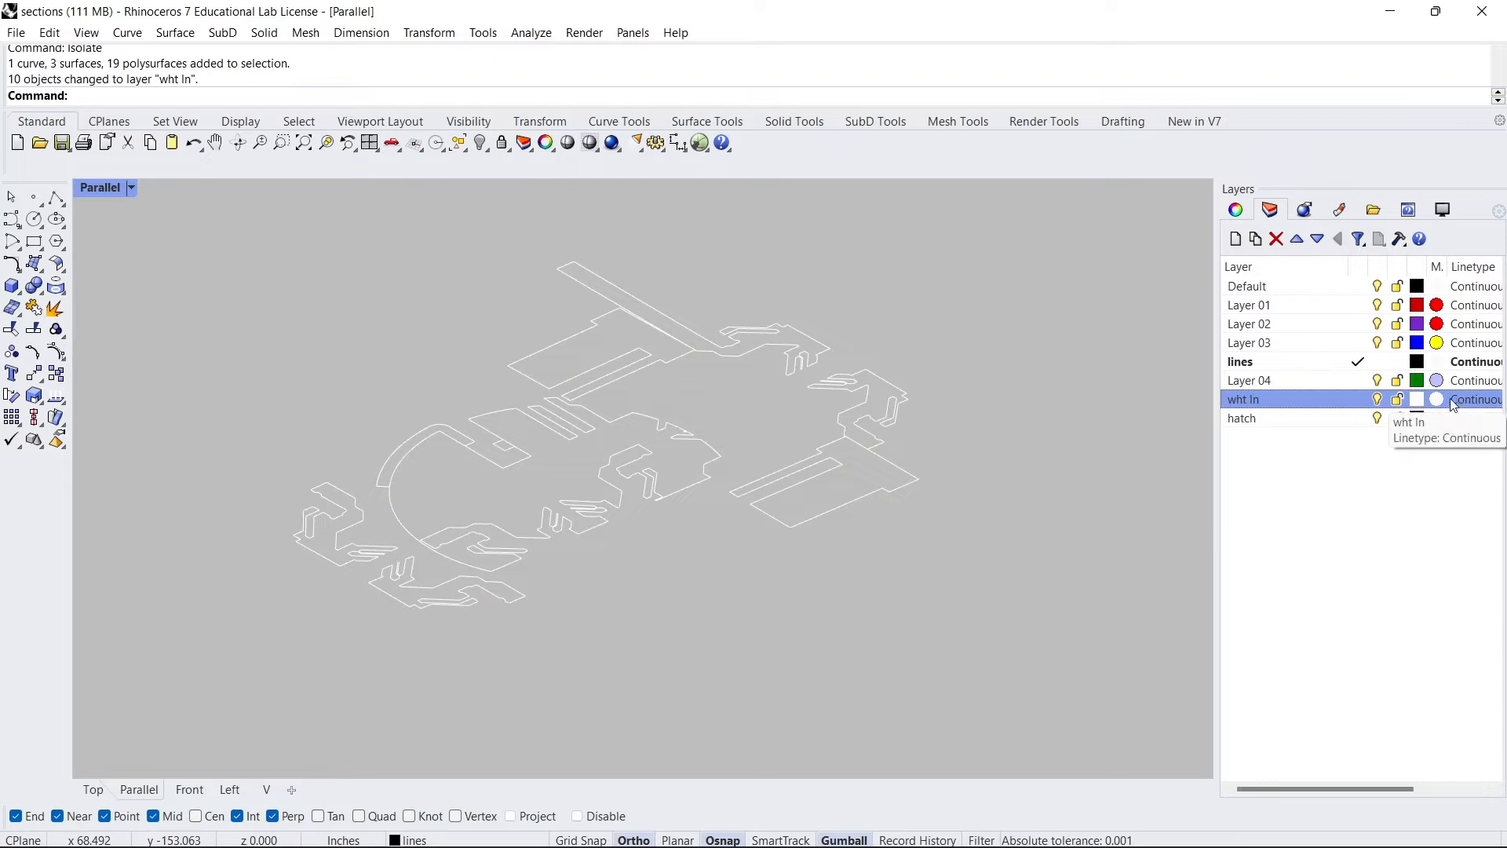
- Turn on Print Display for the model viewports
drag(1344, 787, 1406, 787)
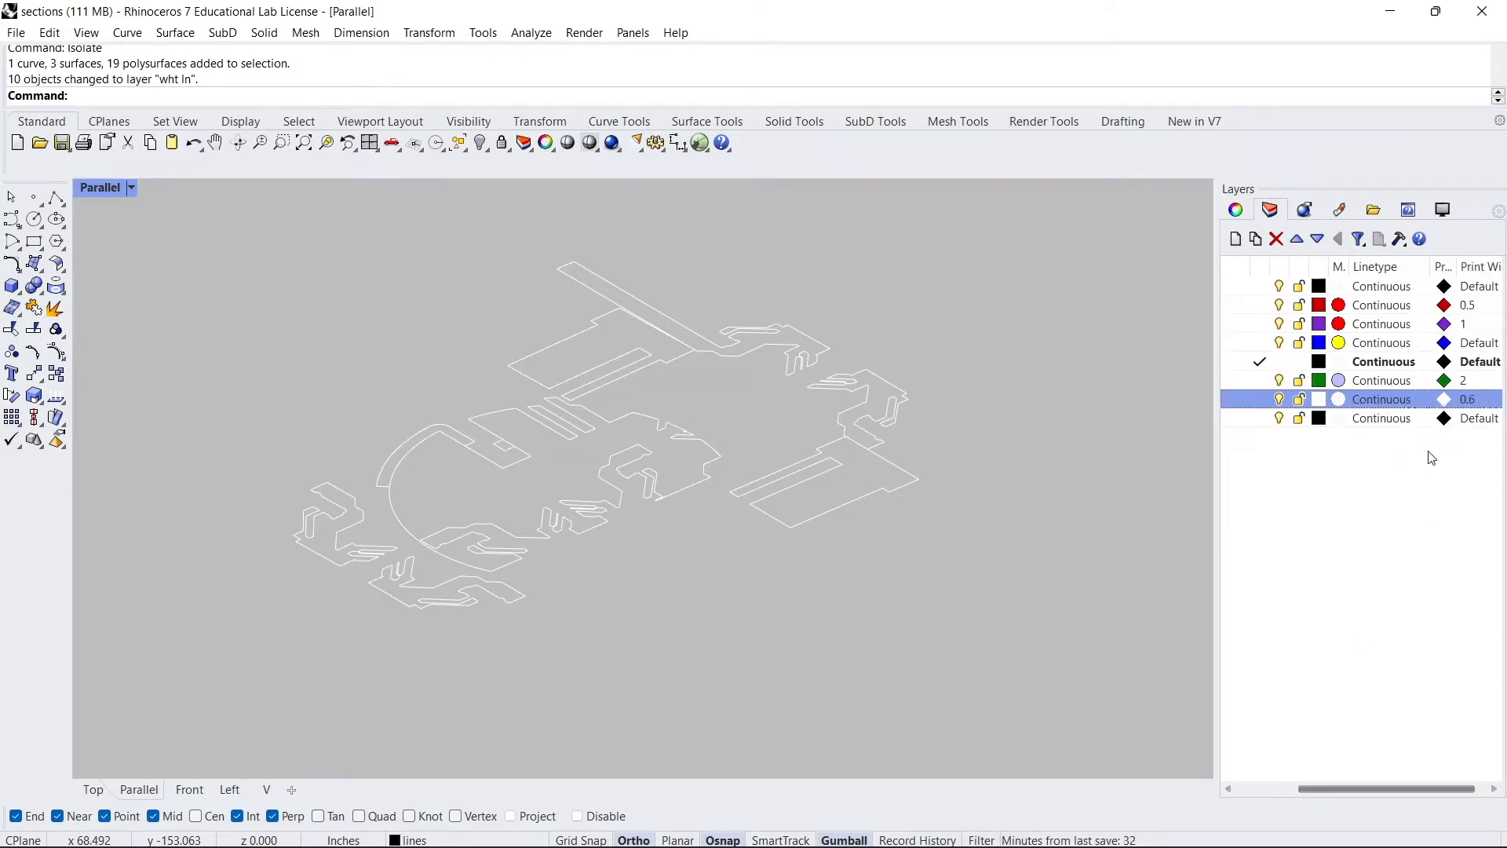
text(Print)
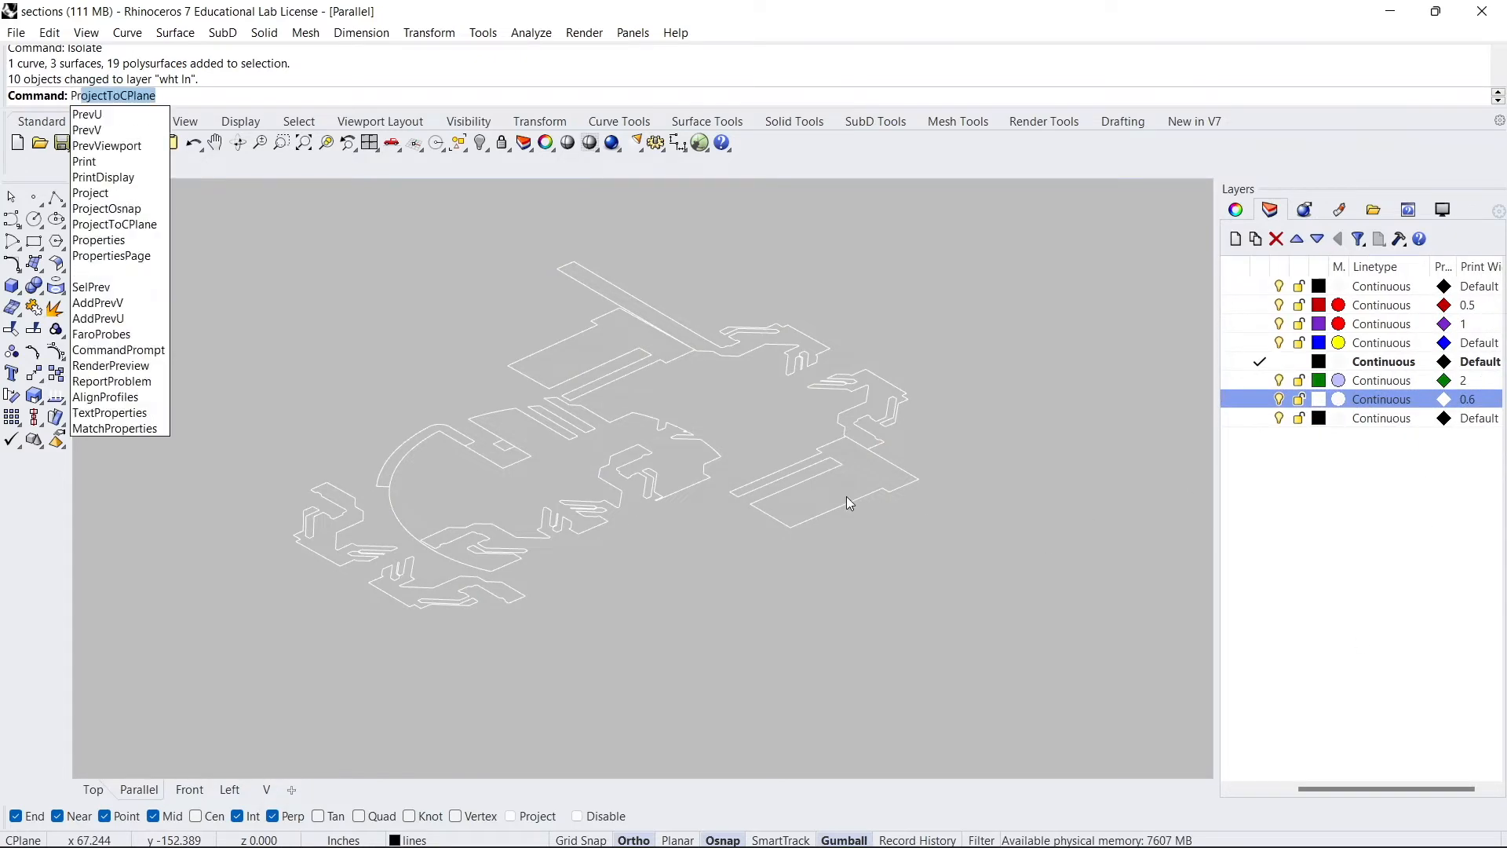
click(104, 130)
click(205, 96)
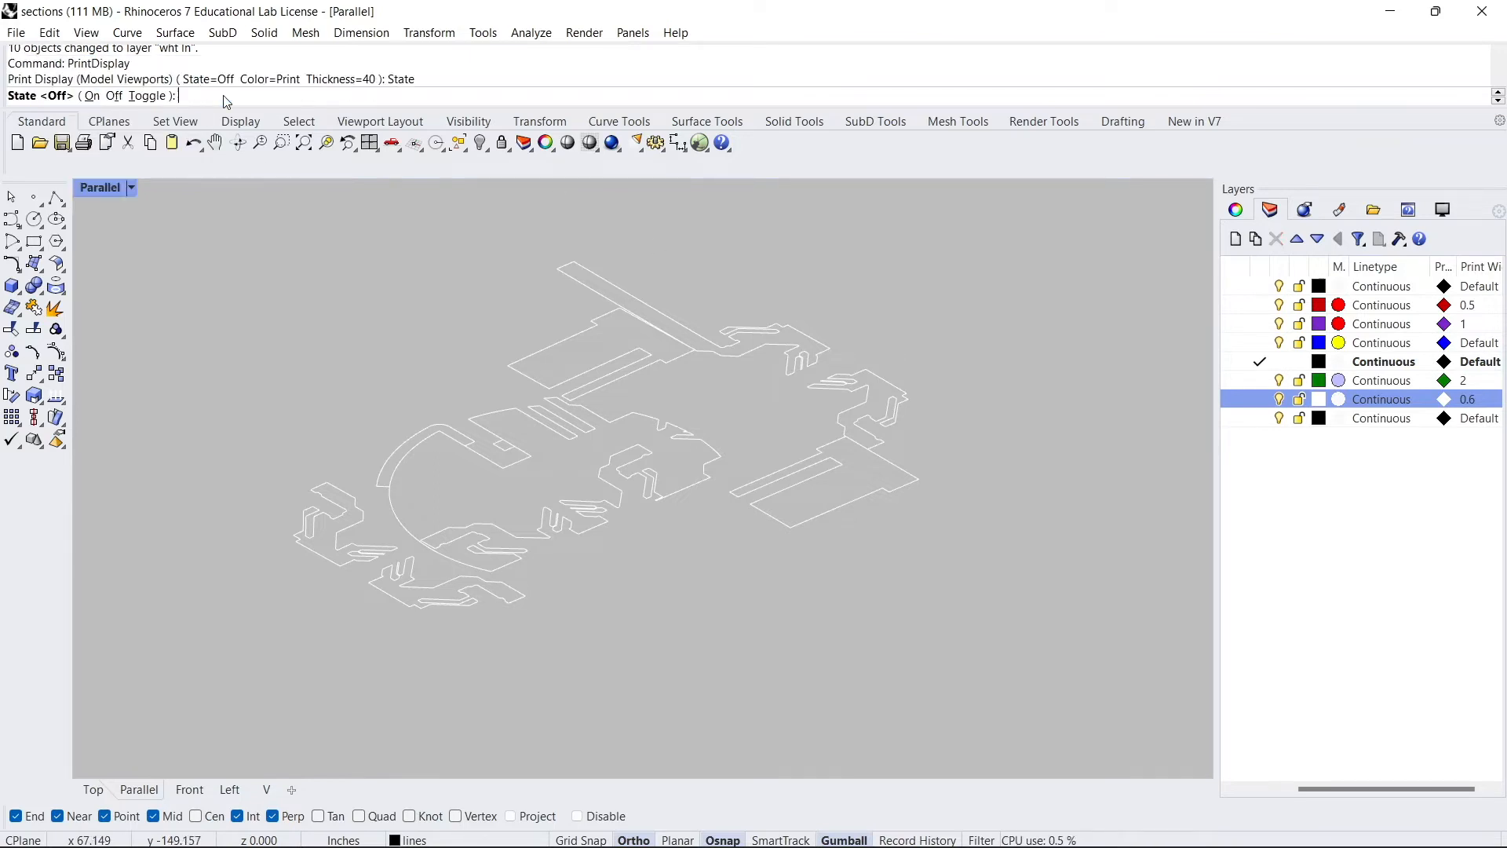
click(91, 97)
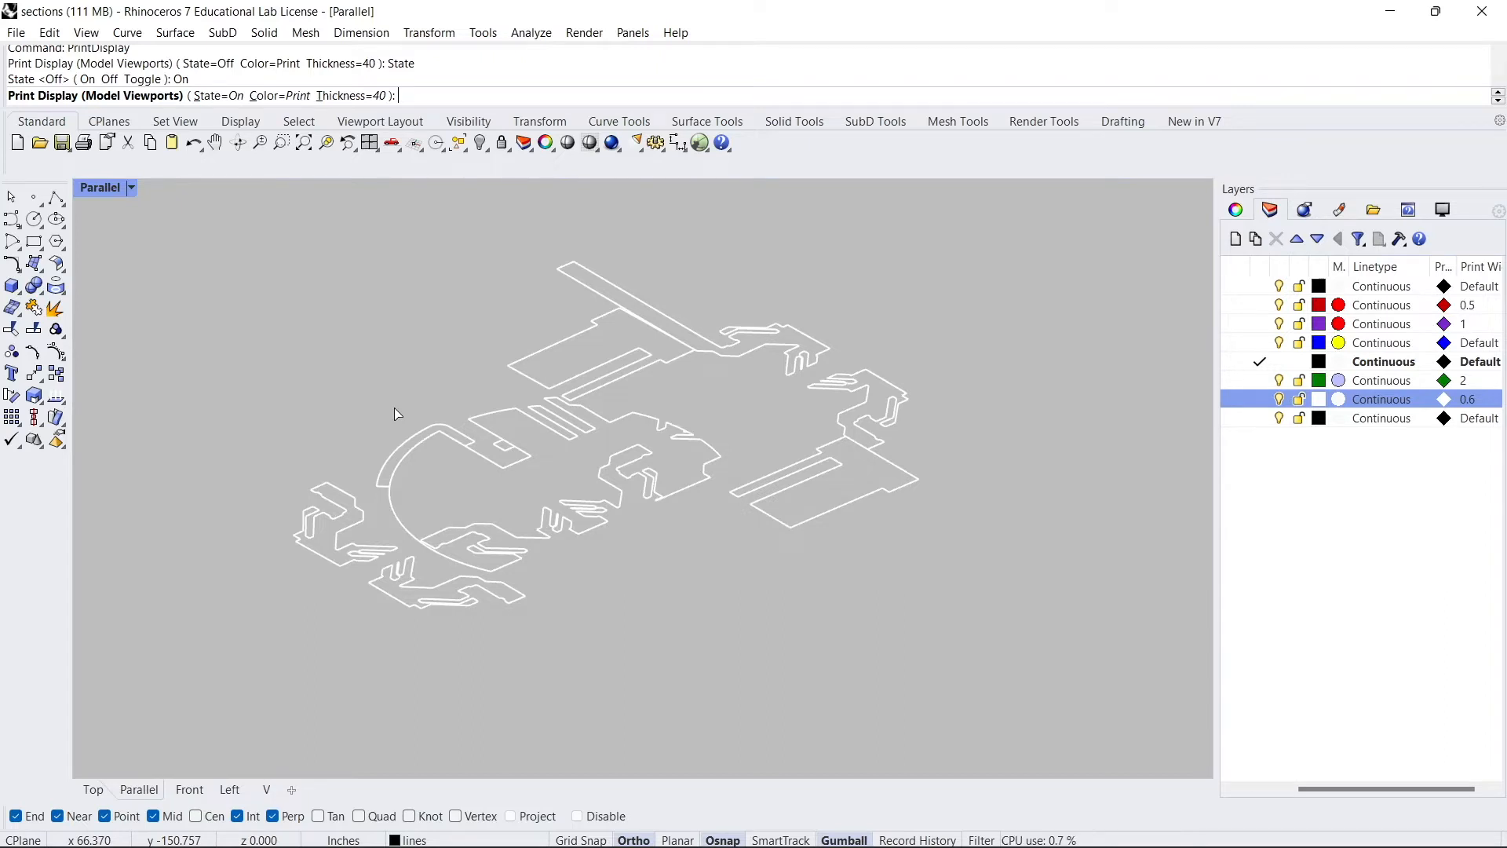
- Drag a control point on the upper-right section outline to close its gap
right_drag(820, 565, 714, 643)
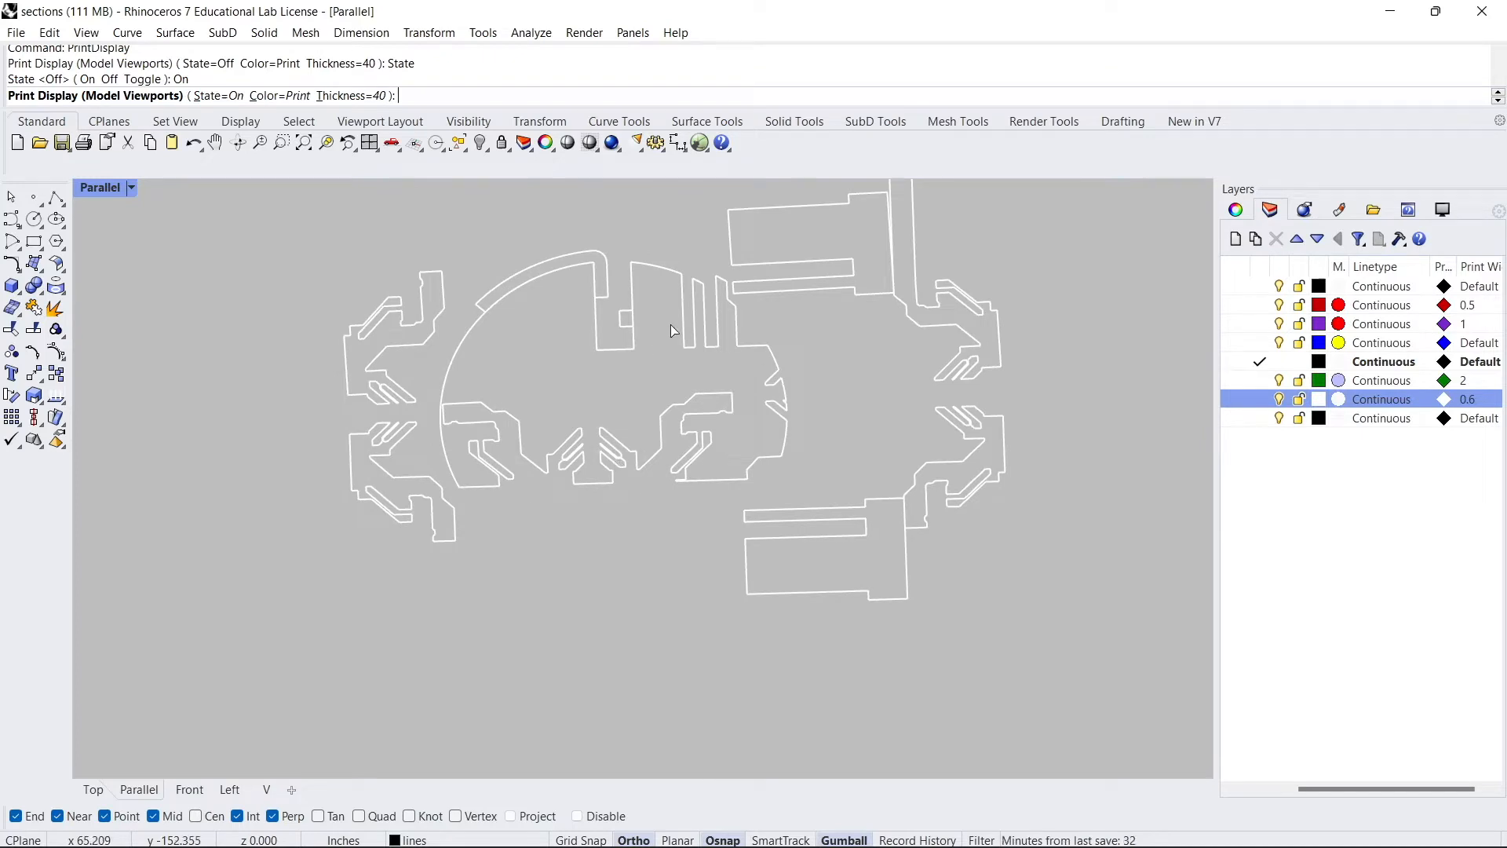
scroll(939, 328, up, 6)
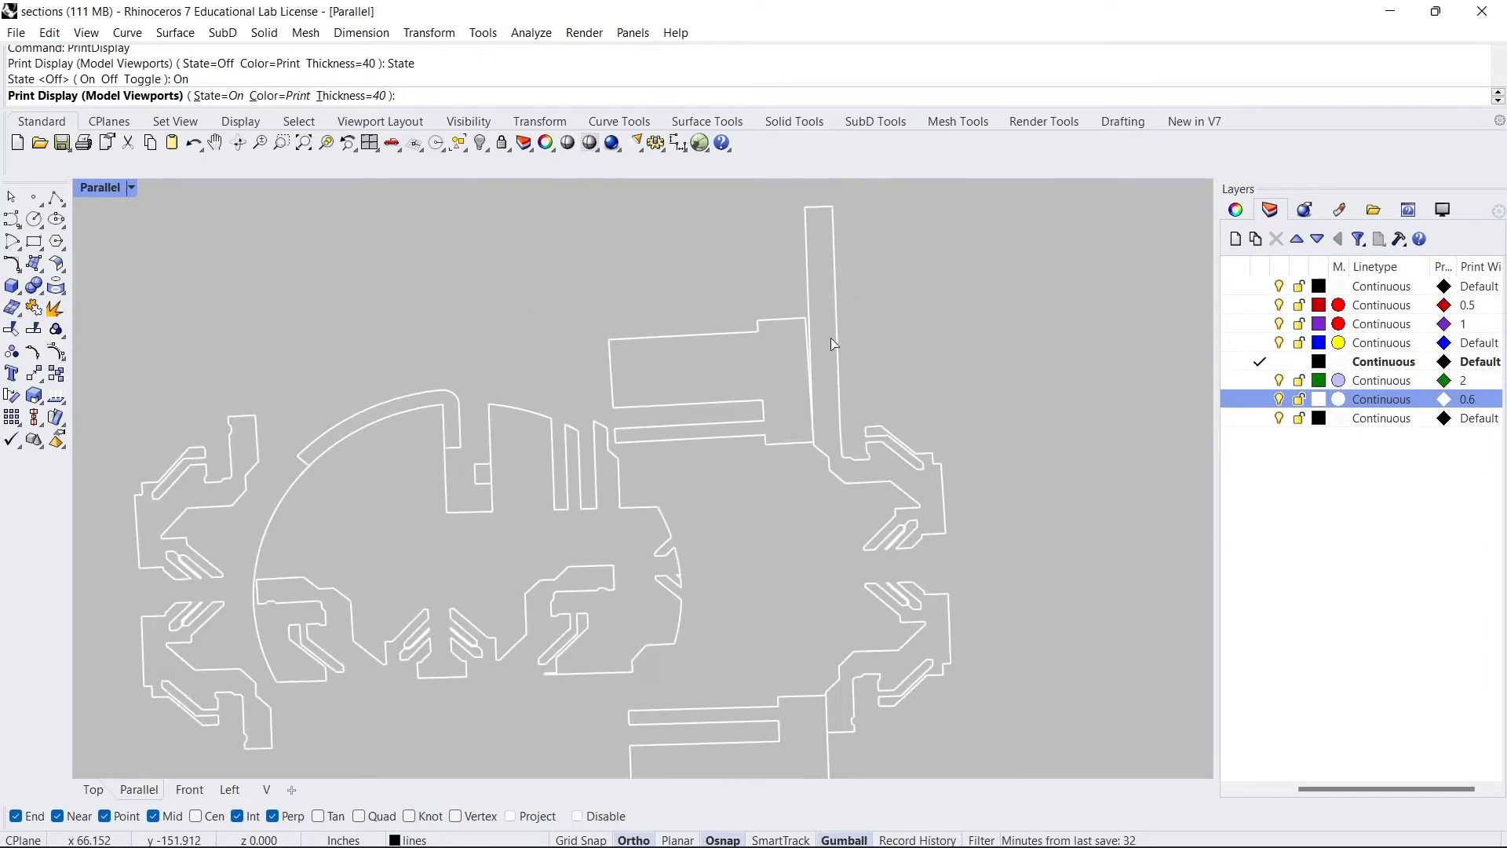
scroll(805, 317, up, 4)
click(789, 304)
click(788, 304)
drag(789, 303, 817, 303)
scroll(816, 304, down, 3)
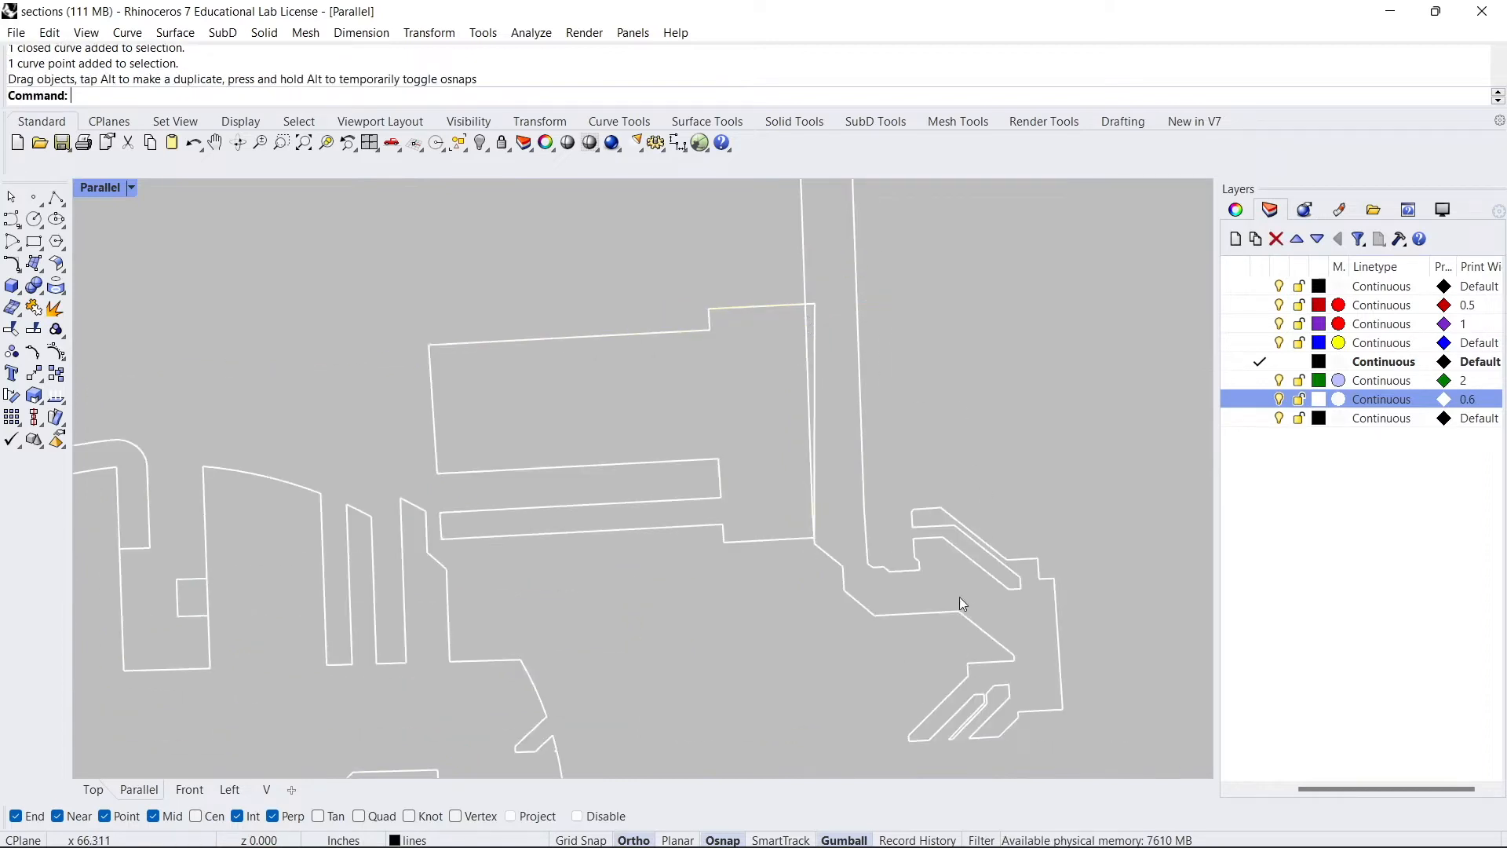
- Trim the overlapping curve segment where the upper-right section outlines meet
drag(1086, 624, 636, 328)
text(T)
key(Return)
scroll(696, 298, up, 3)
drag(952, 443, 903, 397)
scroll(870, 378, down, 3)
key(Return)
key(Escape)
- Join the selected upper-right section curves into one outline
drag(1111, 581, 789, 277)
text(Join)
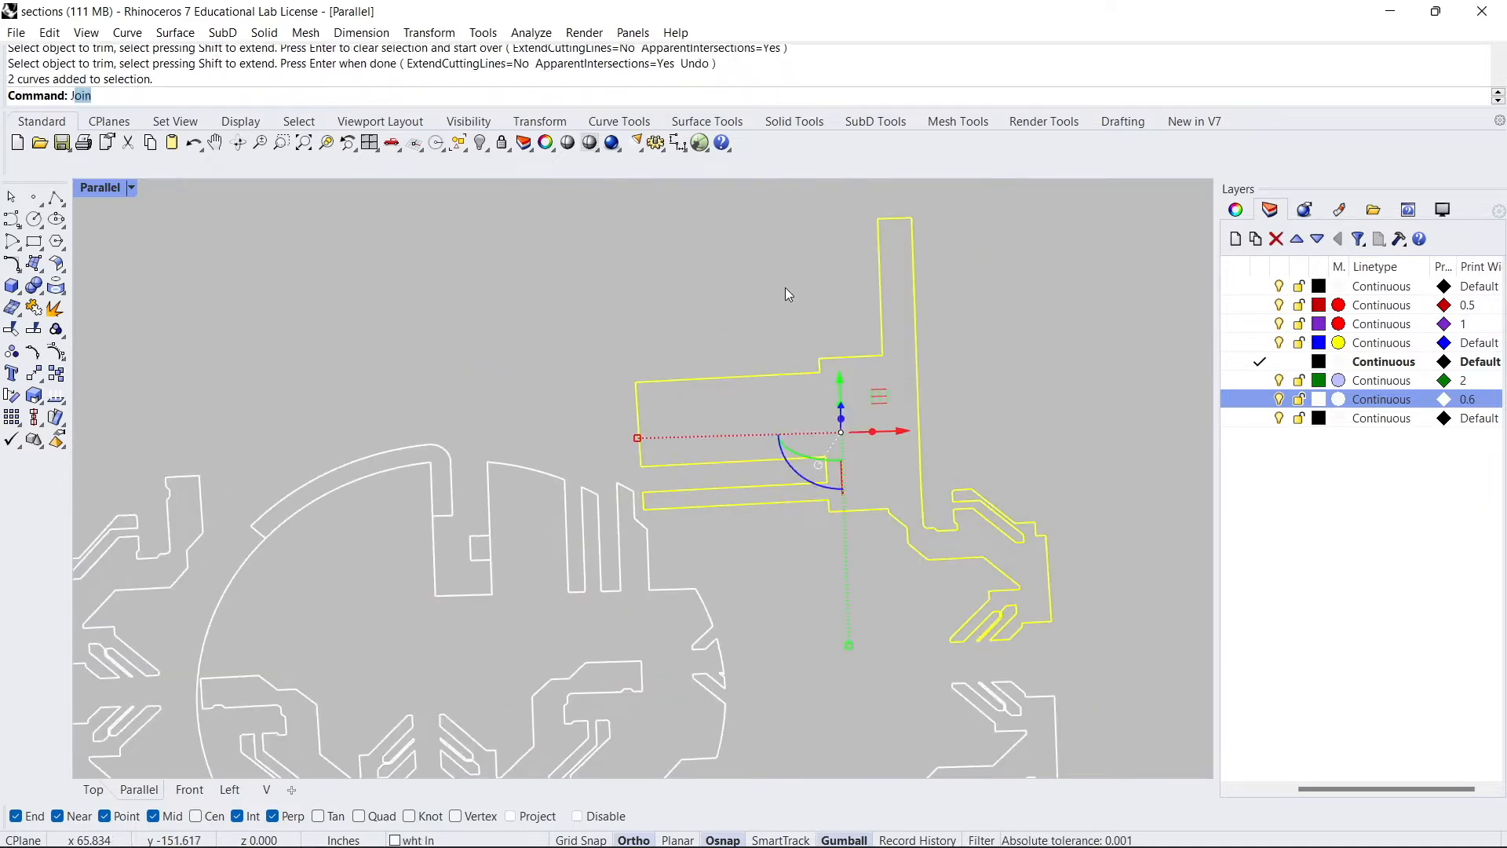
key(Return)
- Fill the closed section regions with hatches using the curve boolean command
scroll(542, 334, down, 3)
mouse_move(817, 609)
mouse_down()
mouse_move(320, 299)
mouse_move(306, 259)
mouse_move(157, 201)
mouse_up()
text(cu)
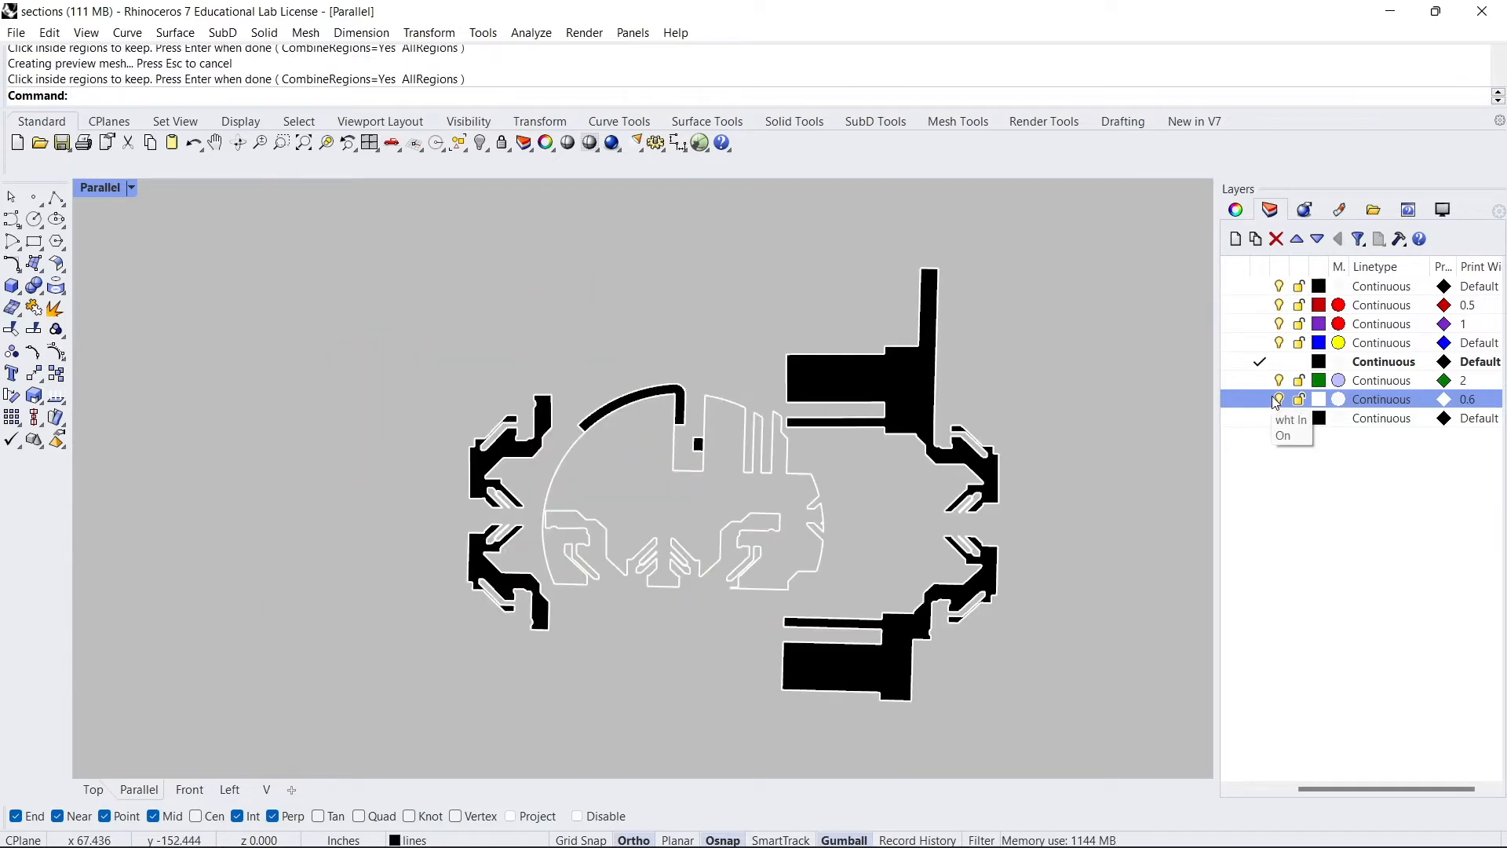
- Move the six hatches to the hatch layer, temporarily hiding the wht ln layer to select them
click(1280, 400)
drag(1076, 747, 330, 252)
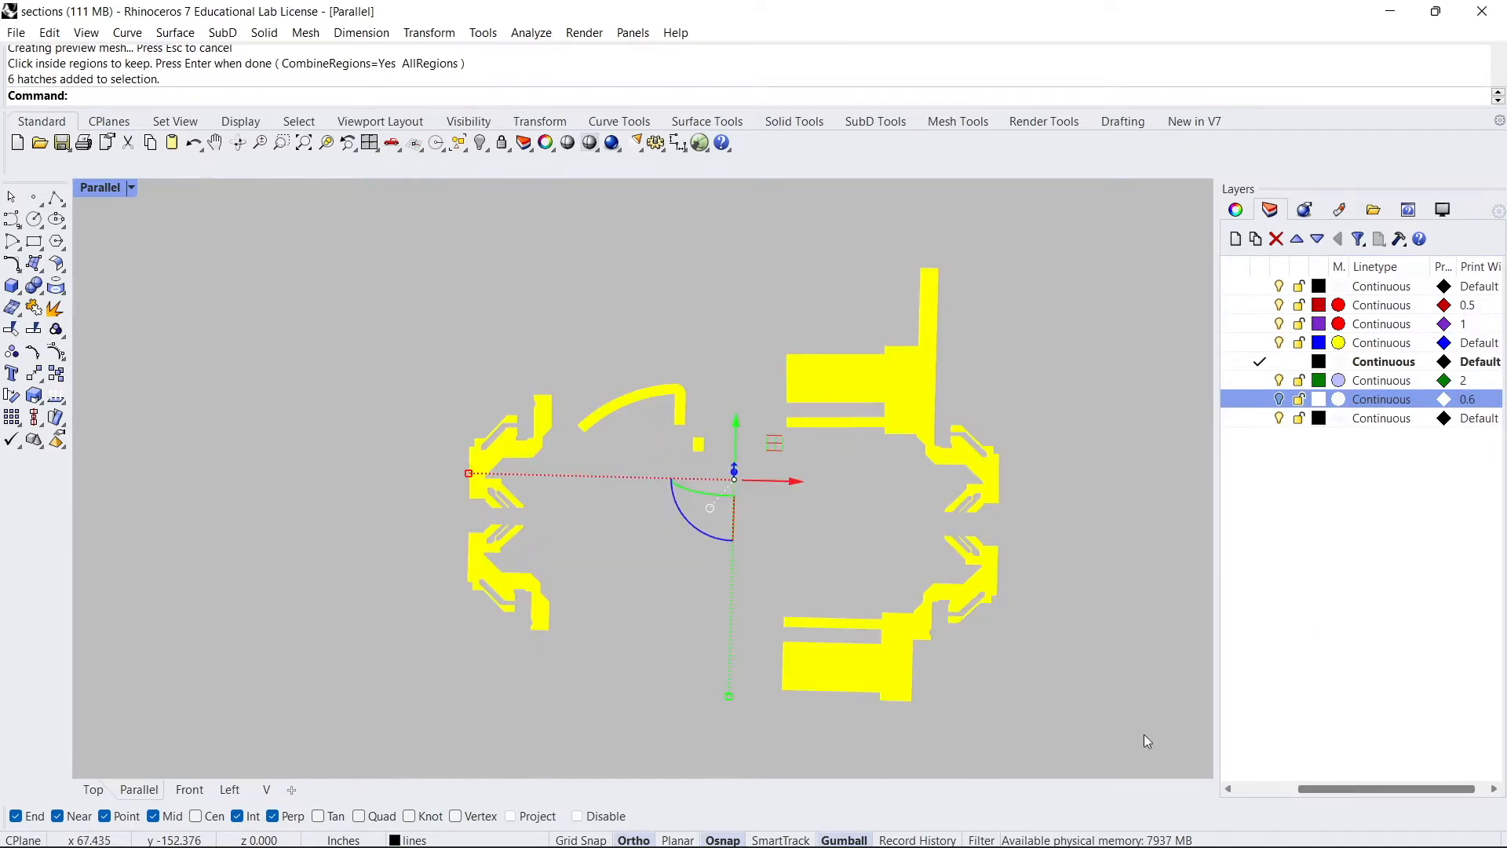
drag(1335, 792, 1226, 767)
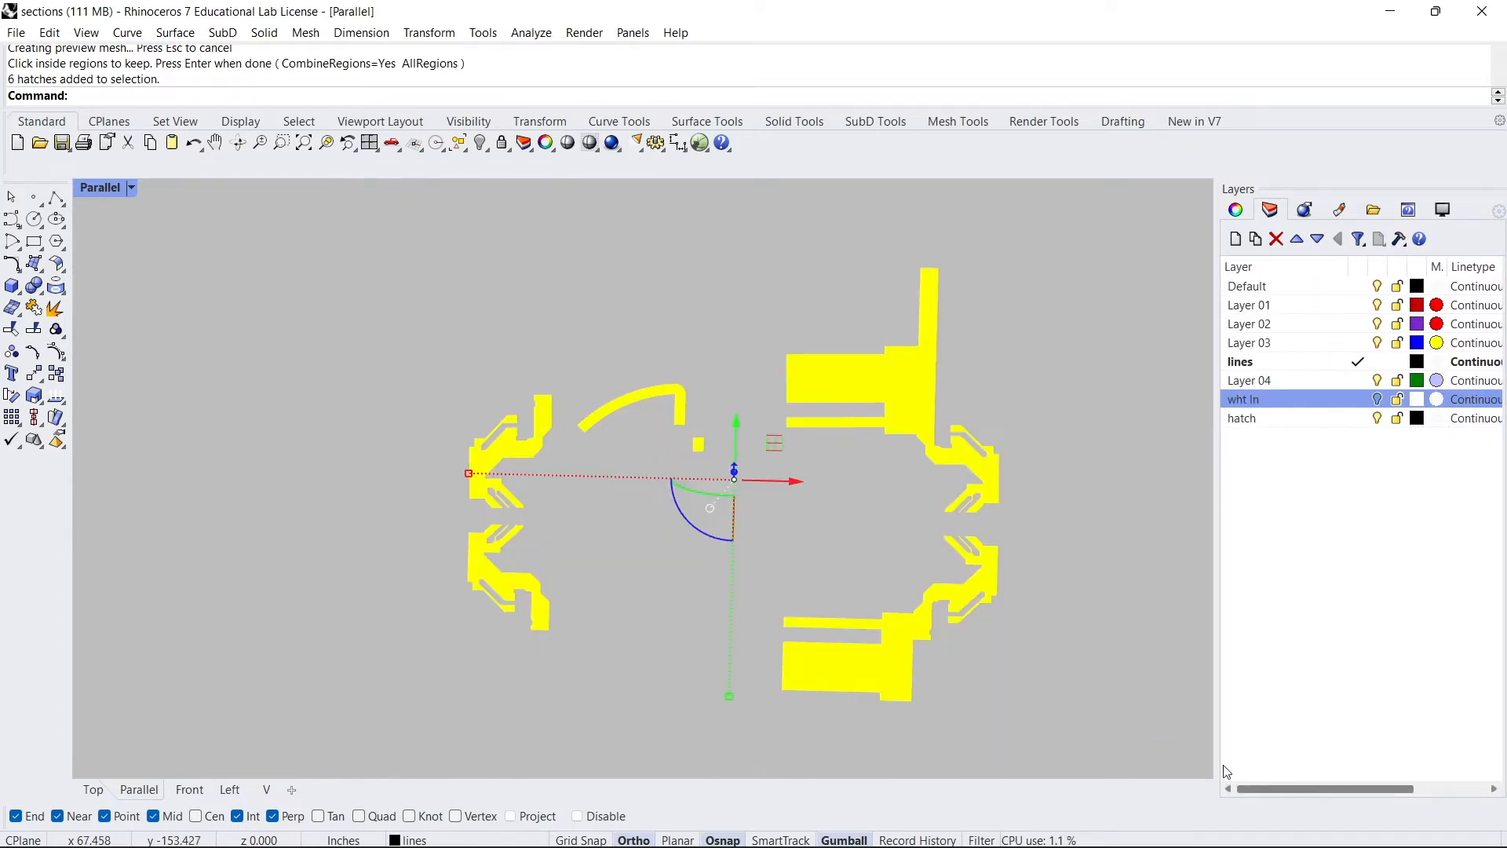
right_click(1249, 419)
click(1304, 581)
click(1378, 399)
- Show all hidden objects and delete the large cutting plane surface
right_drag(754, 353, 738, 267)
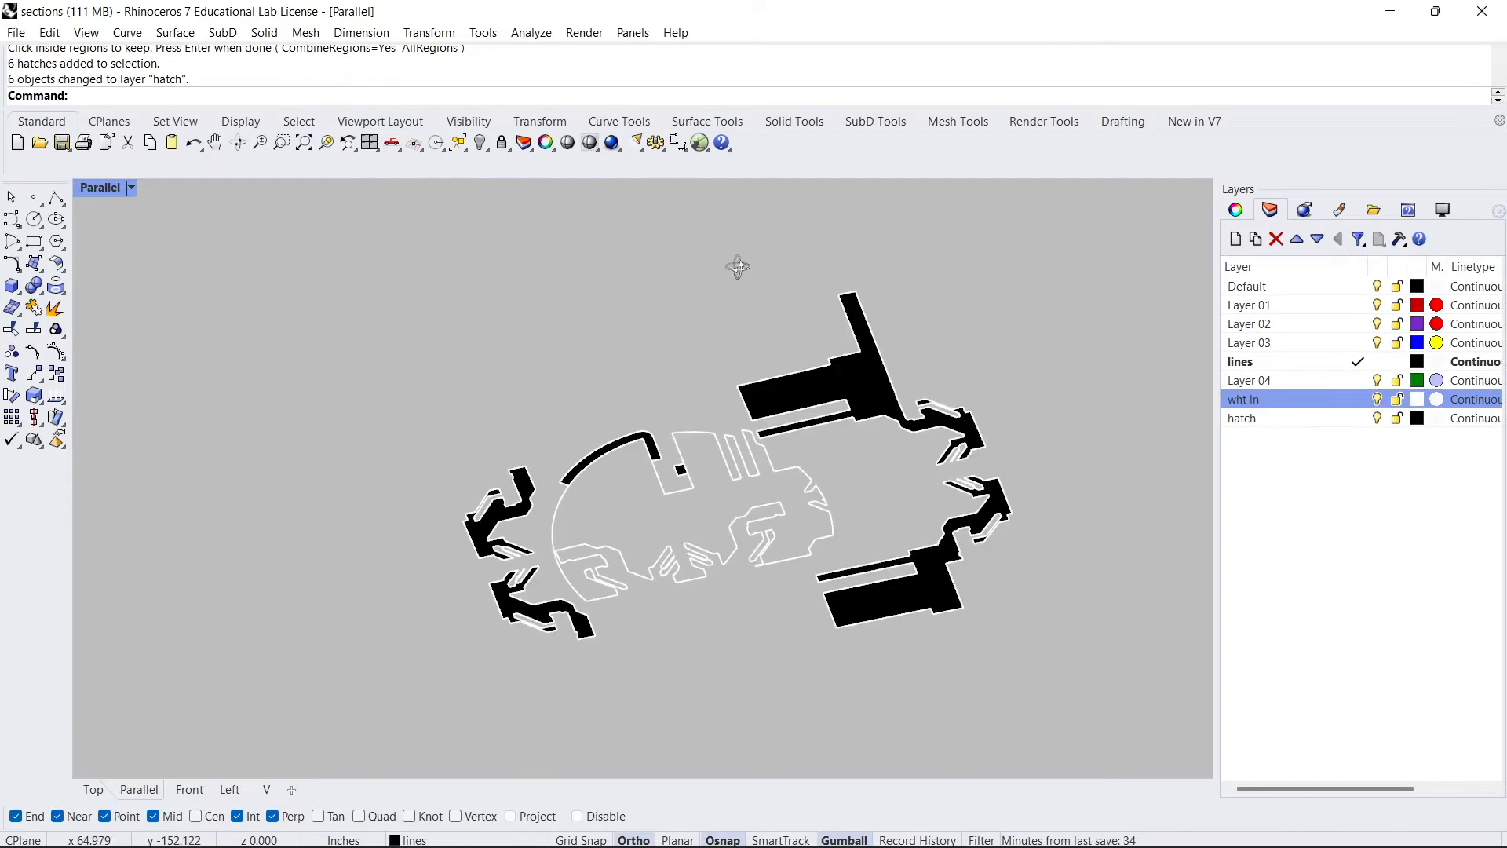
text(Show)
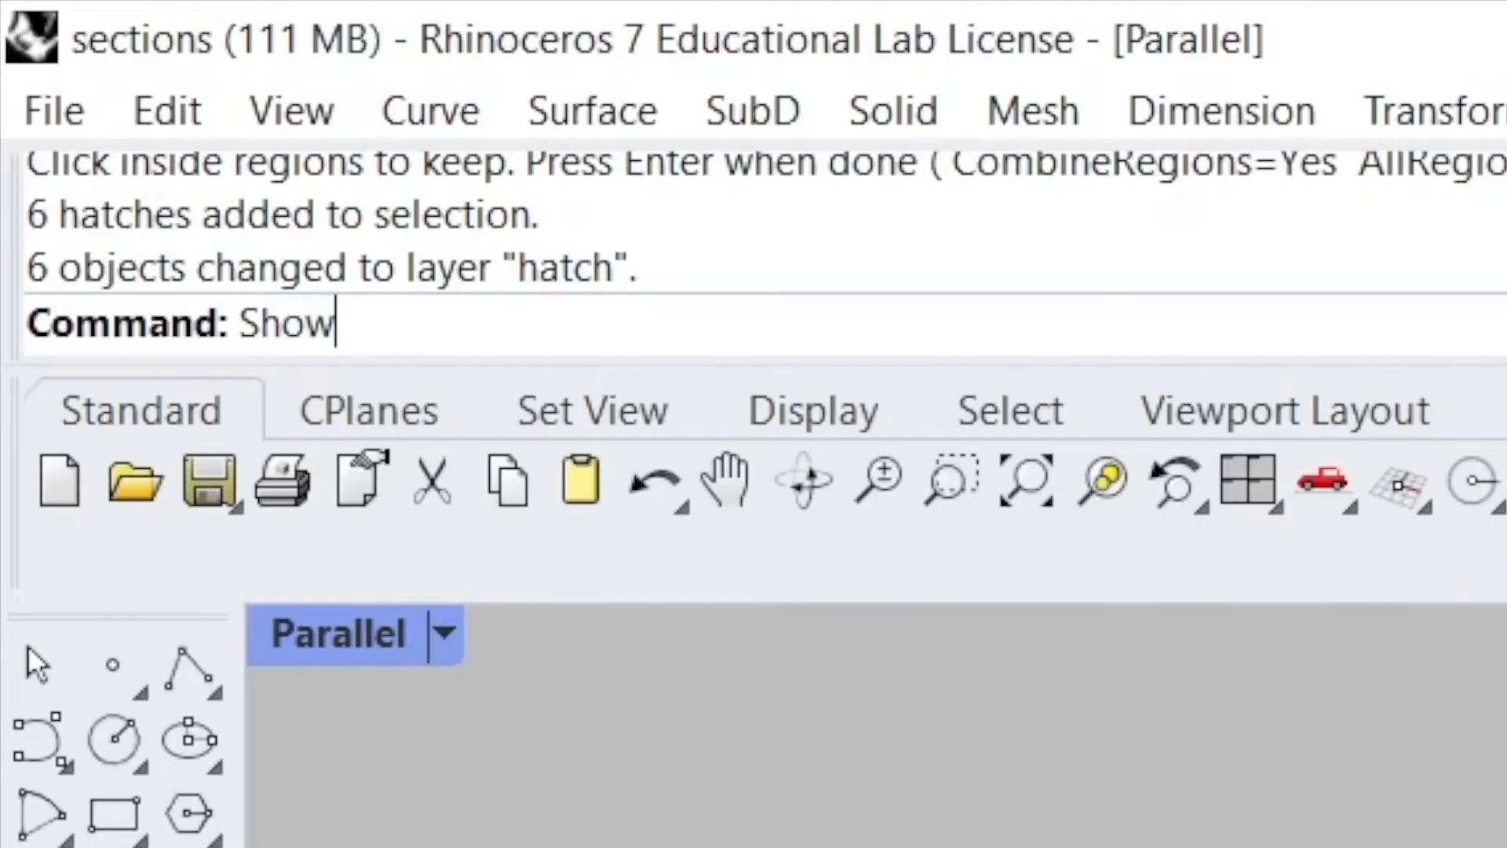
key(Return)
click(427, 394)
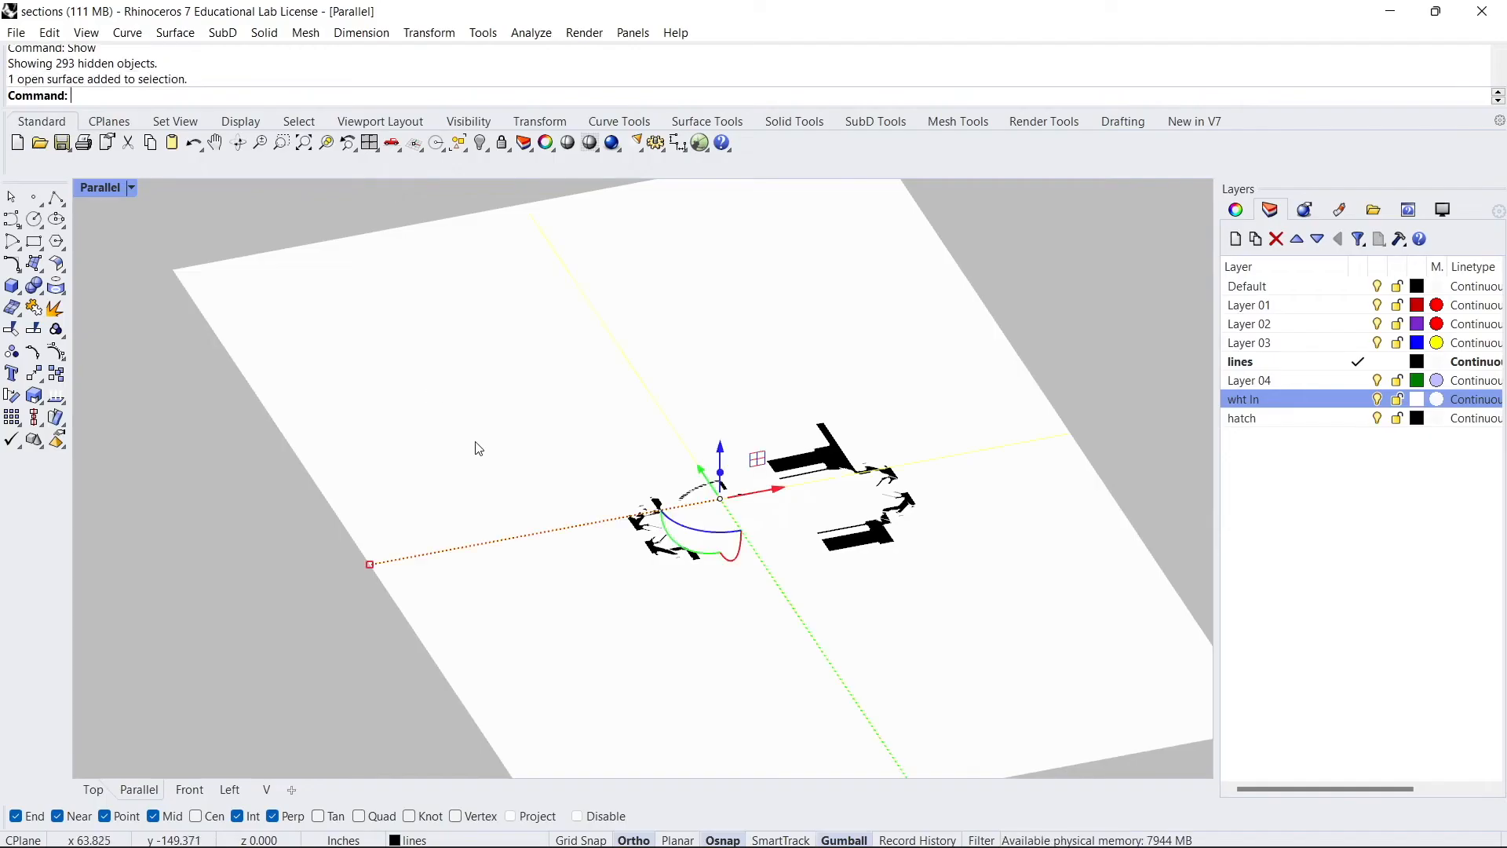
key(Delete)
- Maximize the Top viewport and set its display mode to Arctic
scroll(657, 526, up, 5)
right_drag(669, 447, 720, 474)
scroll(719, 475, down, 6)
right_drag(630, 359, 529, 470)
double_click(90, 189)
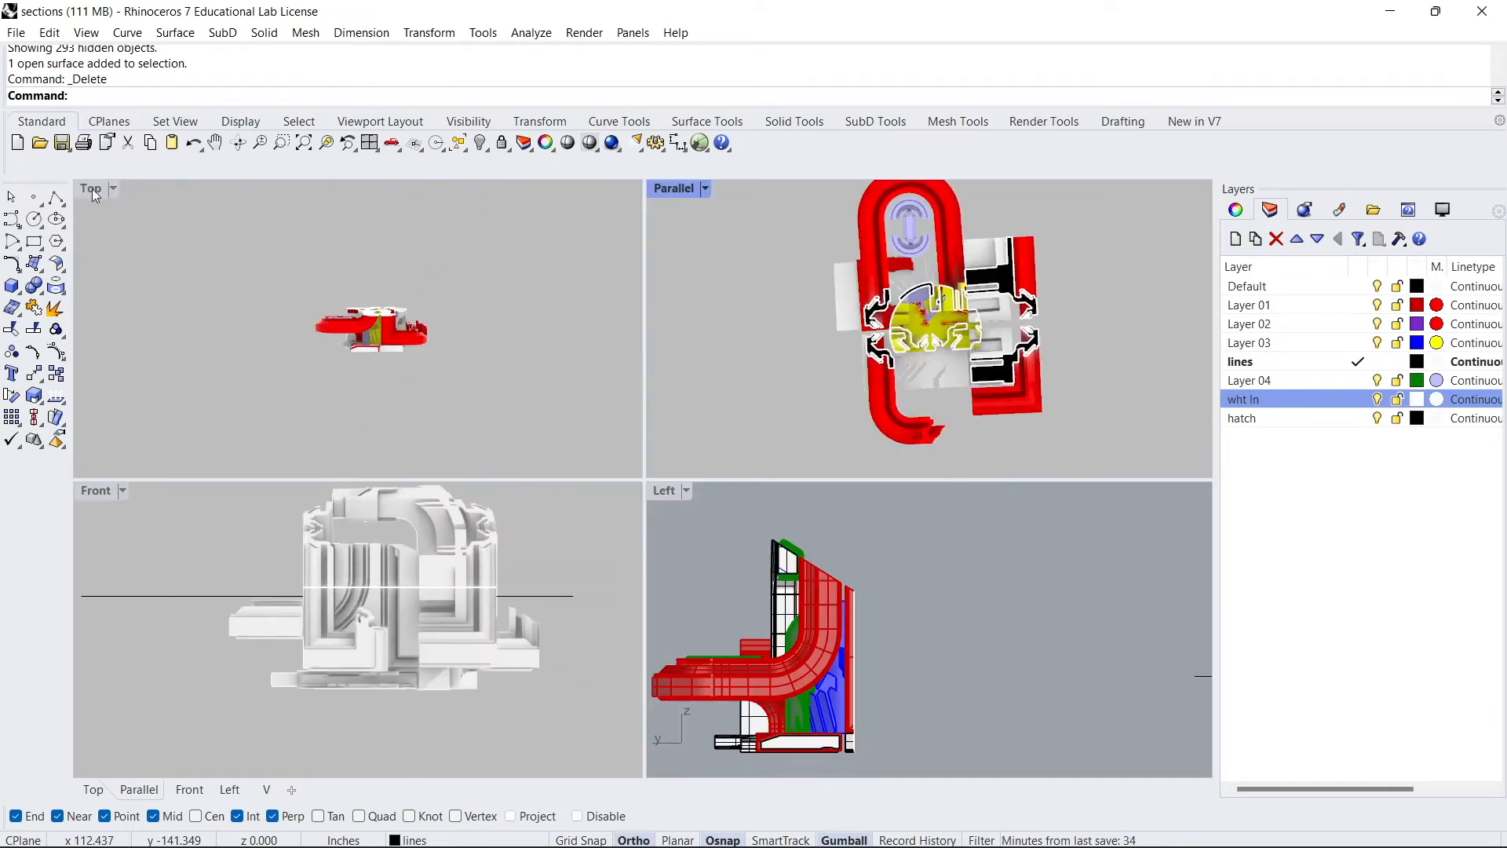
double_click(86, 189)
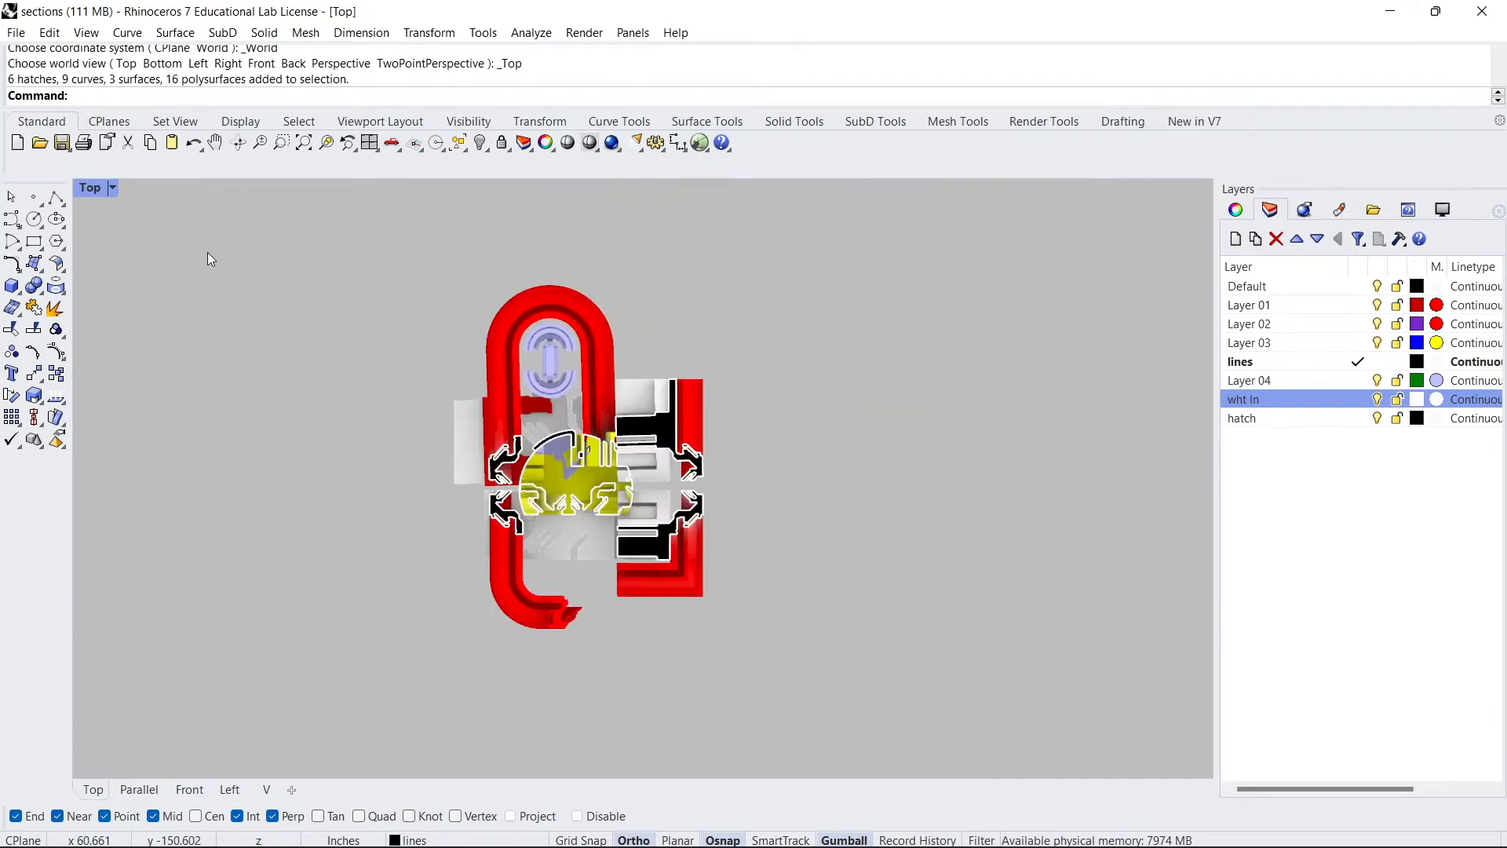
click(108, 189)
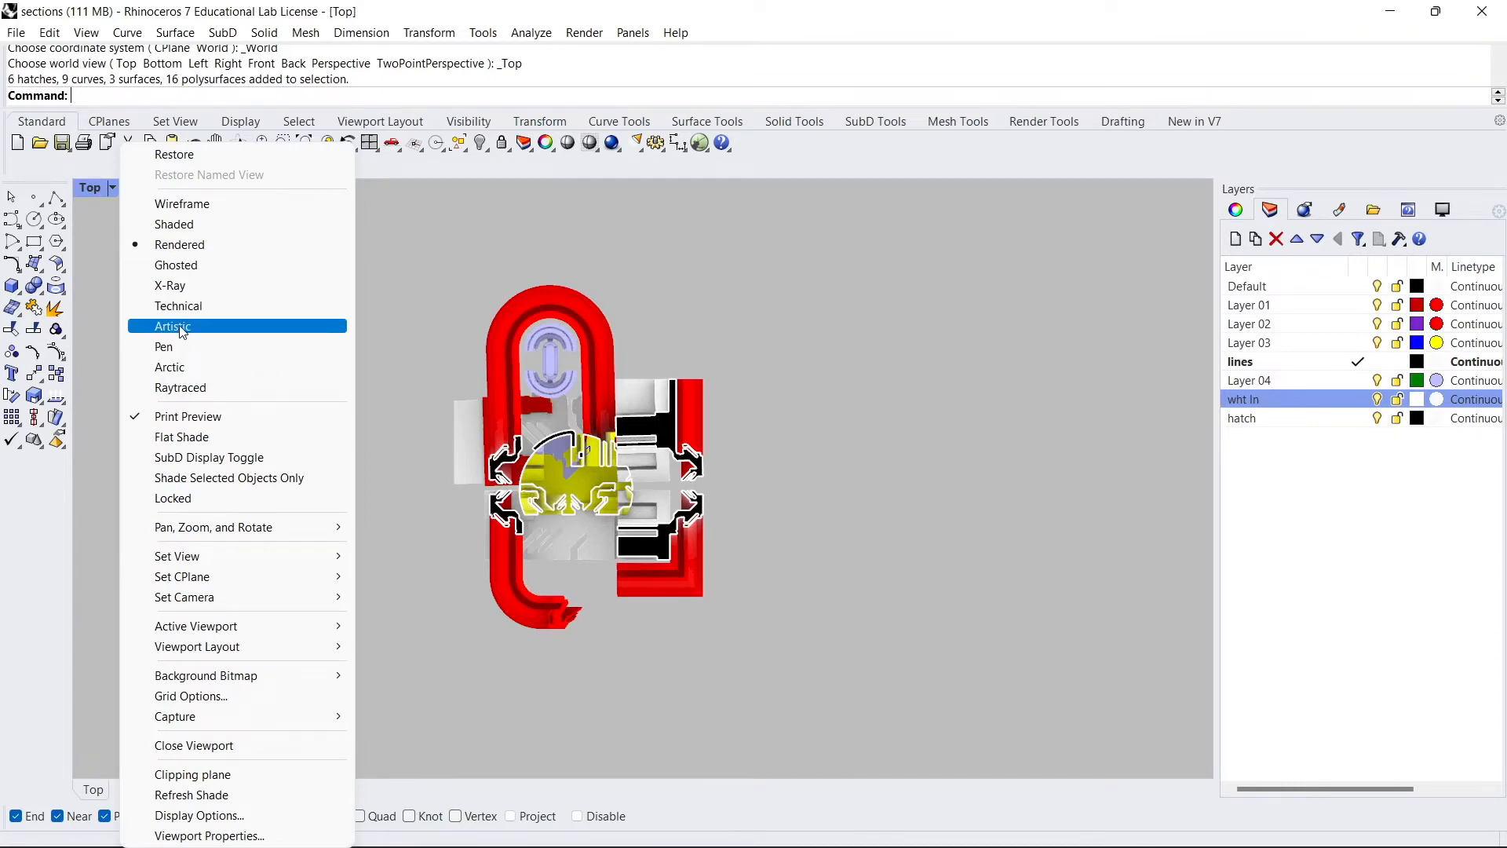
click(170, 368)
- Capture the Top view to the clipboard at 3200 x 2400 resolution
scroll(585, 416, up, 5)
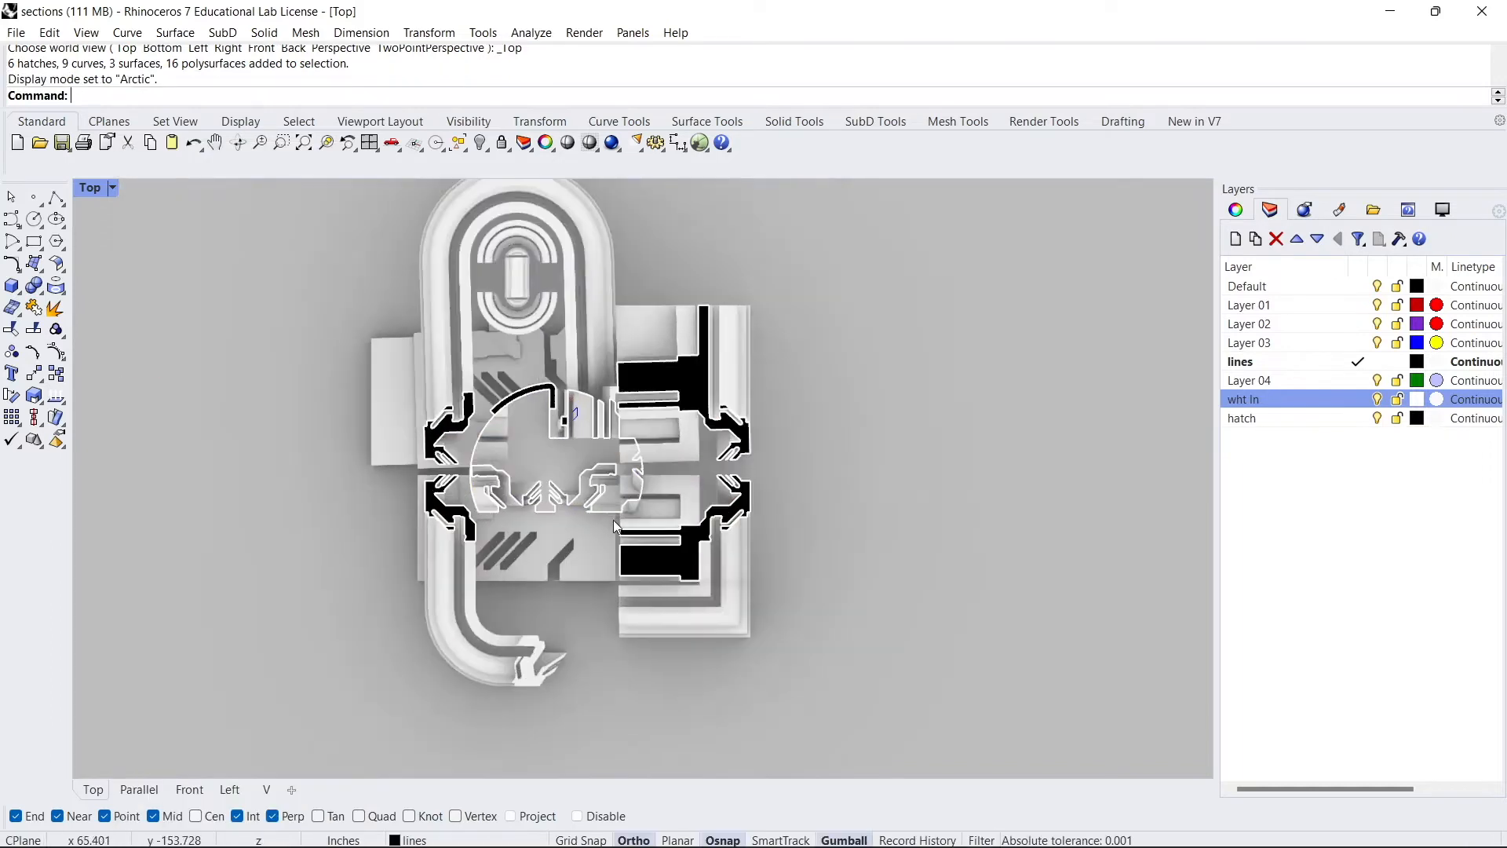
right_drag(538, 356, 607, 401)
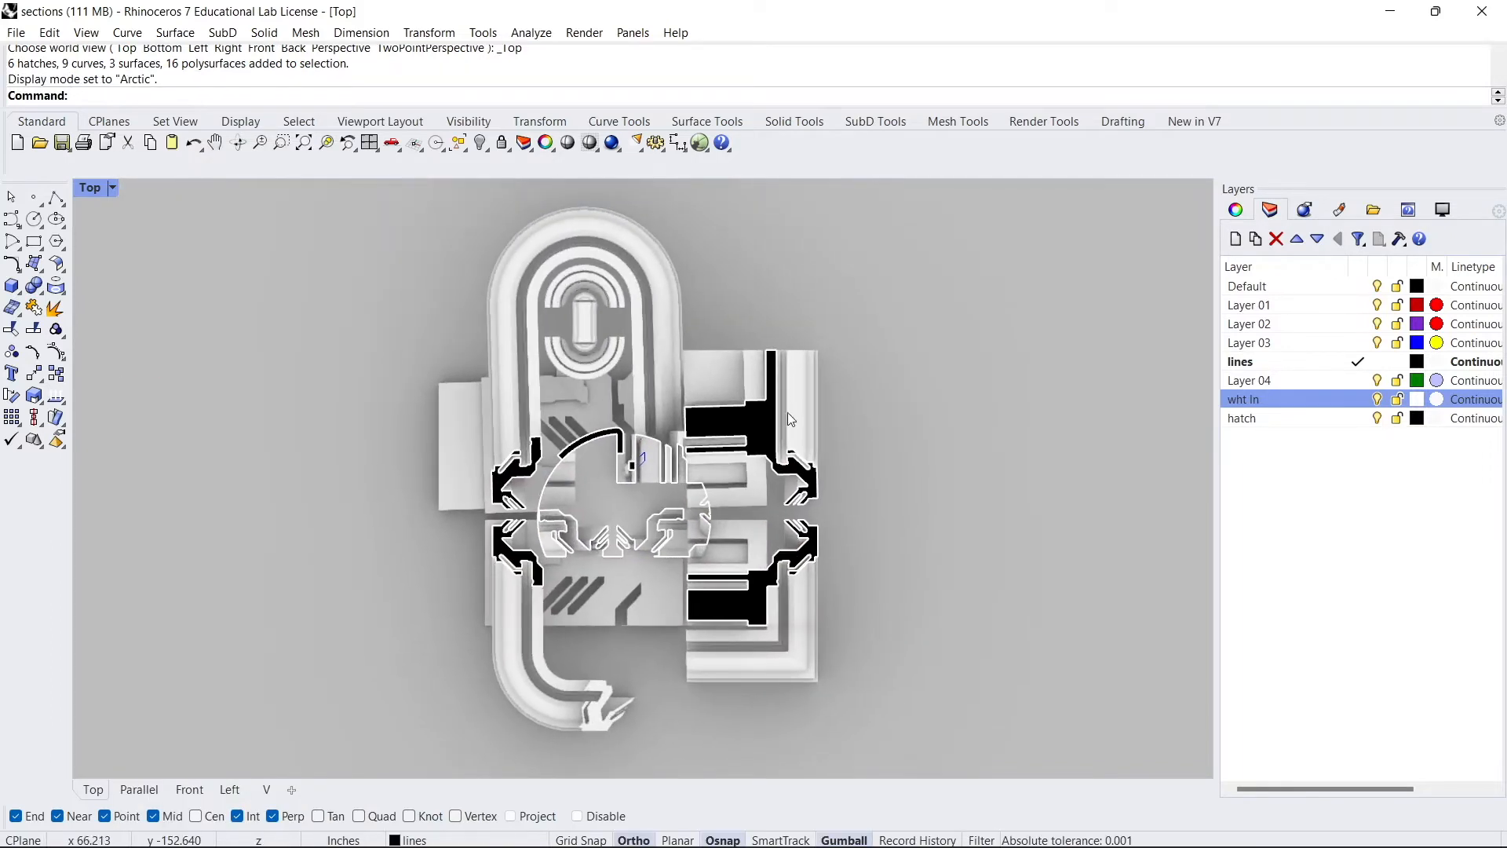
mouse_move(484, 468)
right_down()
mouse_move(490, 426)
mouse_move(491, 445)
right_up()
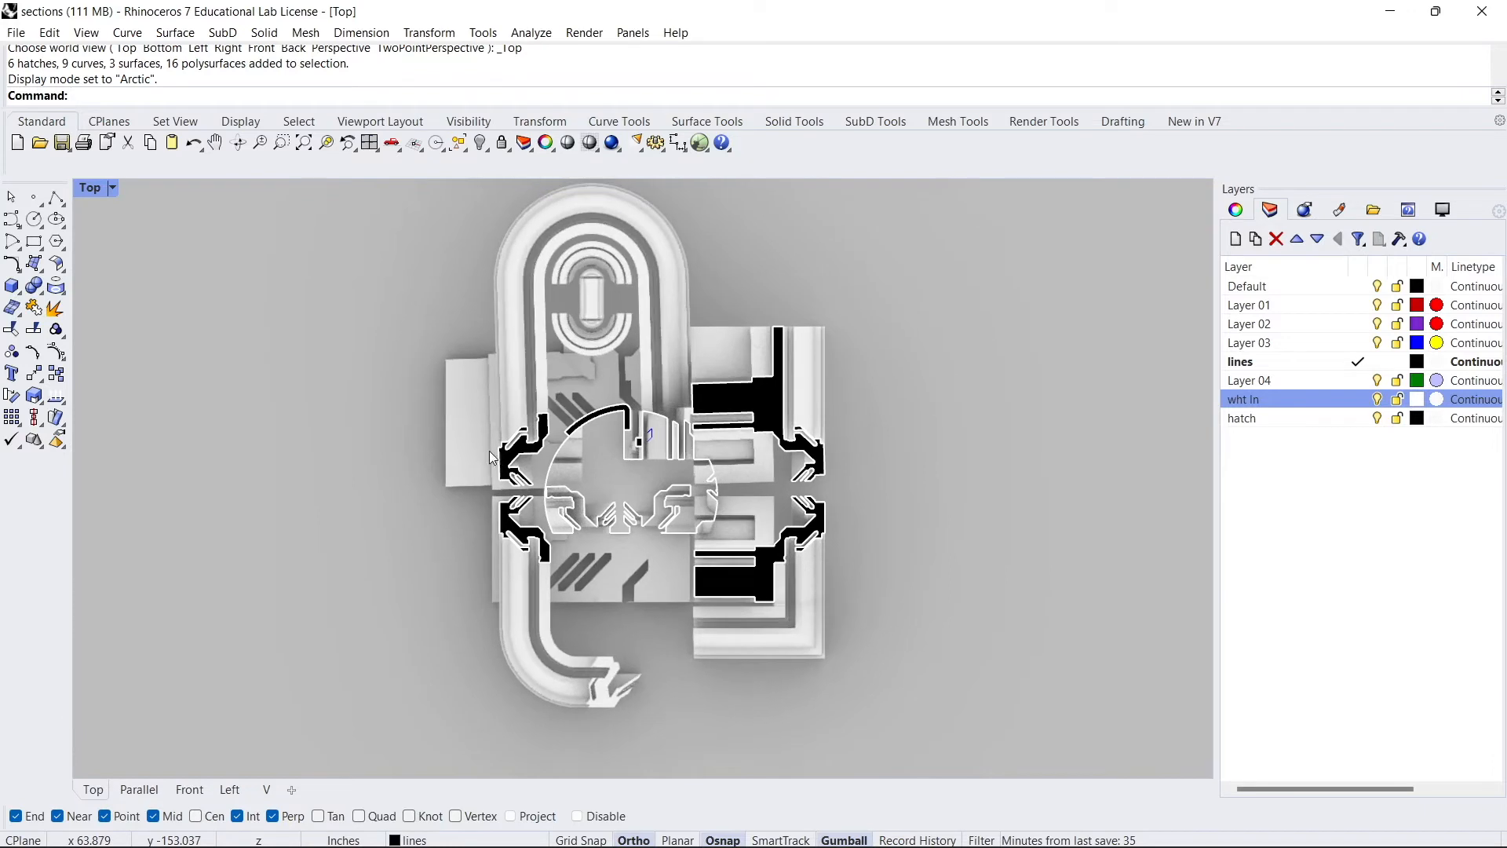
scroll(650, 431, down, 2)
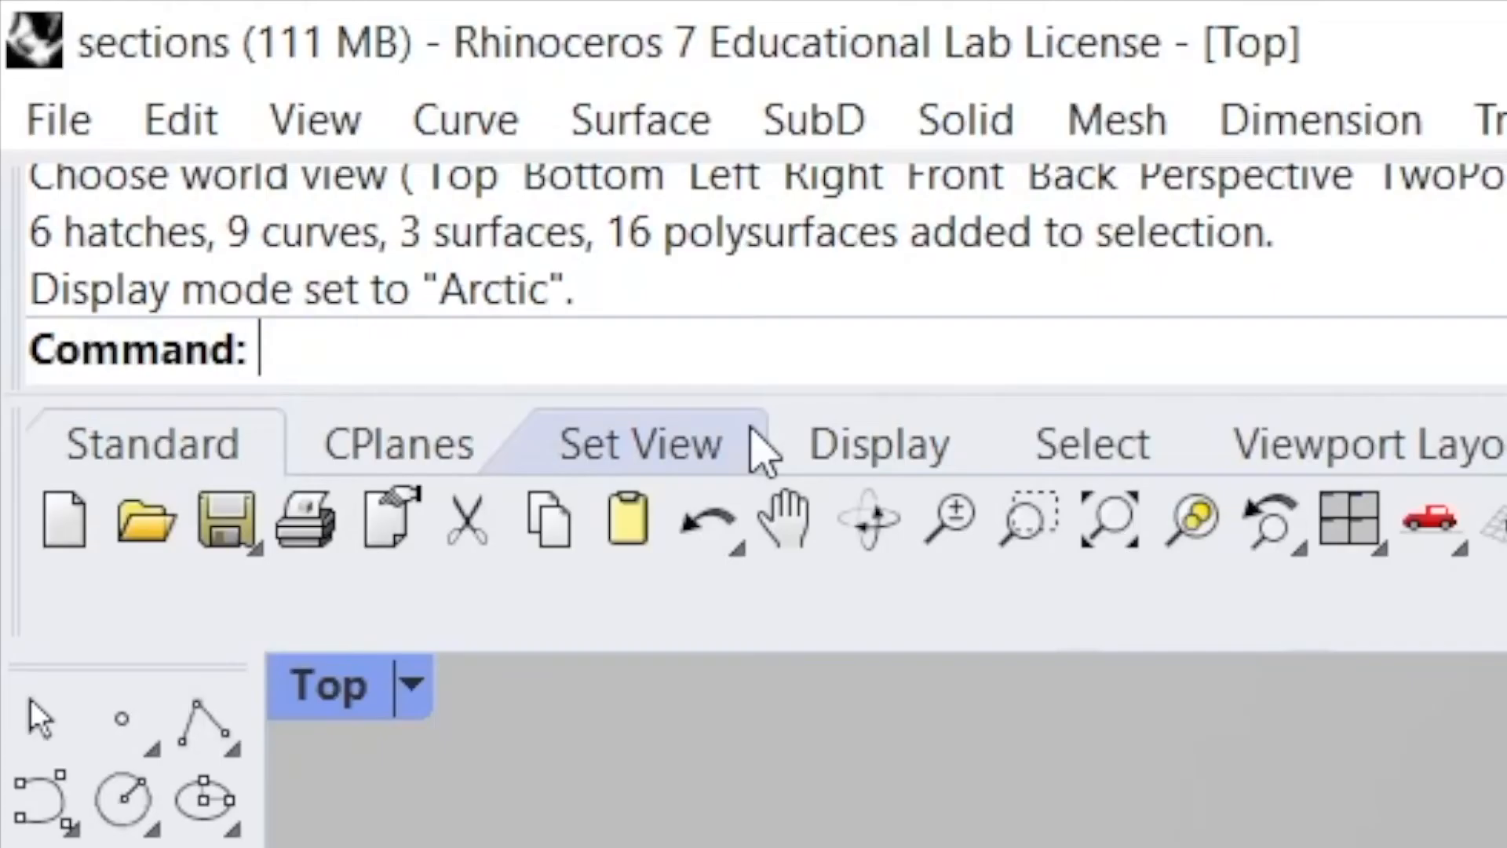
text(_ViewCaptureToClipboard)
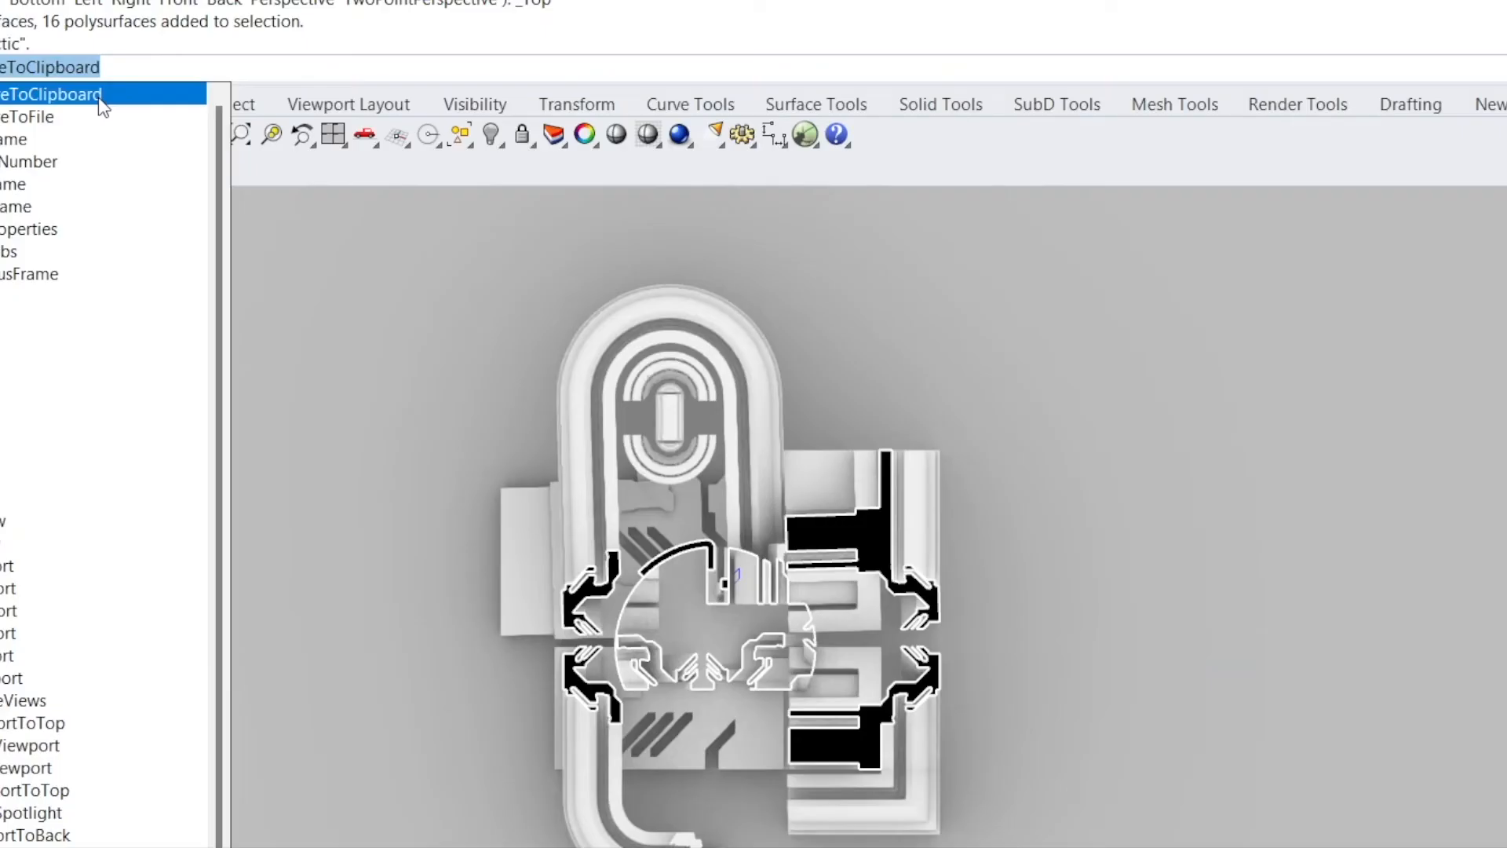
click(100, 95)
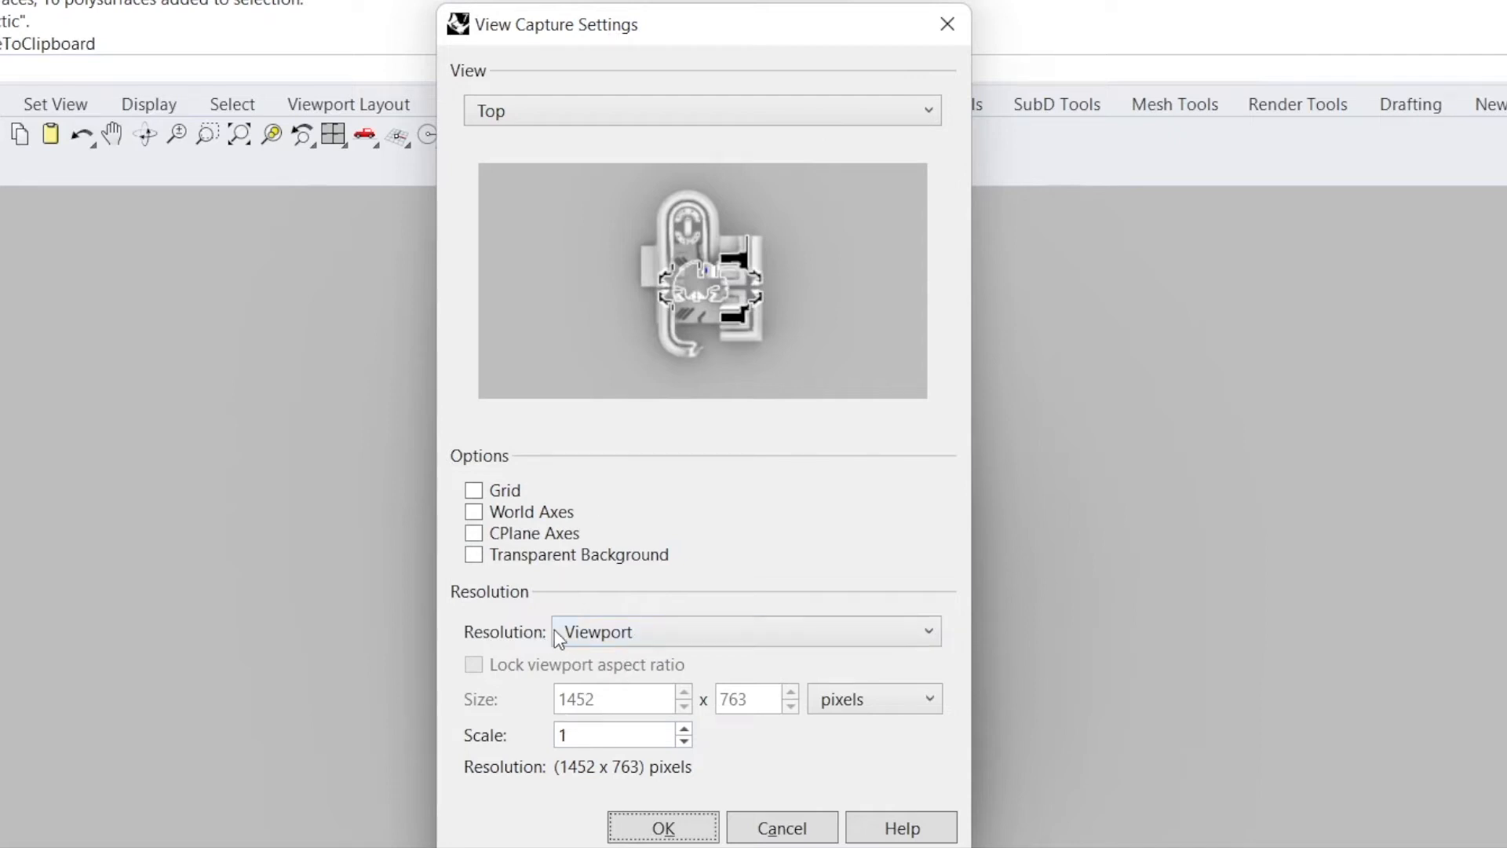
click(639, 632)
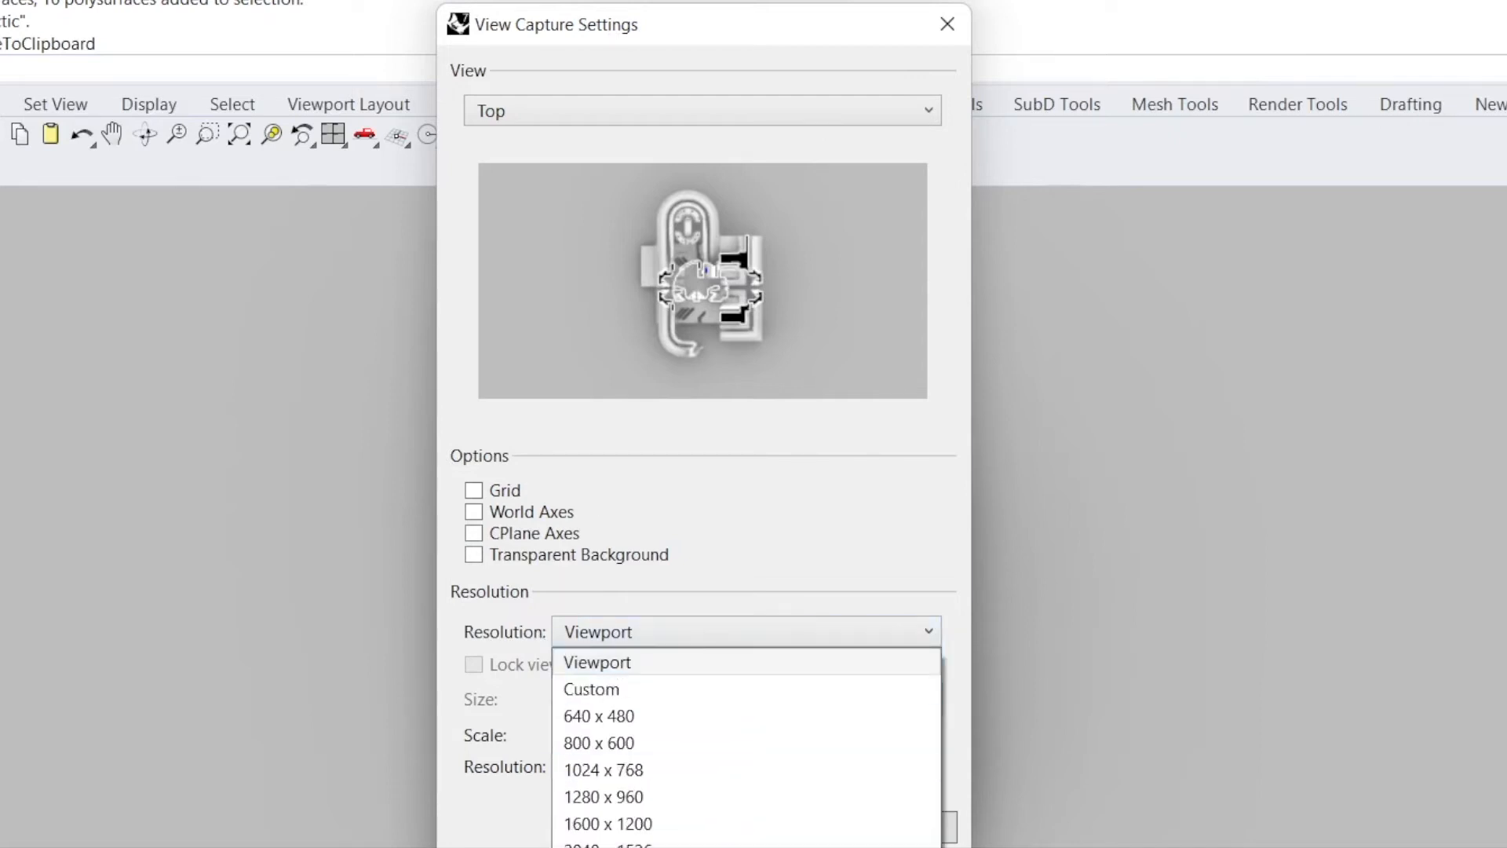
click(628, 847)
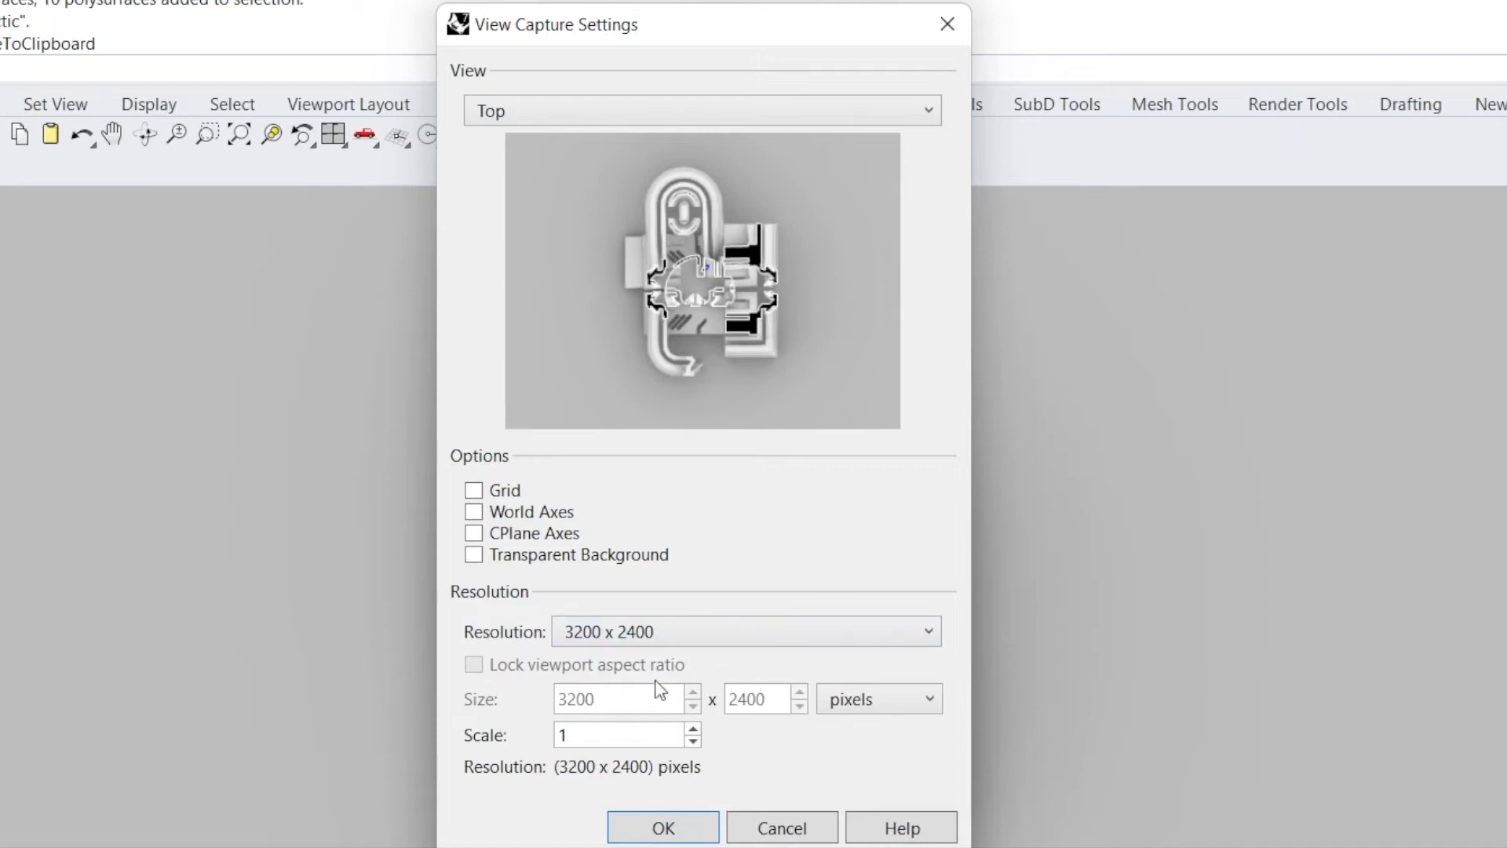
click(666, 829)
- Copy the model to a new location in the Parallel view
double_click(88, 191)
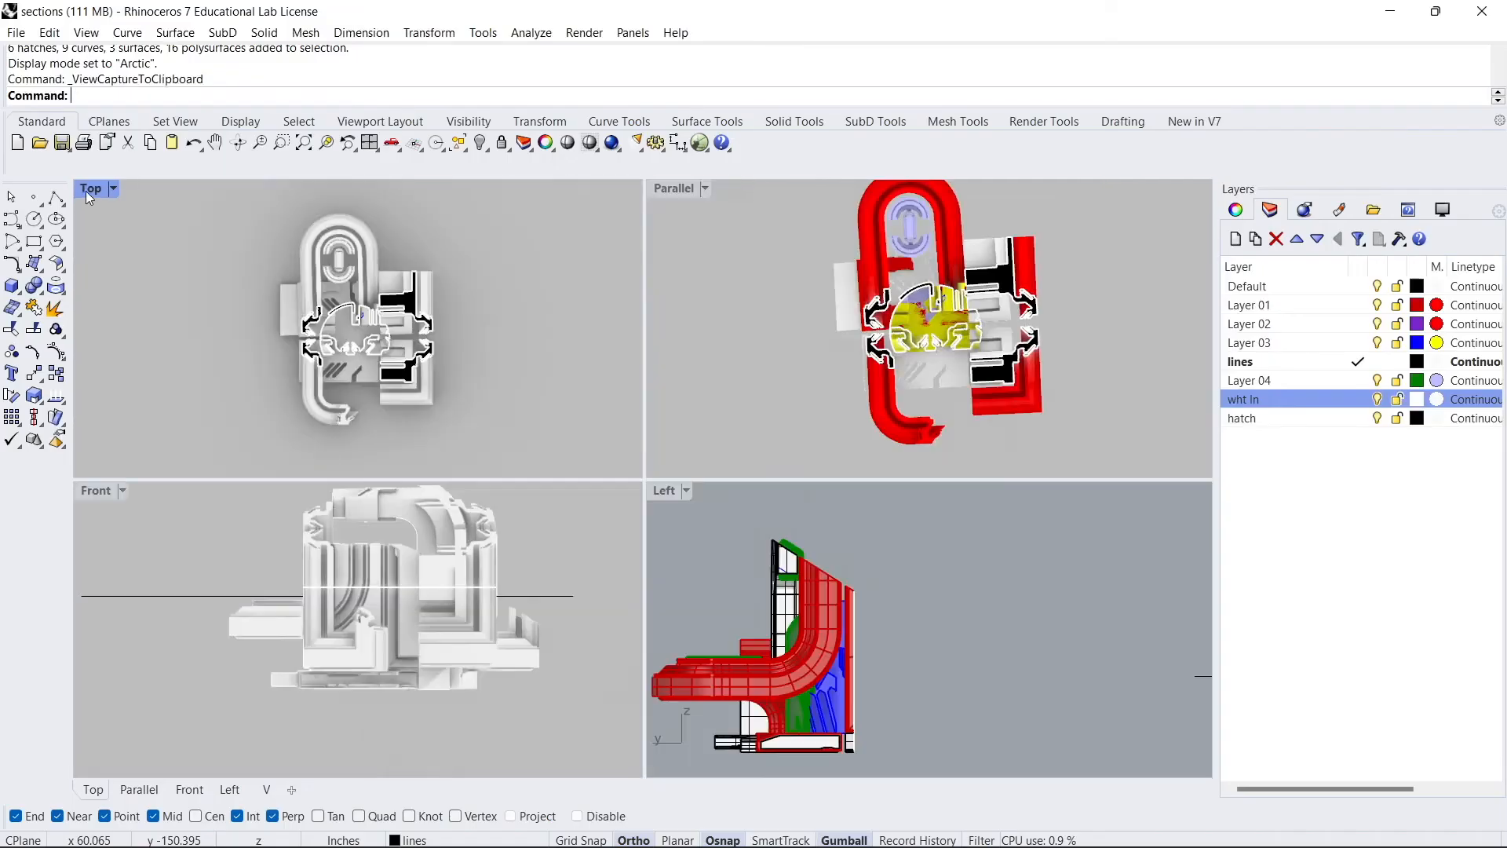
right_drag(702, 381, 866, 305)
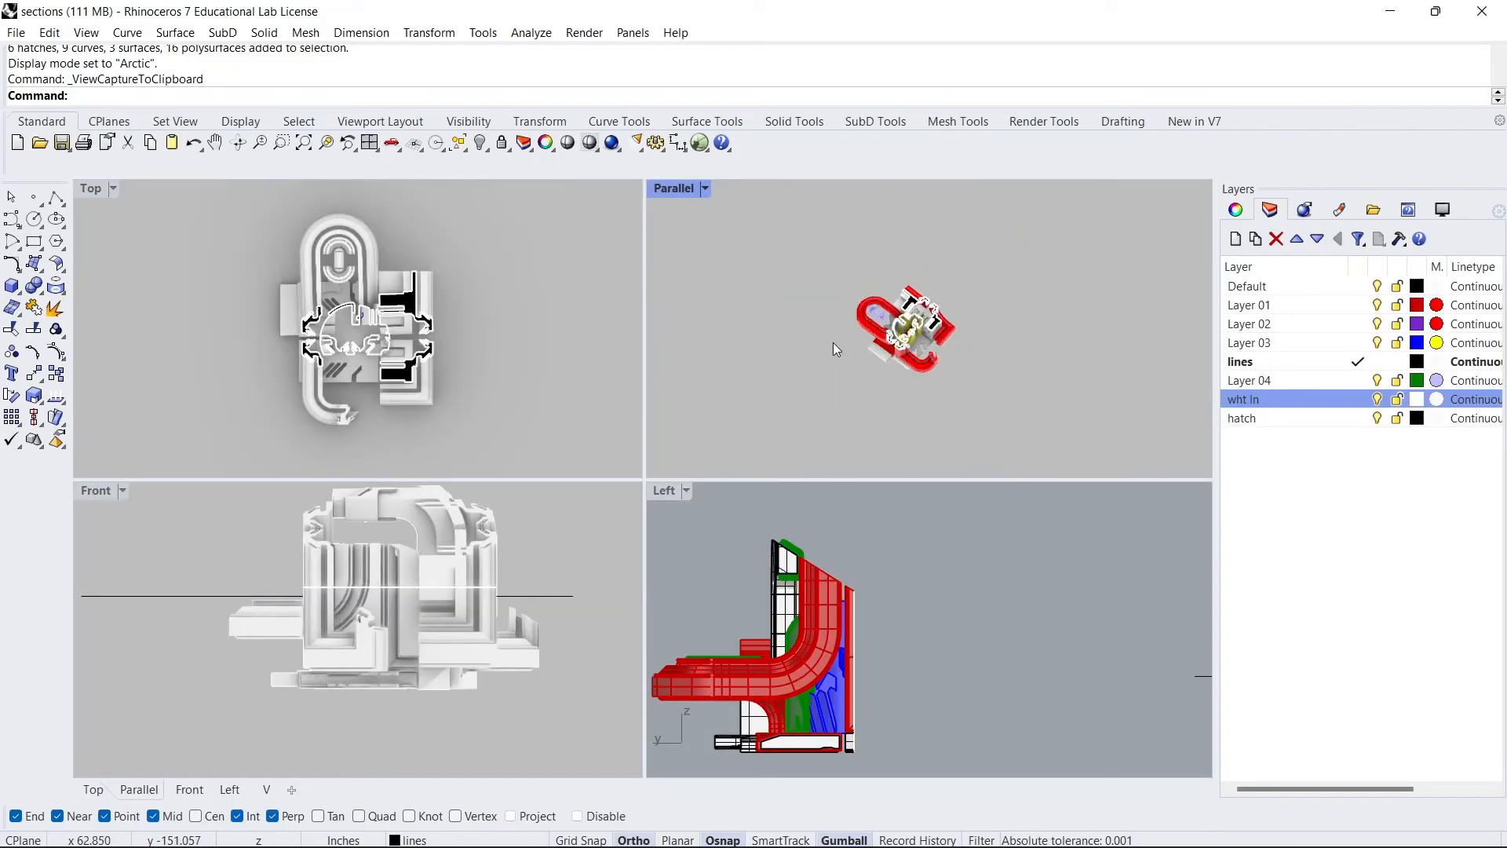
scroll(837, 349, down, 3)
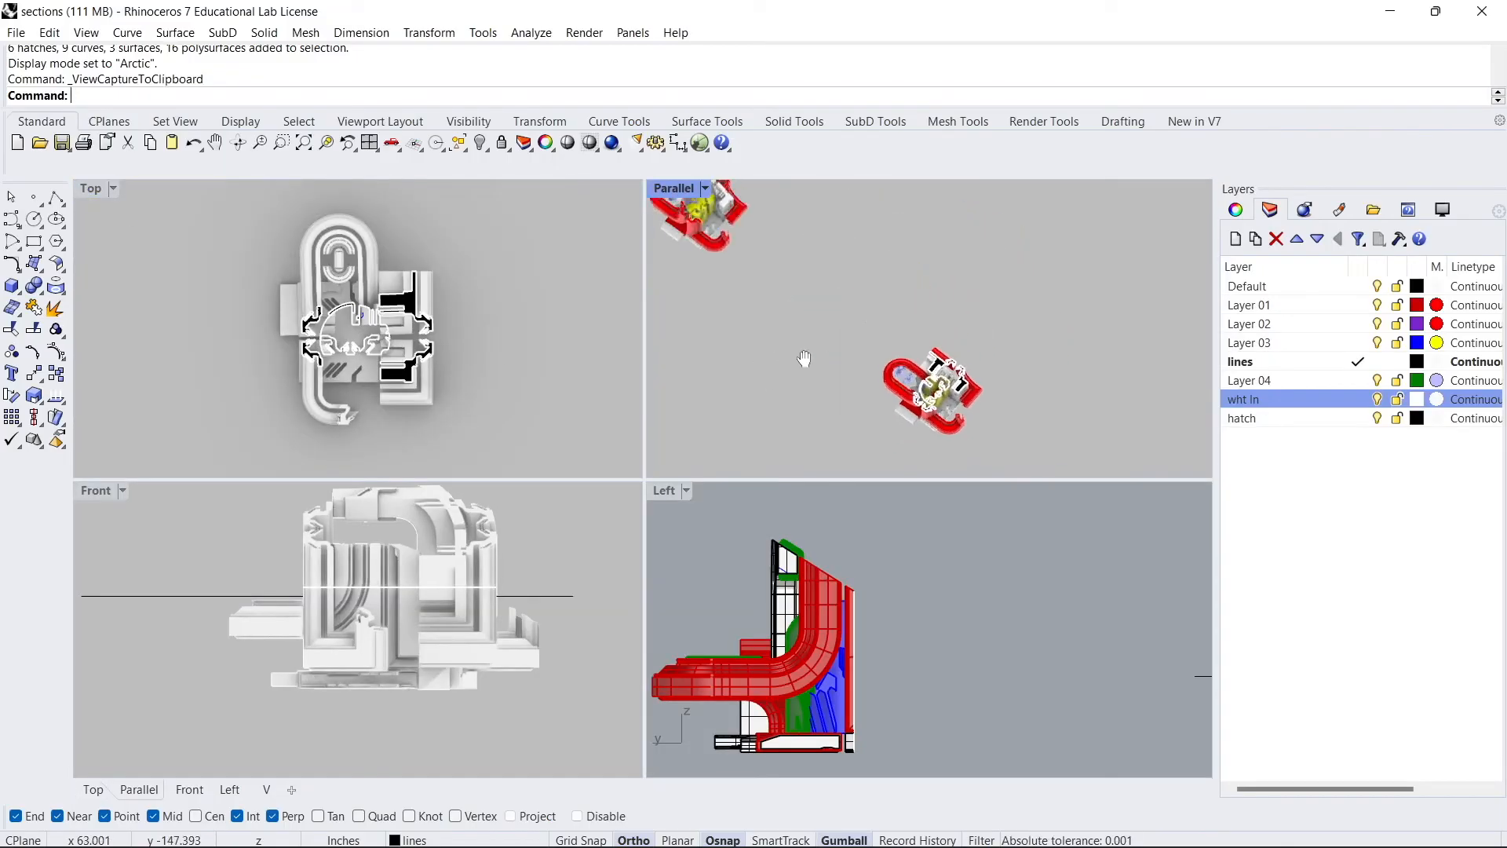
click(879, 383)
key(Return)
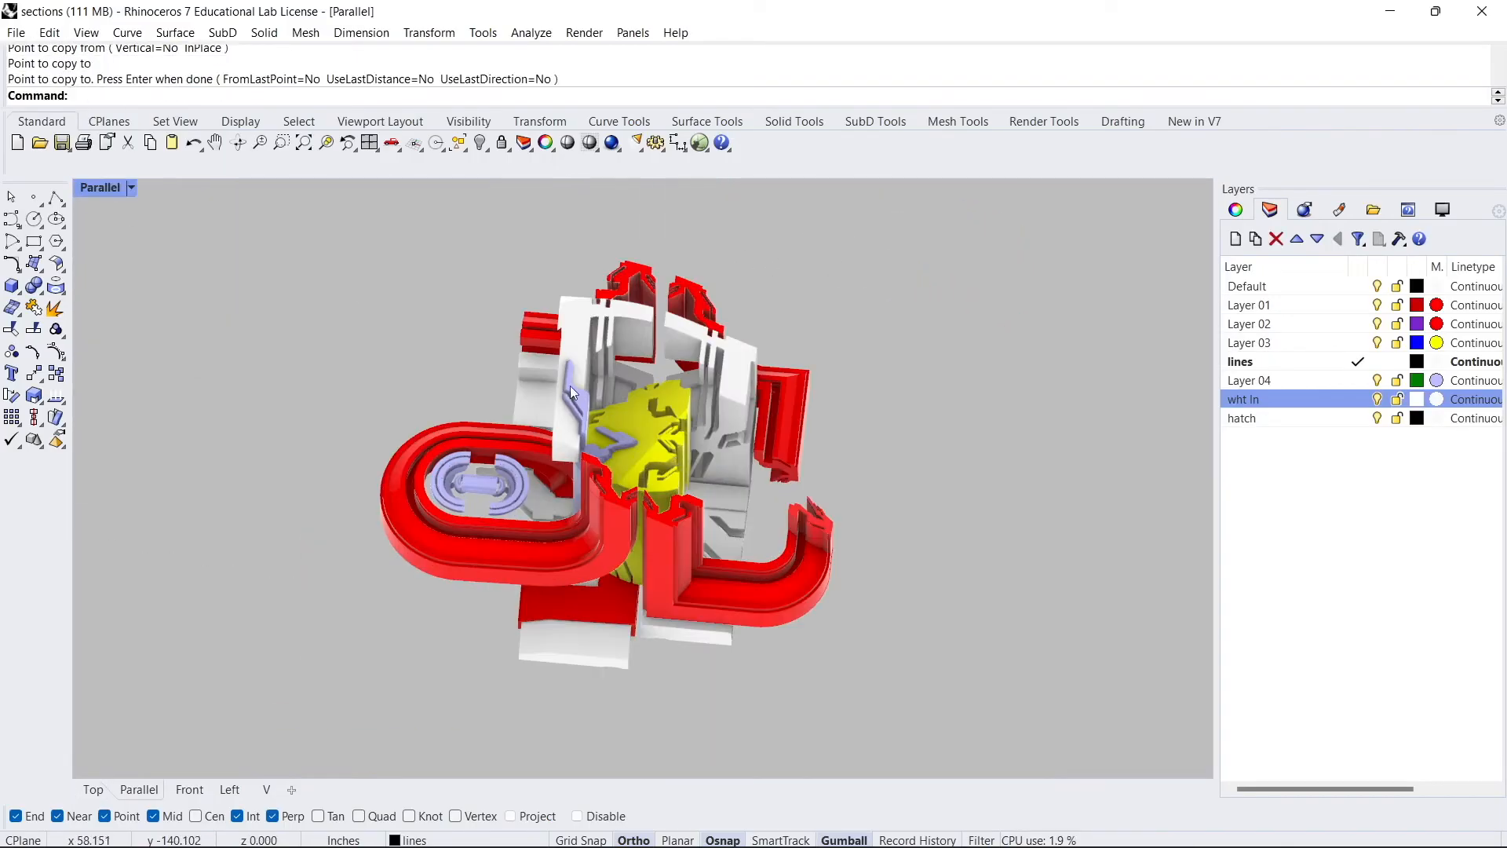
- Draw a straight polyline across the model as a new section cutting line
click(68, 199)
click(682, 709)
click(727, 344)
key(Return)
- Extrude the cutting line into a vertical plane surface with ExtrudeCrv
text(Ext)
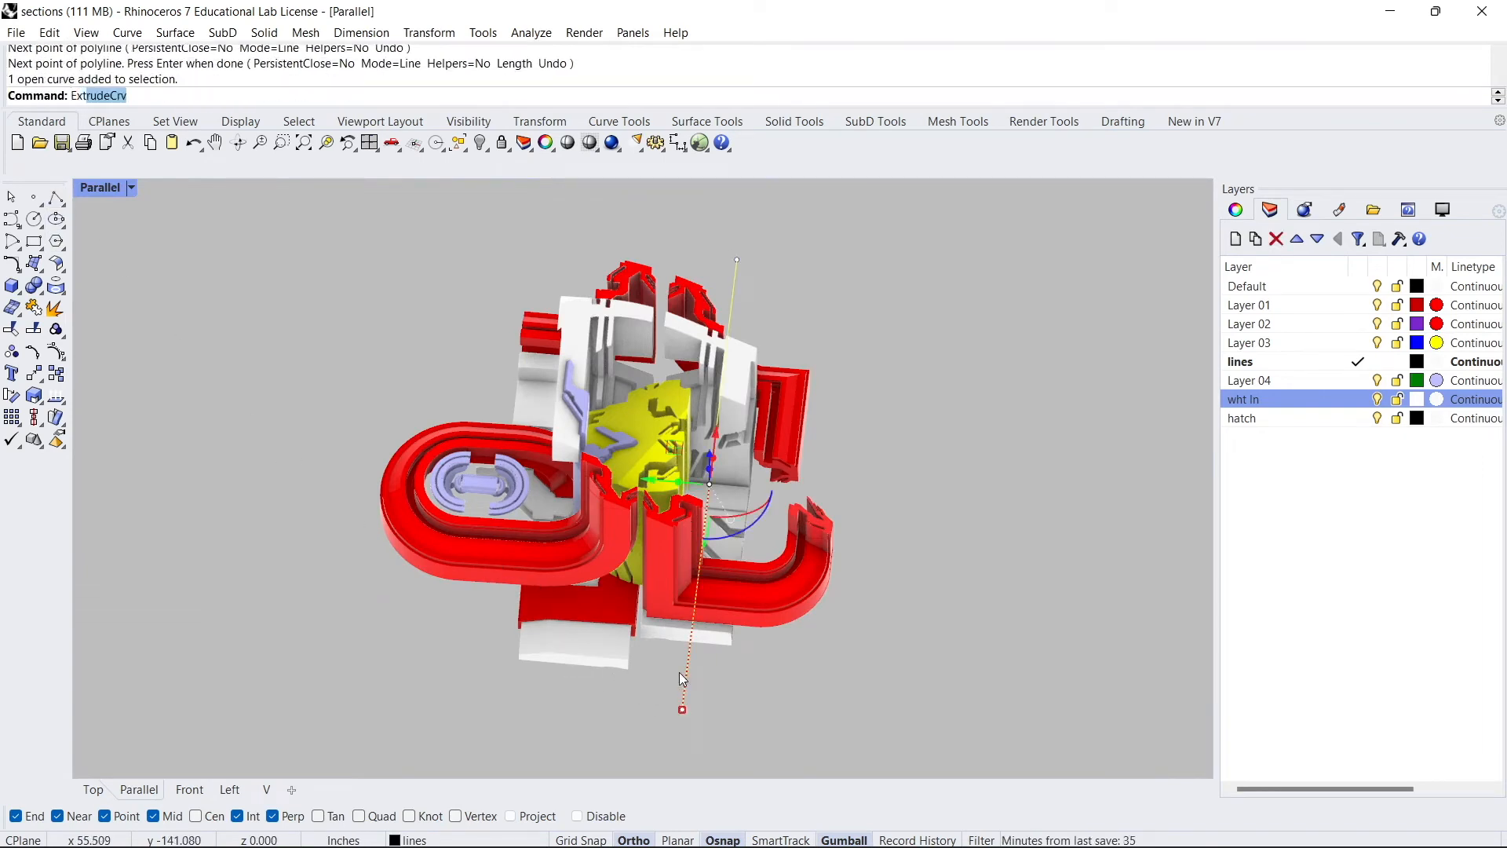
text(r)
key(Return)
right_drag(559, 330, 491, 290)
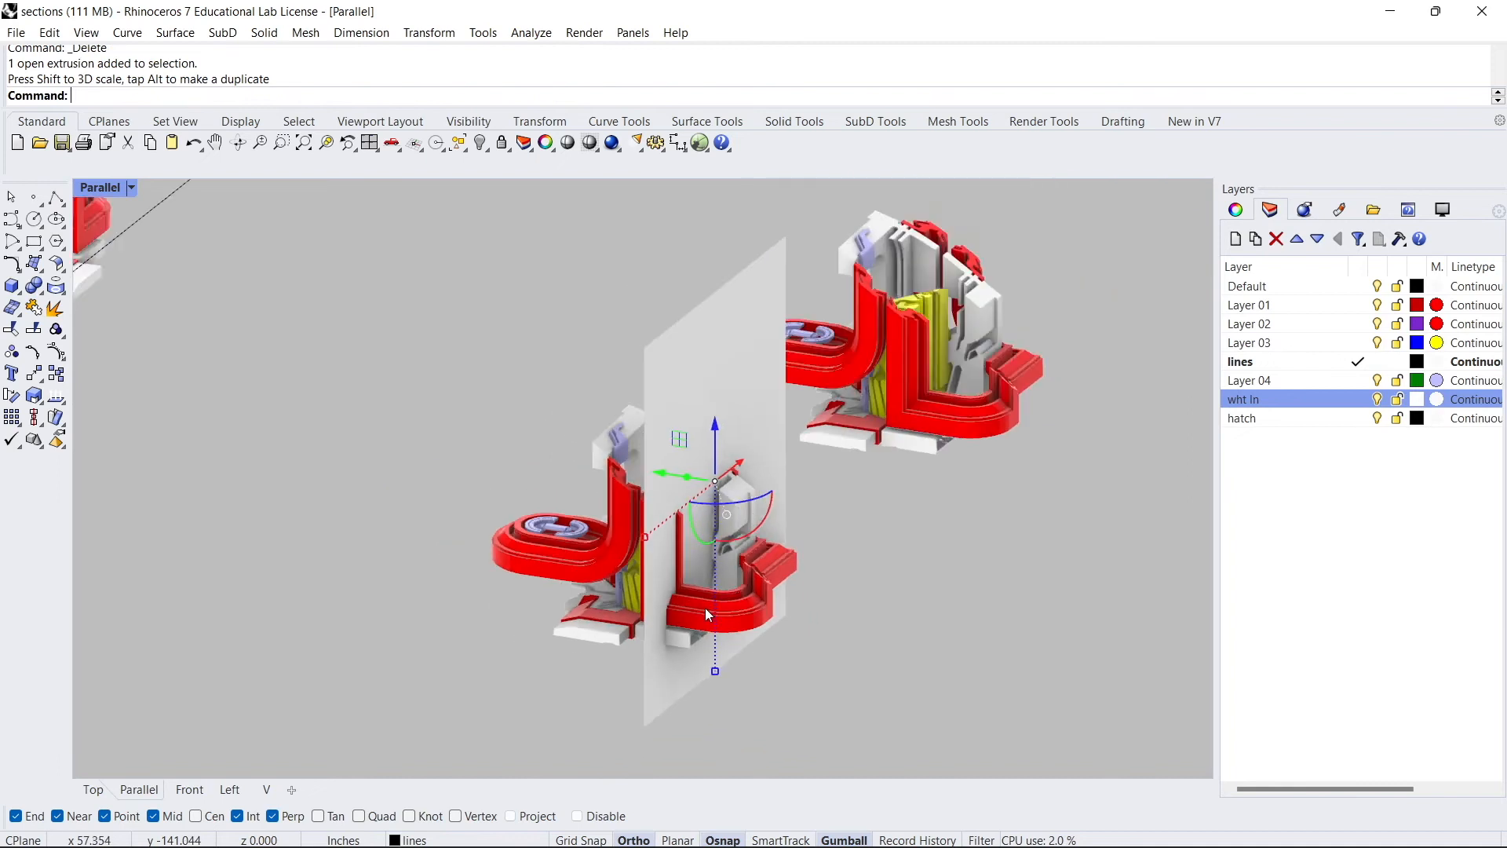
mouse_move(709, 615)
right_down()
mouse_move(691, 605)
mouse_move(720, 602)
mouse_move(699, 591)
mouse_move(658, 591)
mouse_move(675, 598)
mouse_move(659, 620)
mouse_move(691, 616)
right_up()
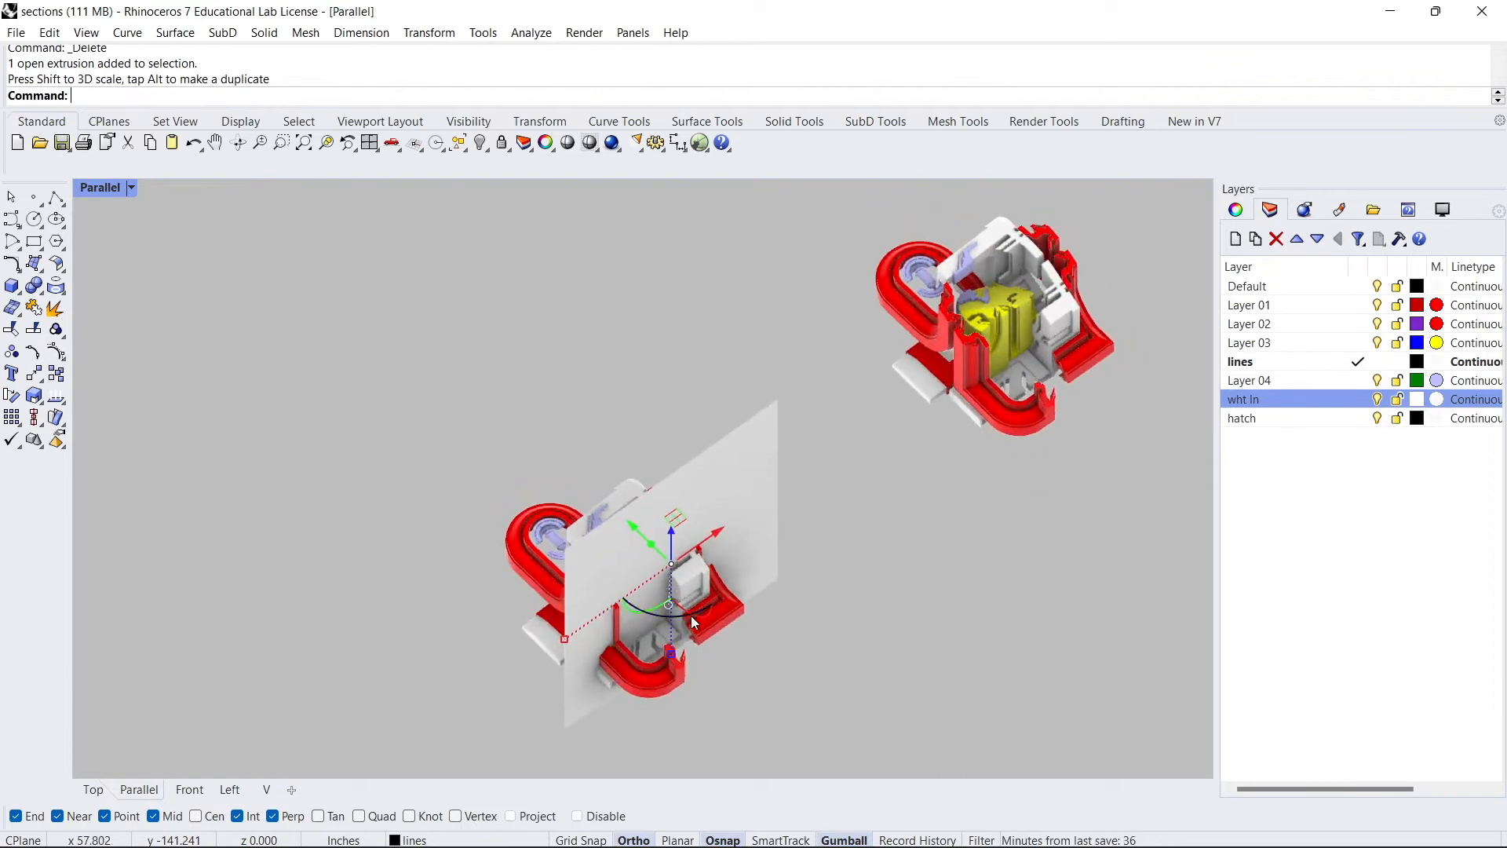
- Stretch the cutting plane surface with the gumball so it spans the whole model
scroll(691, 616, up, 5)
mouse_move(705, 528)
right_down()
mouse_move(684, 574)
mouse_move(637, 573)
mouse_move(611, 603)
mouse_move(702, 542)
right_up()
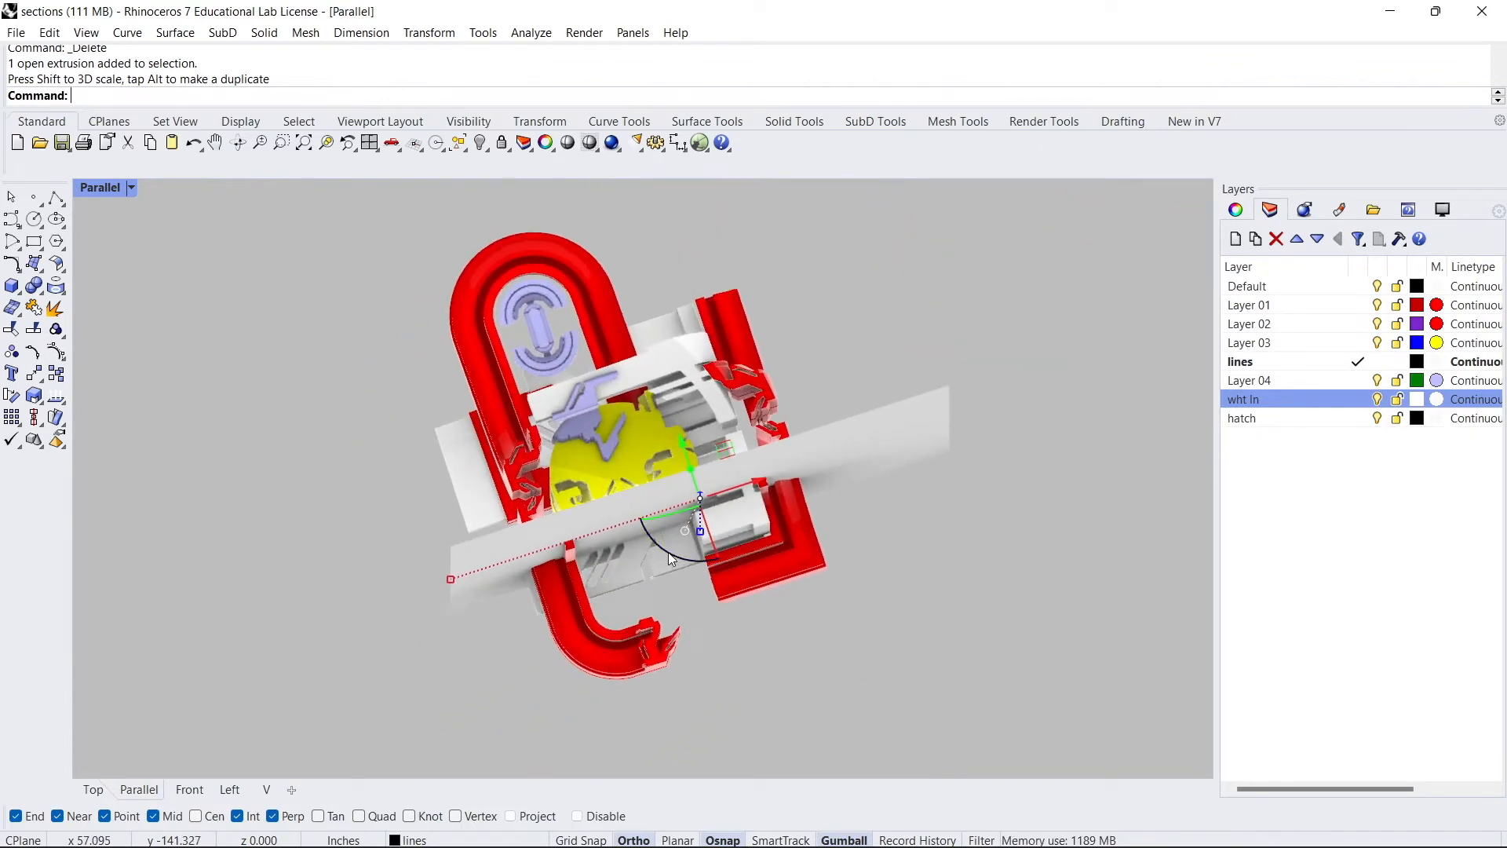
drag(666, 552, 647, 465)
right_drag(647, 465, 727, 419)
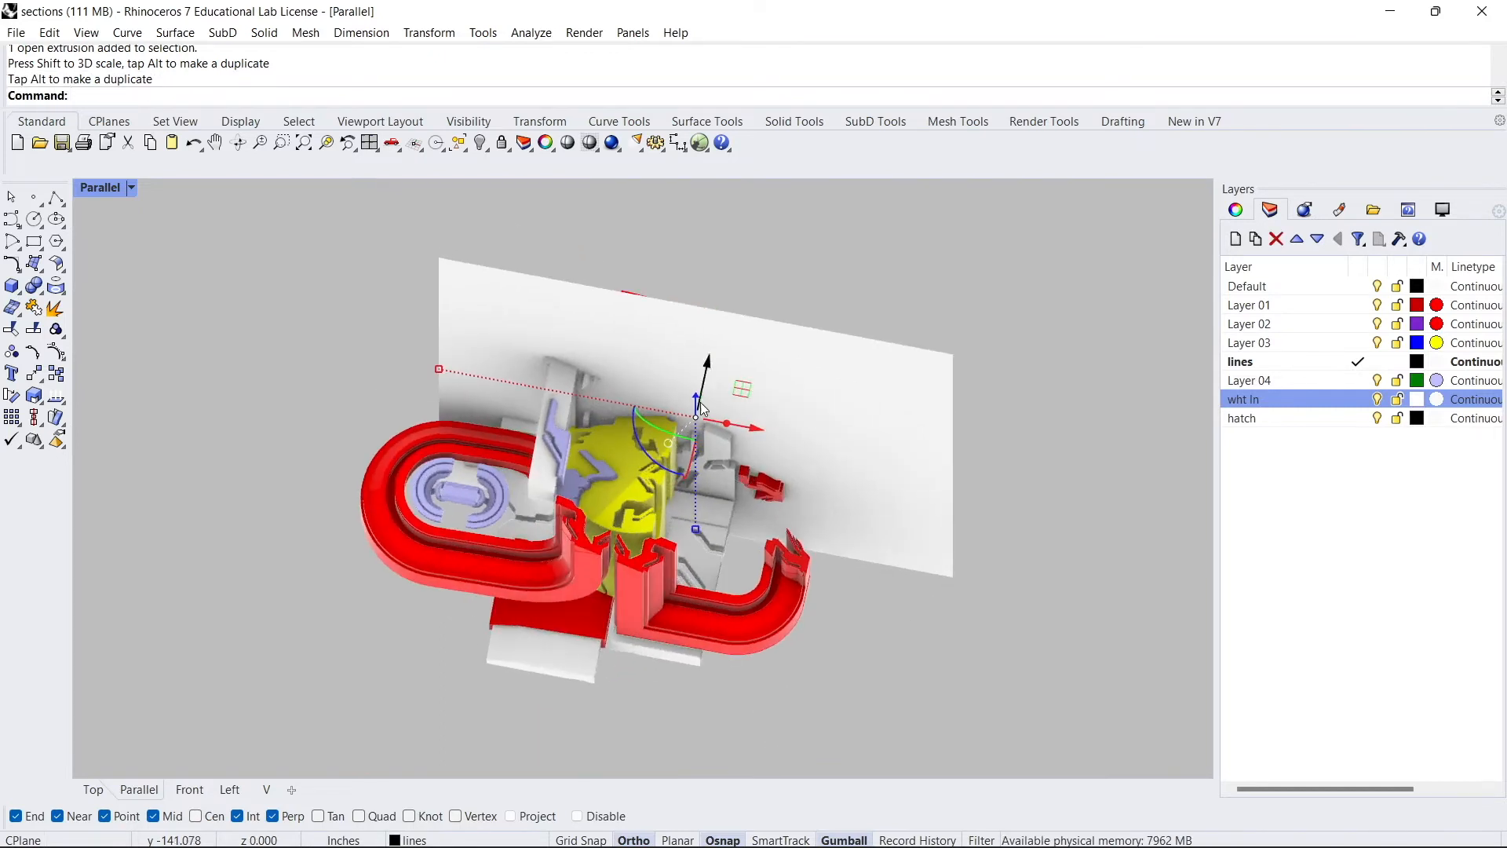
click(428, 368)
click(479, 372)
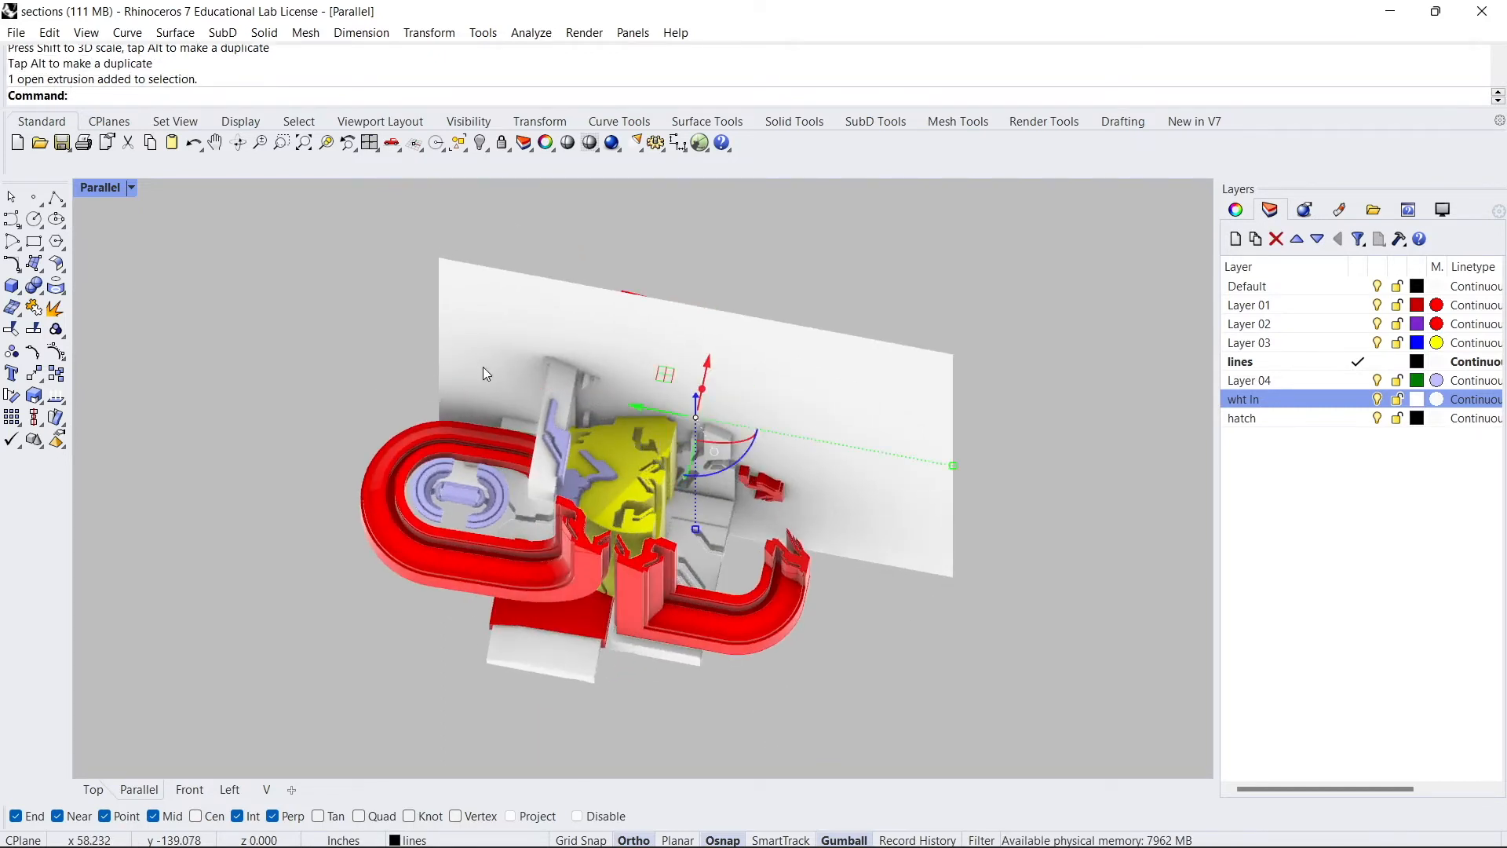
drag(946, 472, 936, 440)
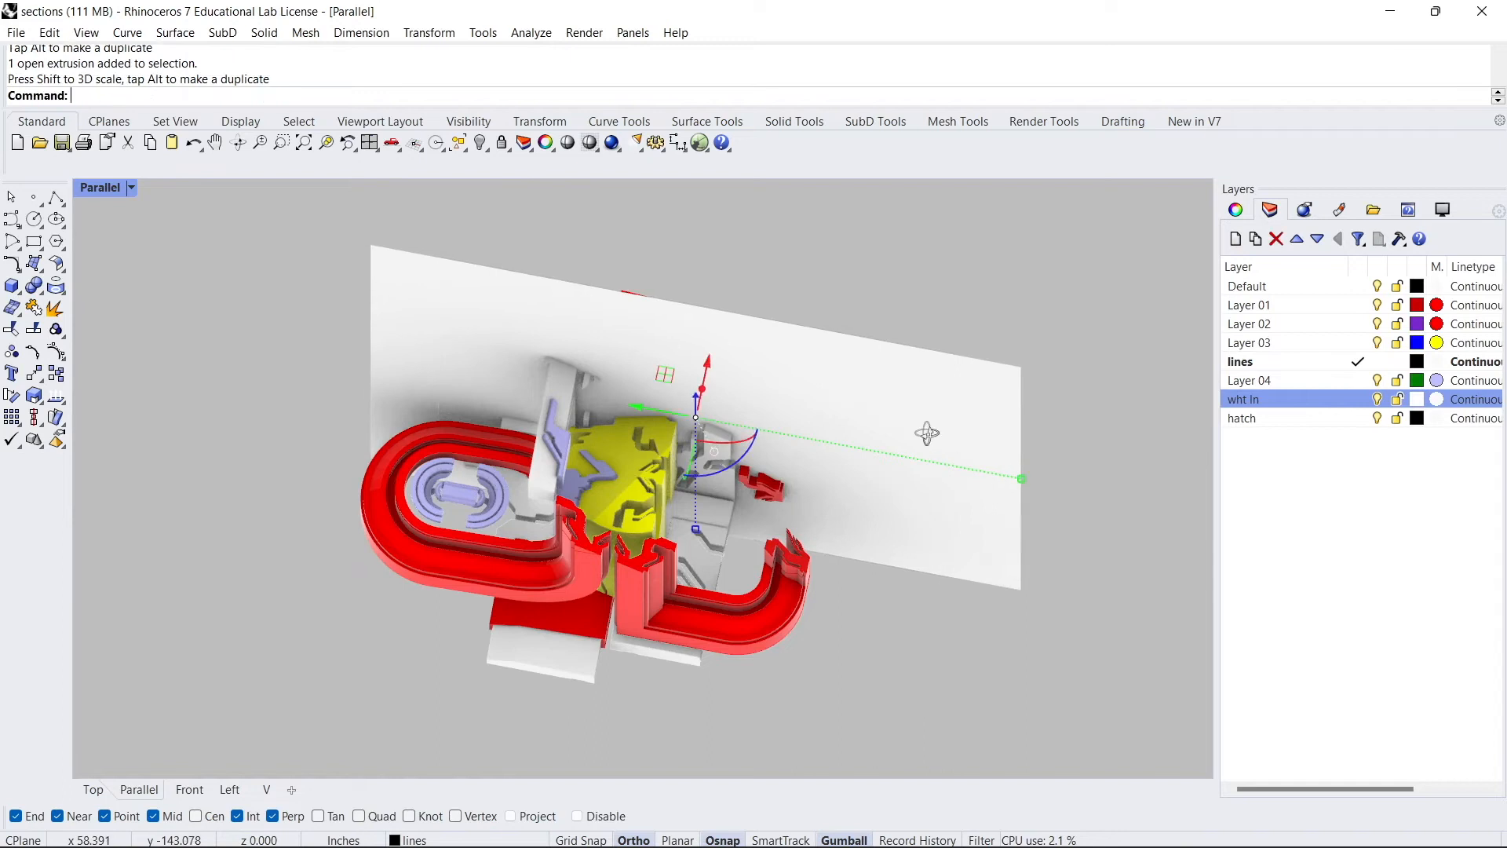
right_drag(935, 440, 773, 416)
drag(750, 416, 645, 454)
mouse_move(645, 455)
right_down()
mouse_move(718, 433)
mouse_move(664, 456)
right_up()
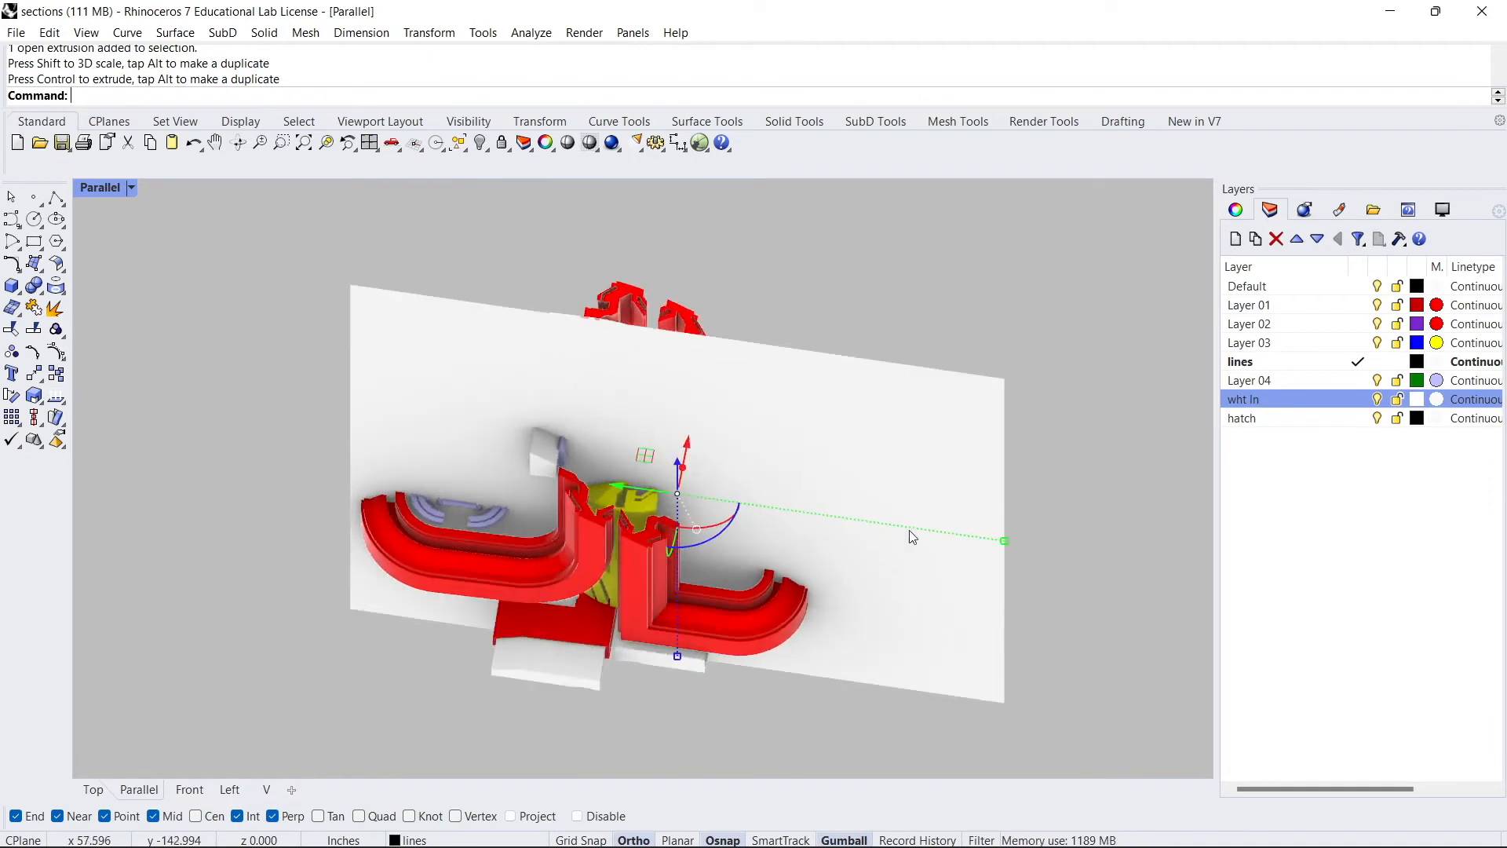
drag(619, 484, 576, 474)
scroll(558, 475, down, 8)
right_drag(667, 507, 770, 589)
drag(785, 616, 704, 492)
mouse_move(704, 491)
right_down()
mouse_move(693, 535)
mouse_move(687, 511)
right_up()
text(trim)
key(Return)
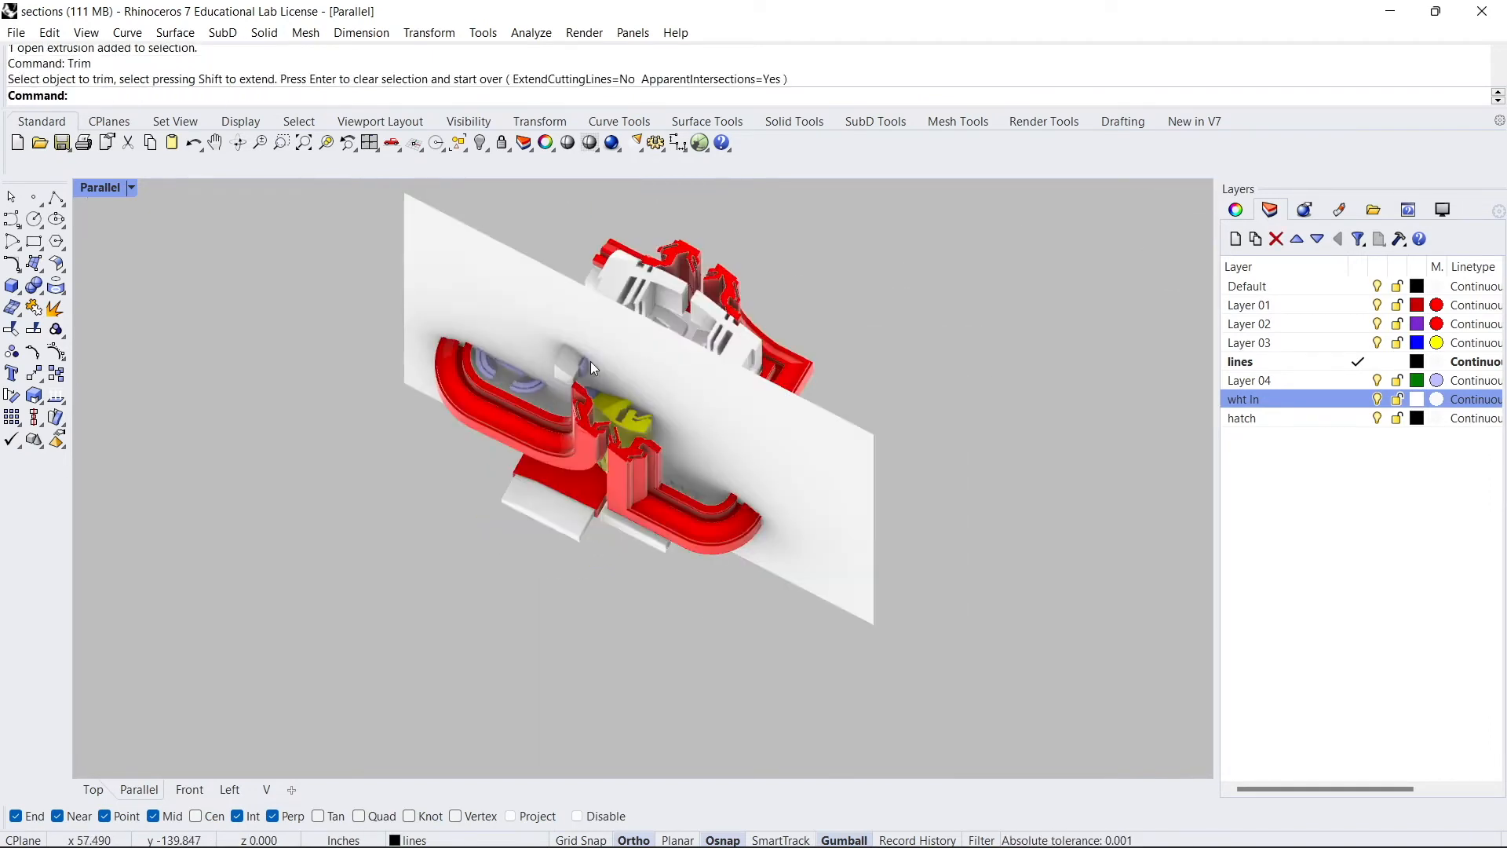
- Select the whole model and cut section curves along the cutting plane's edge with the Section command
right_drag(541, 410, 701, 509)
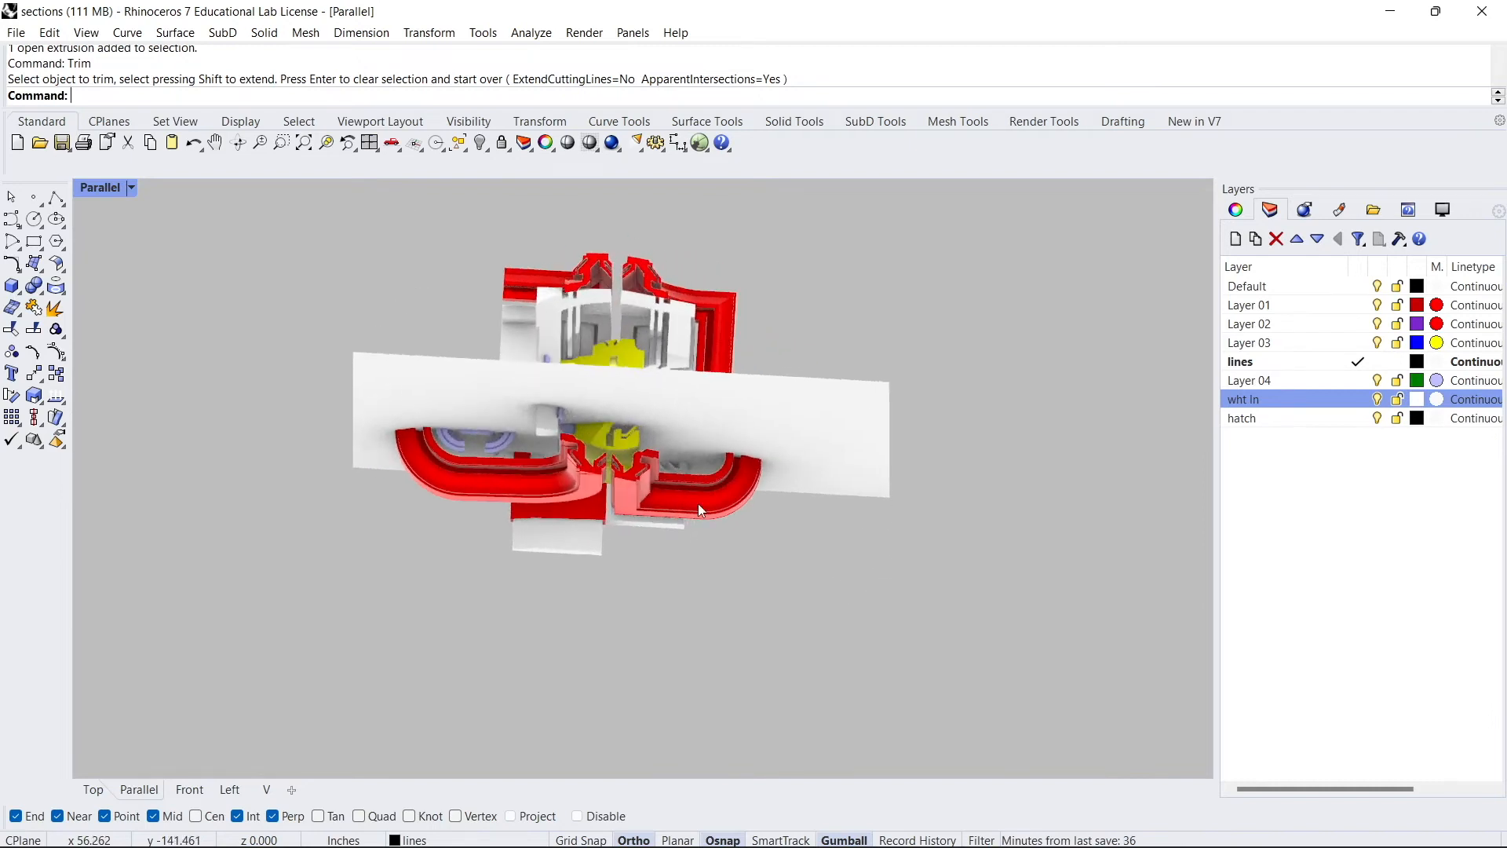
drag(816, 554, 416, 245)
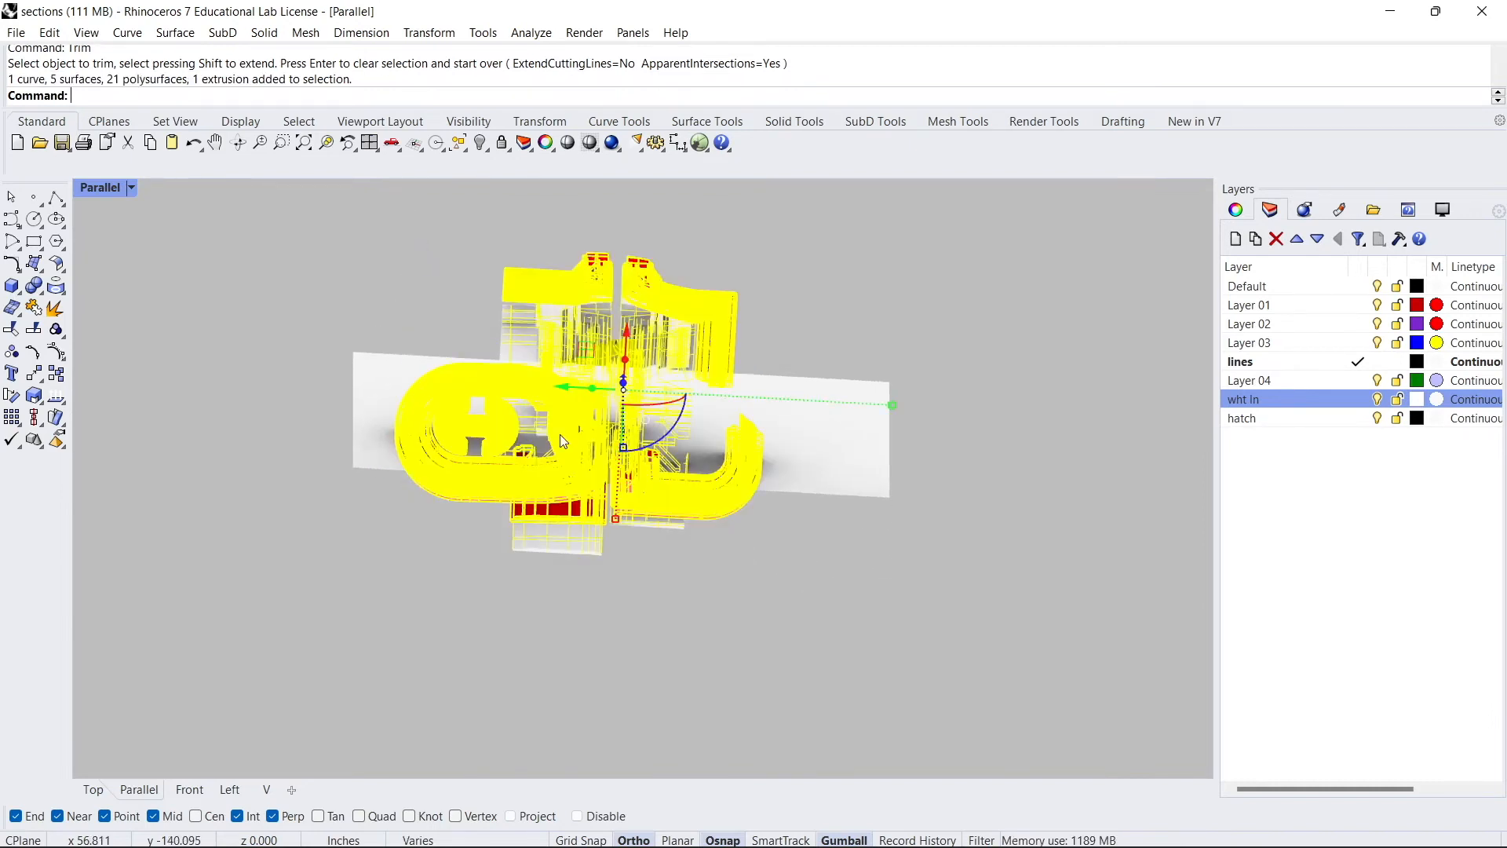
right_drag(528, 432, 756, 564)
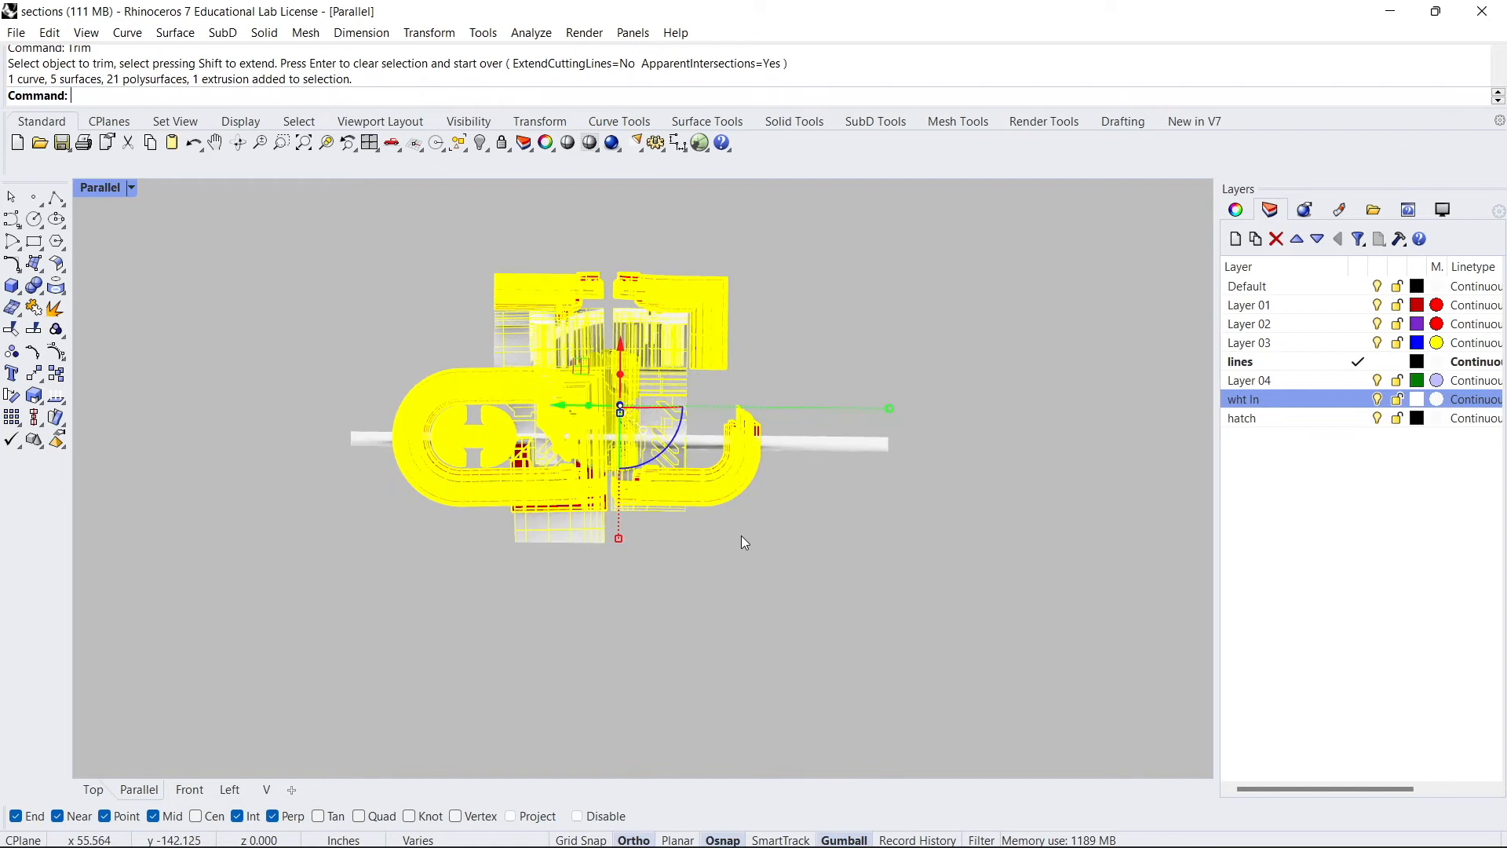
key(Return)
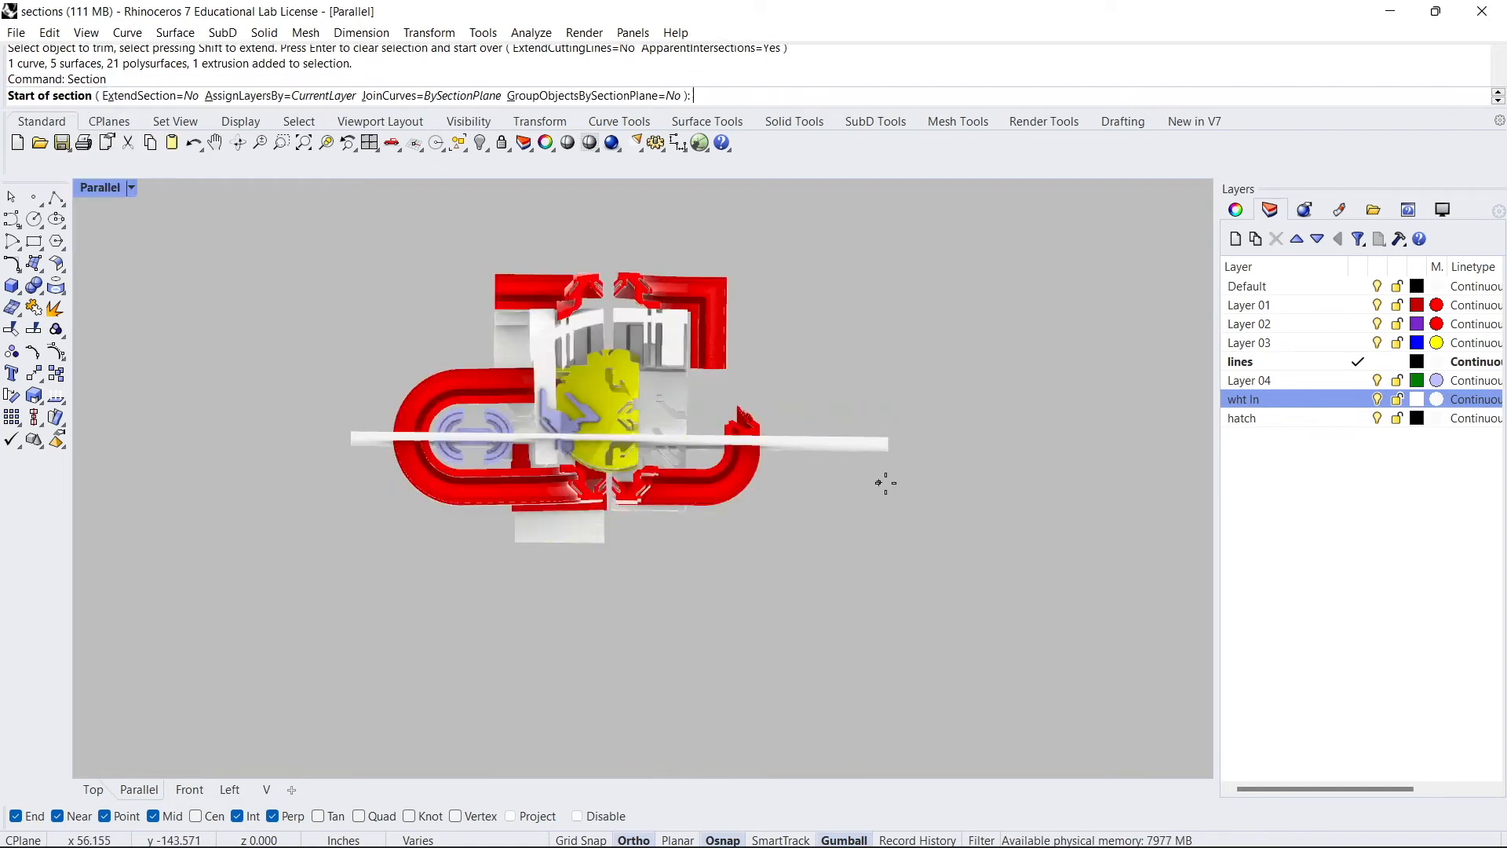
click(888, 437)
click(352, 433)
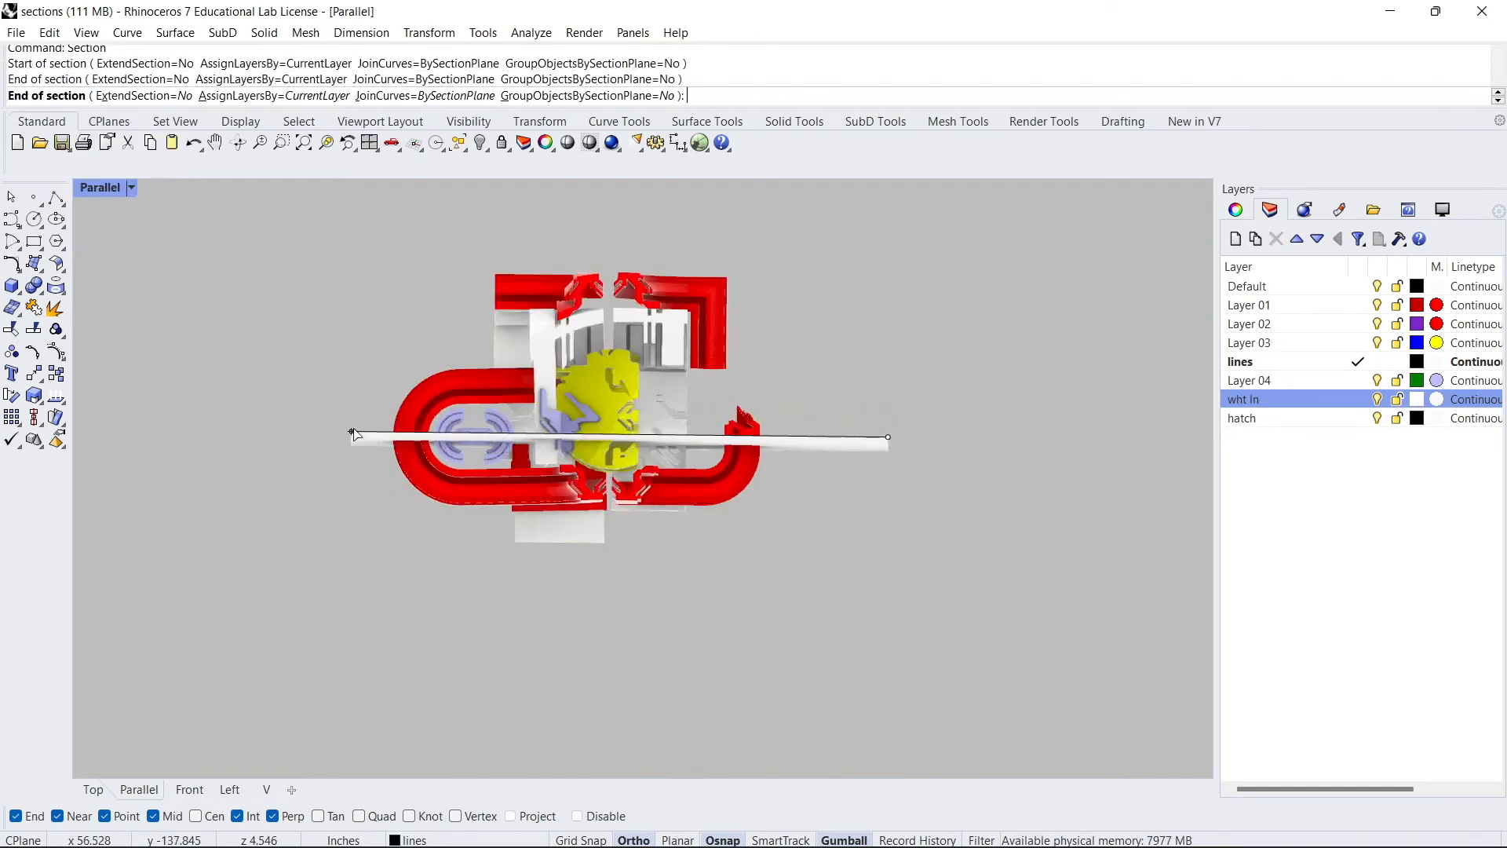
right_drag(536, 488, 499, 435)
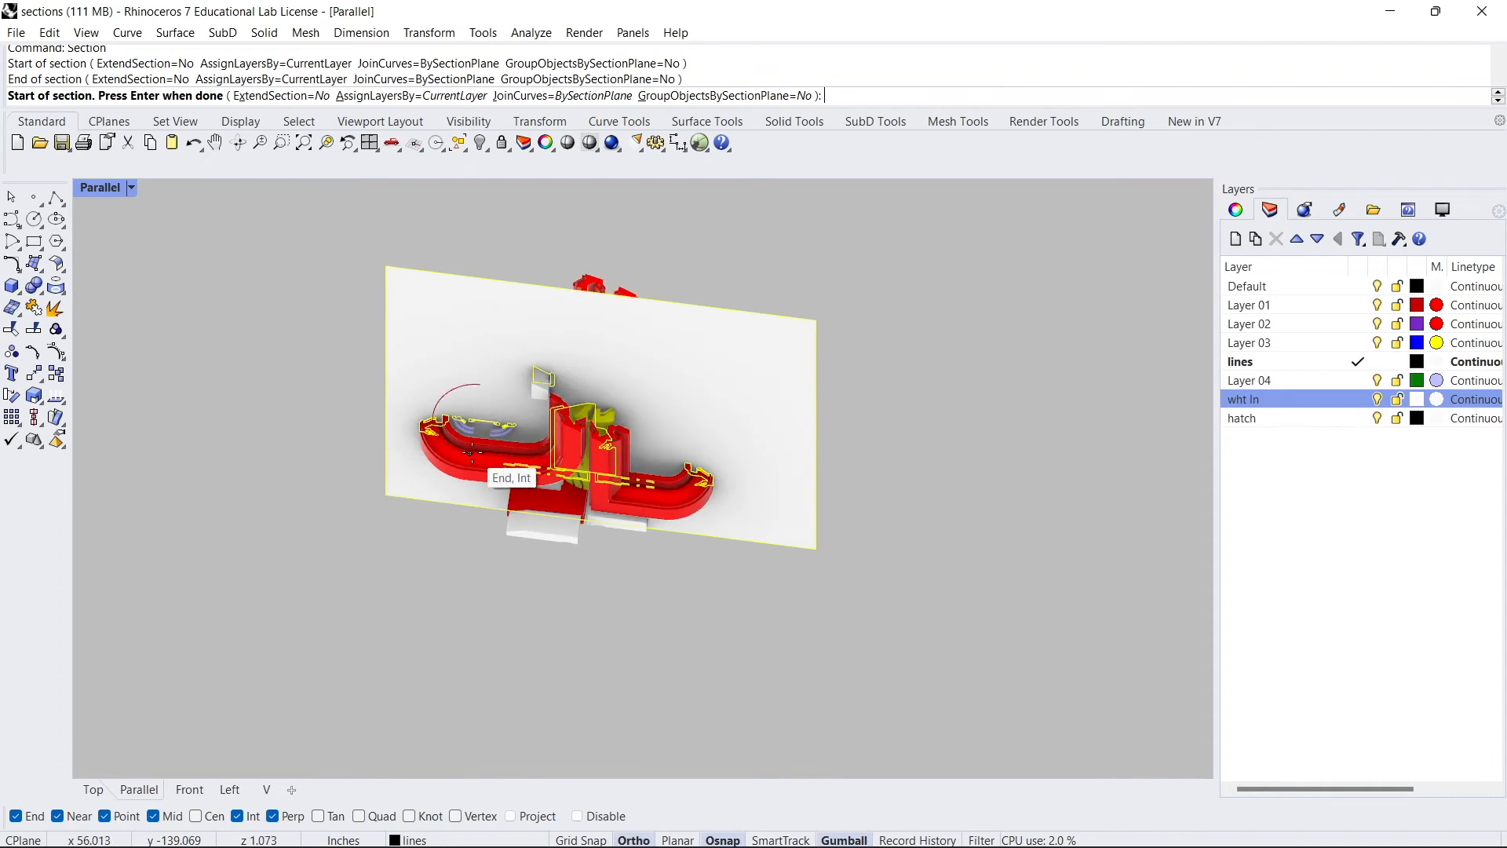
key(Return)
- Select and delete the stray geometry beside the new section curves
drag(540, 399, 1010, 457)
scroll(1036, 530, up, 8)
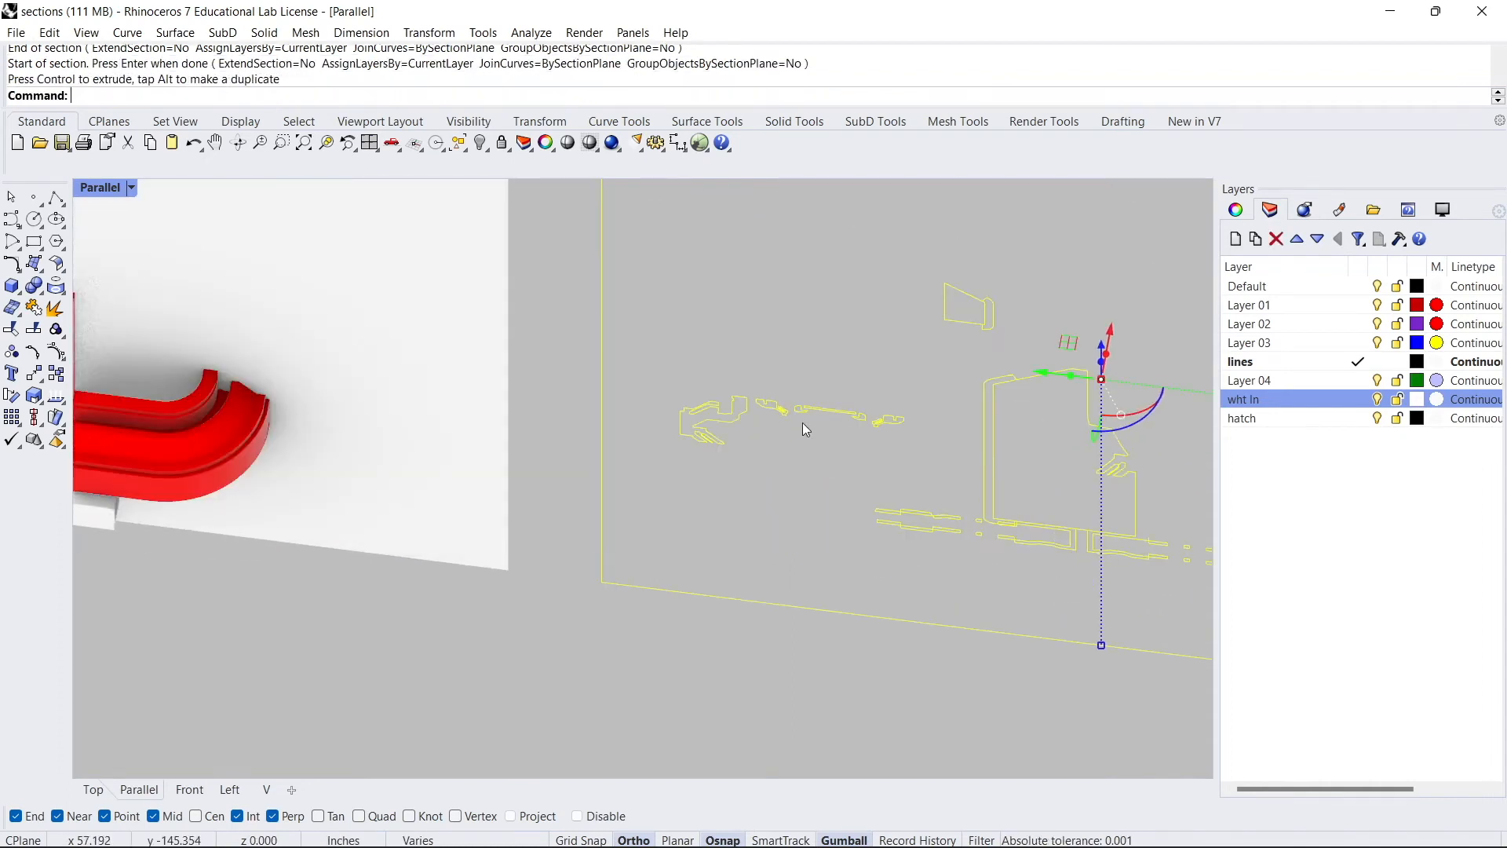
scroll(804, 428, down, 8)
right_drag(481, 348, 437, 339)
right_drag(364, 295, 549, 412)
key(Delete)
- Select the model again and cut a second set of section curves along the cutting plane's edge
click(720, 414)
text(tr)
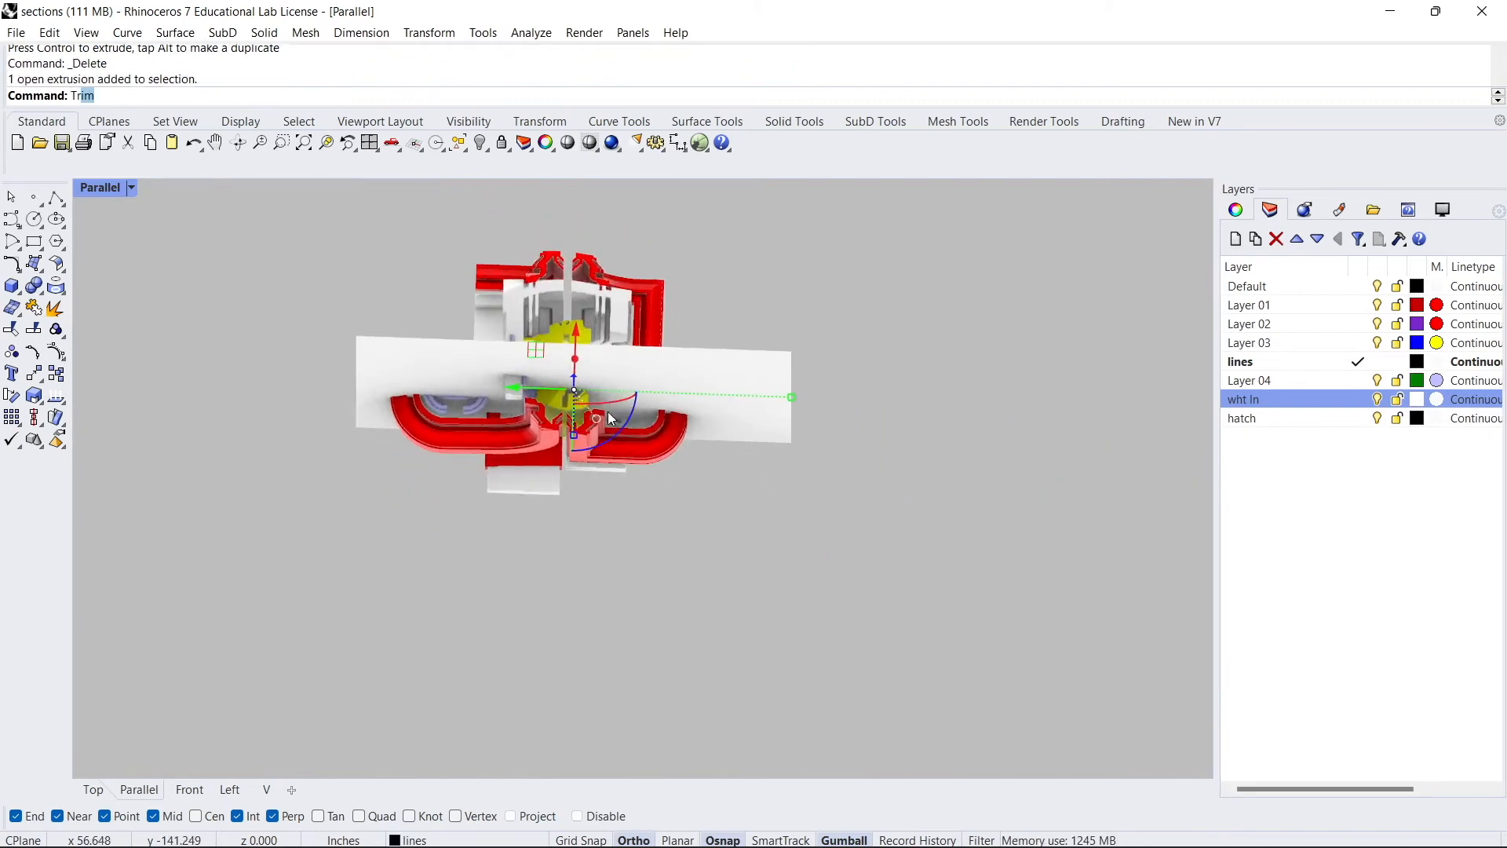
key(Return)
right_drag(564, 444, 562, 485)
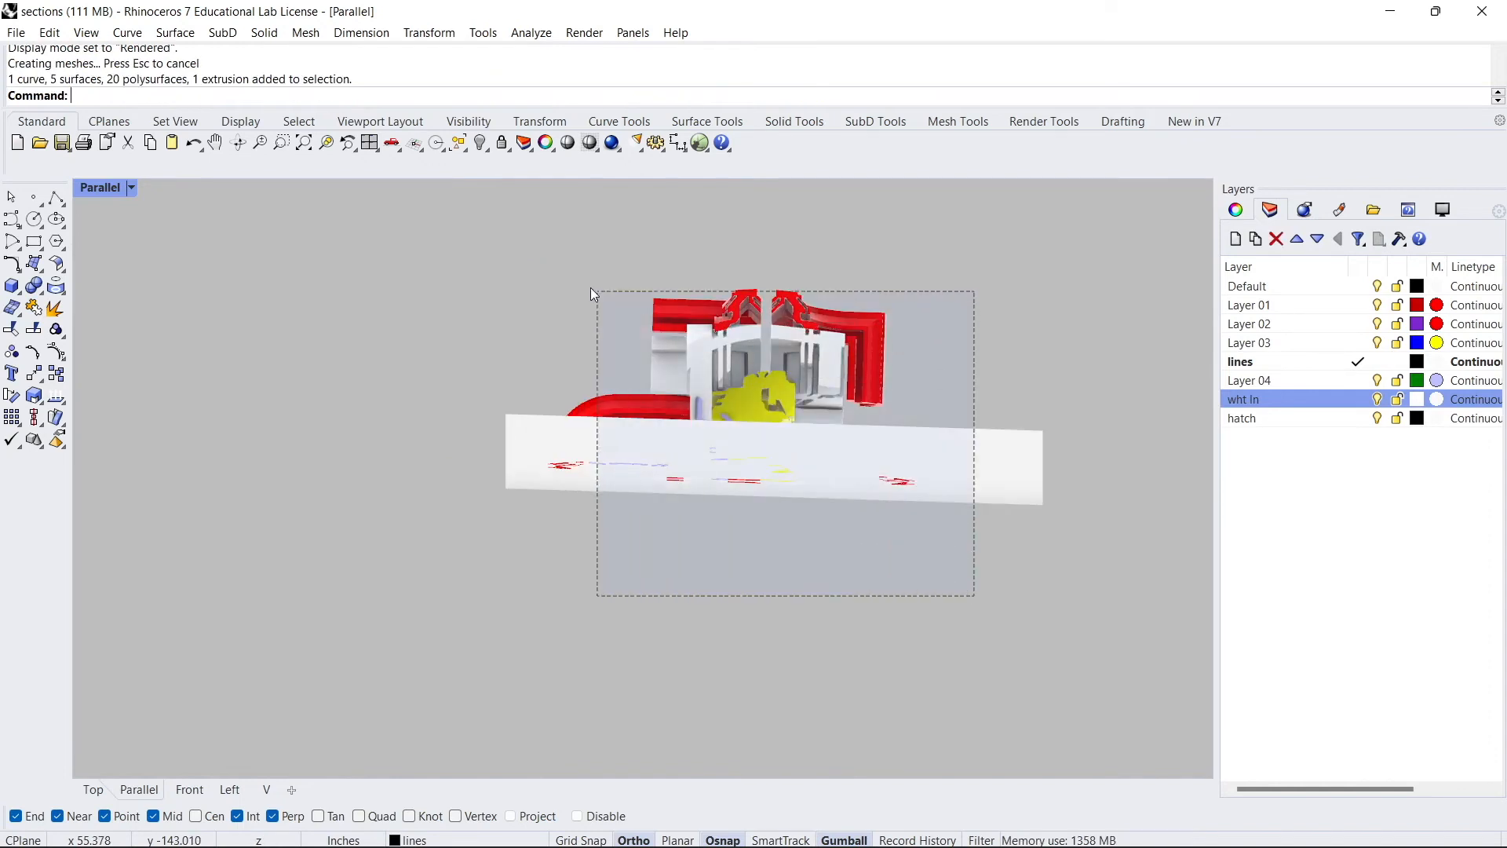
drag(590, 288, 809, 471)
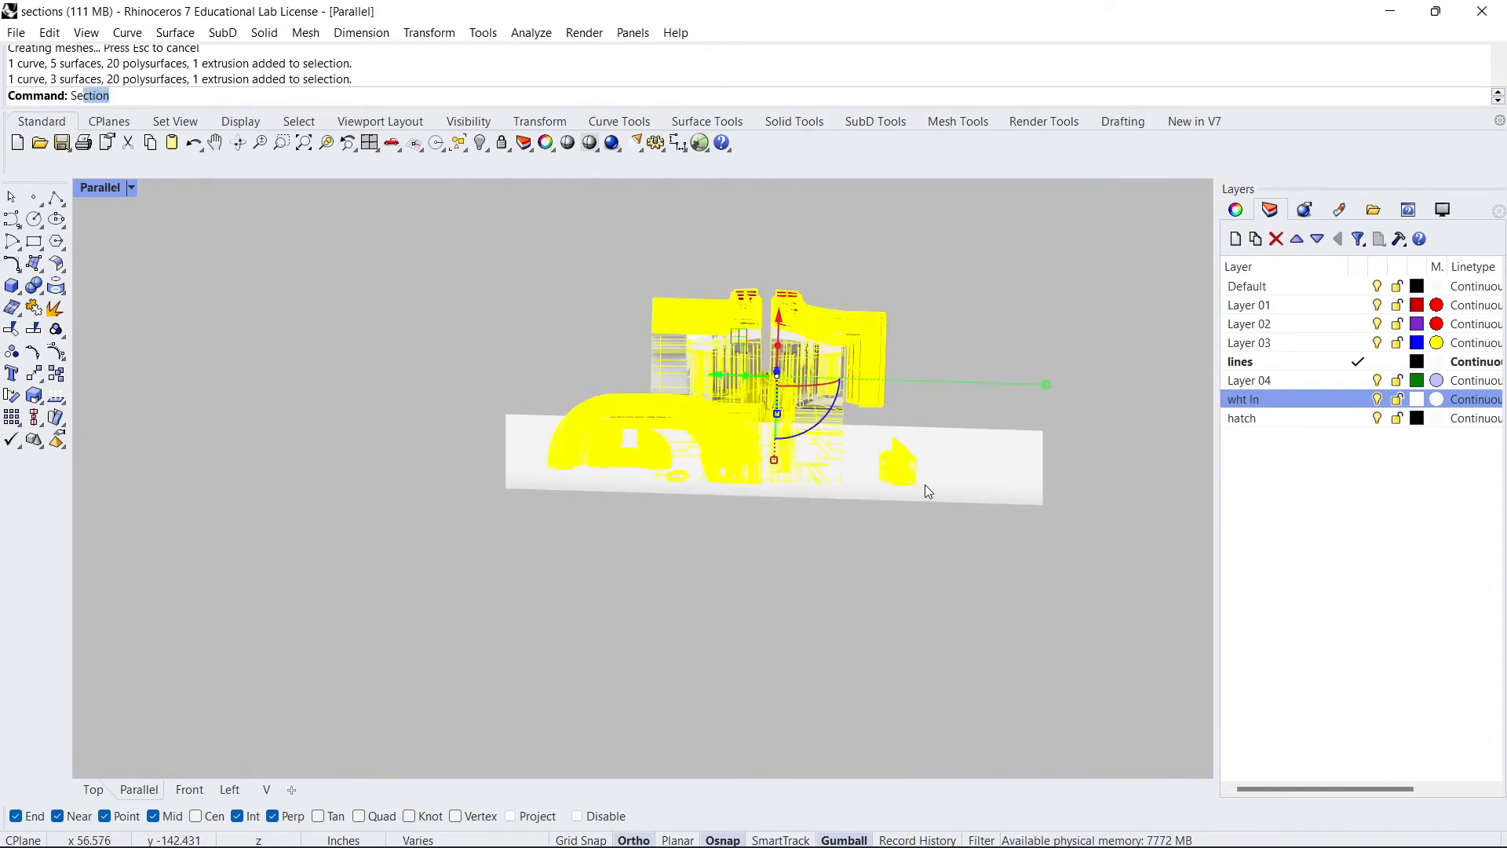
key(Return)
right_drag(929, 408, 976, 431)
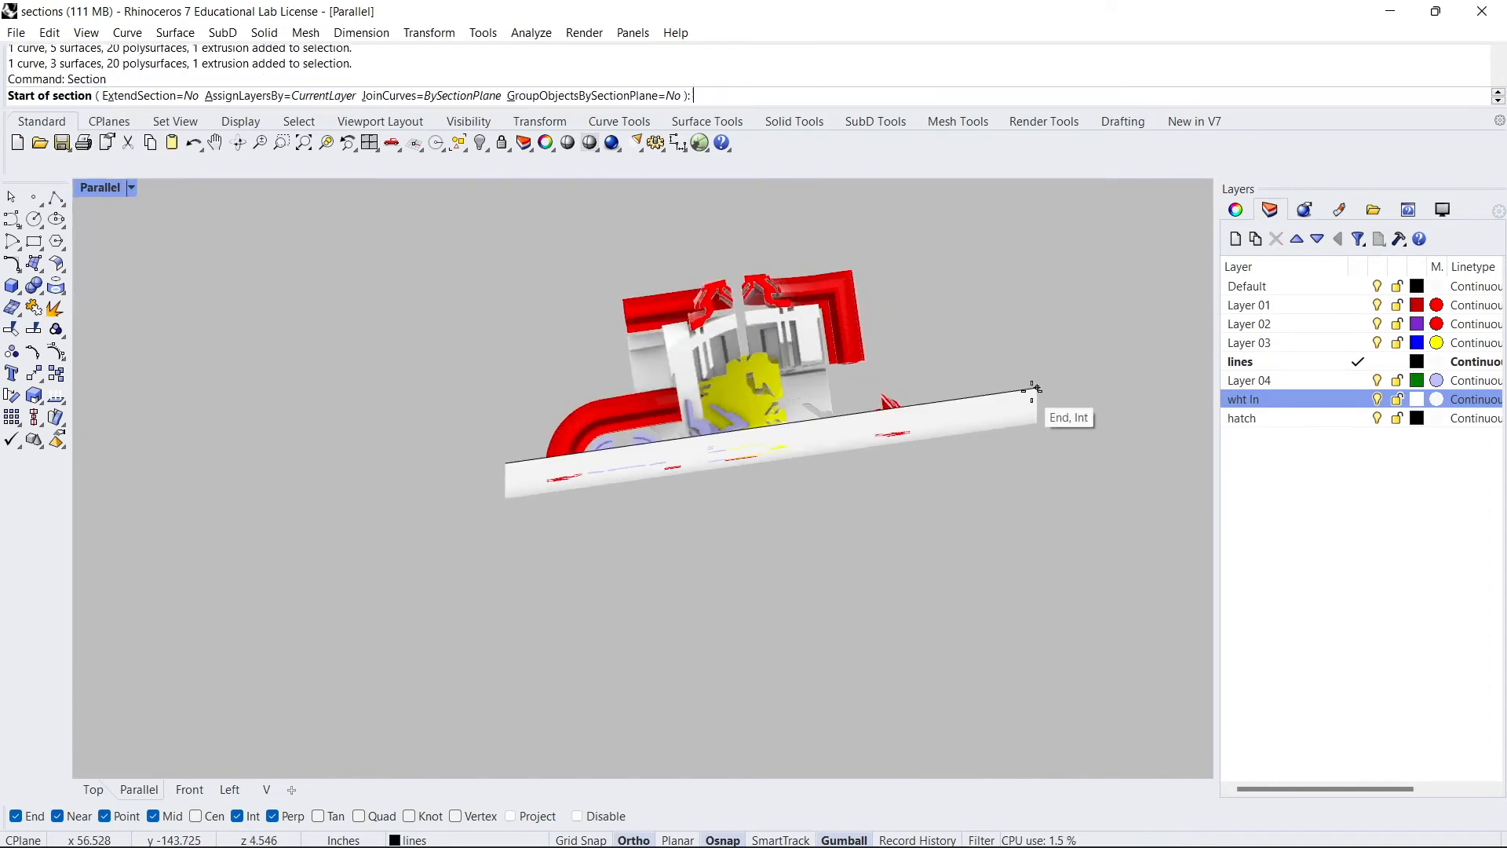
click(505, 460)
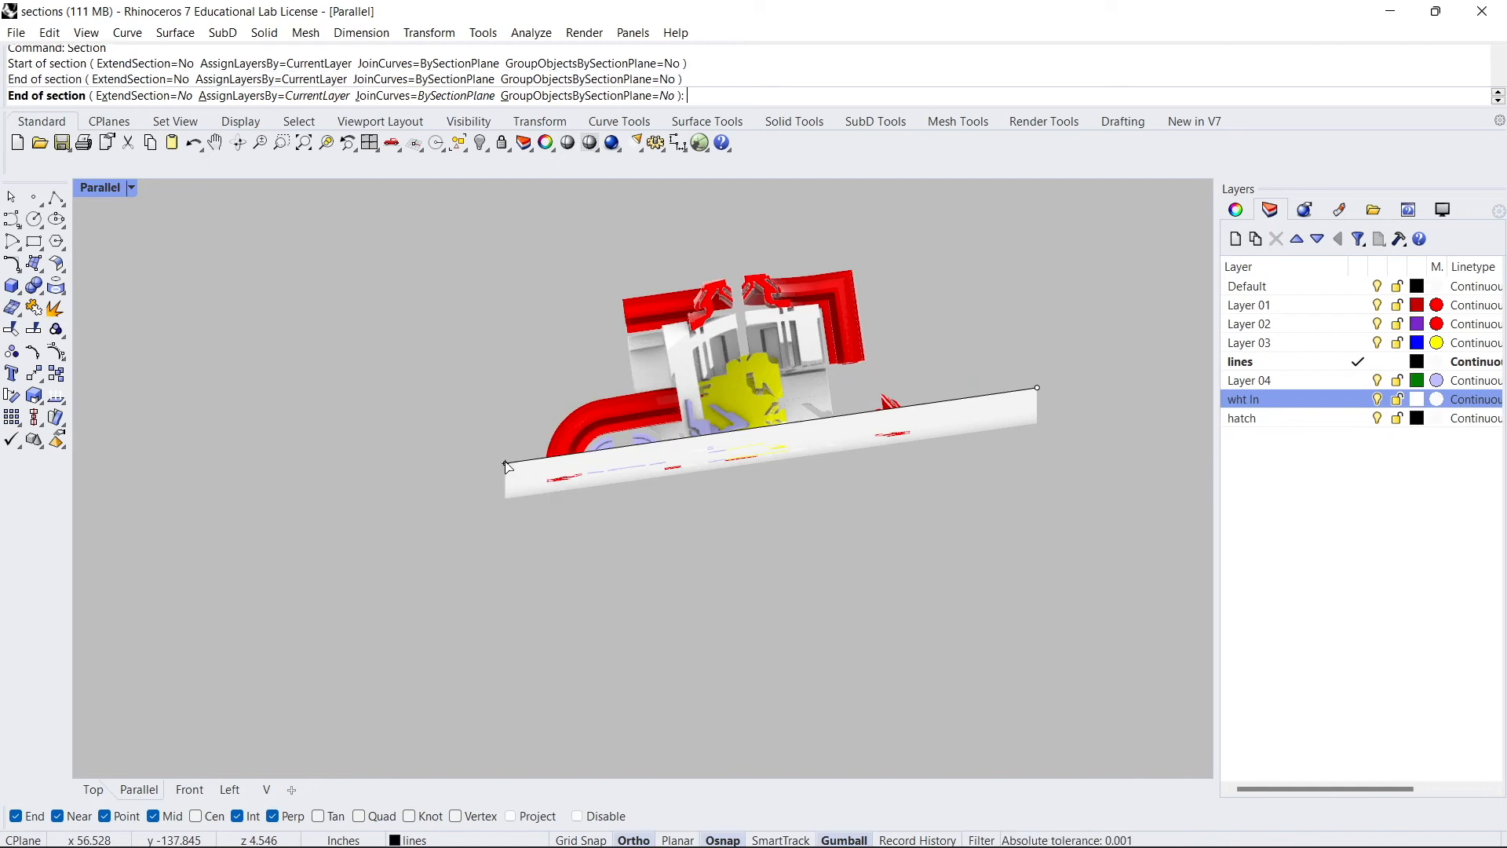
key(Return)
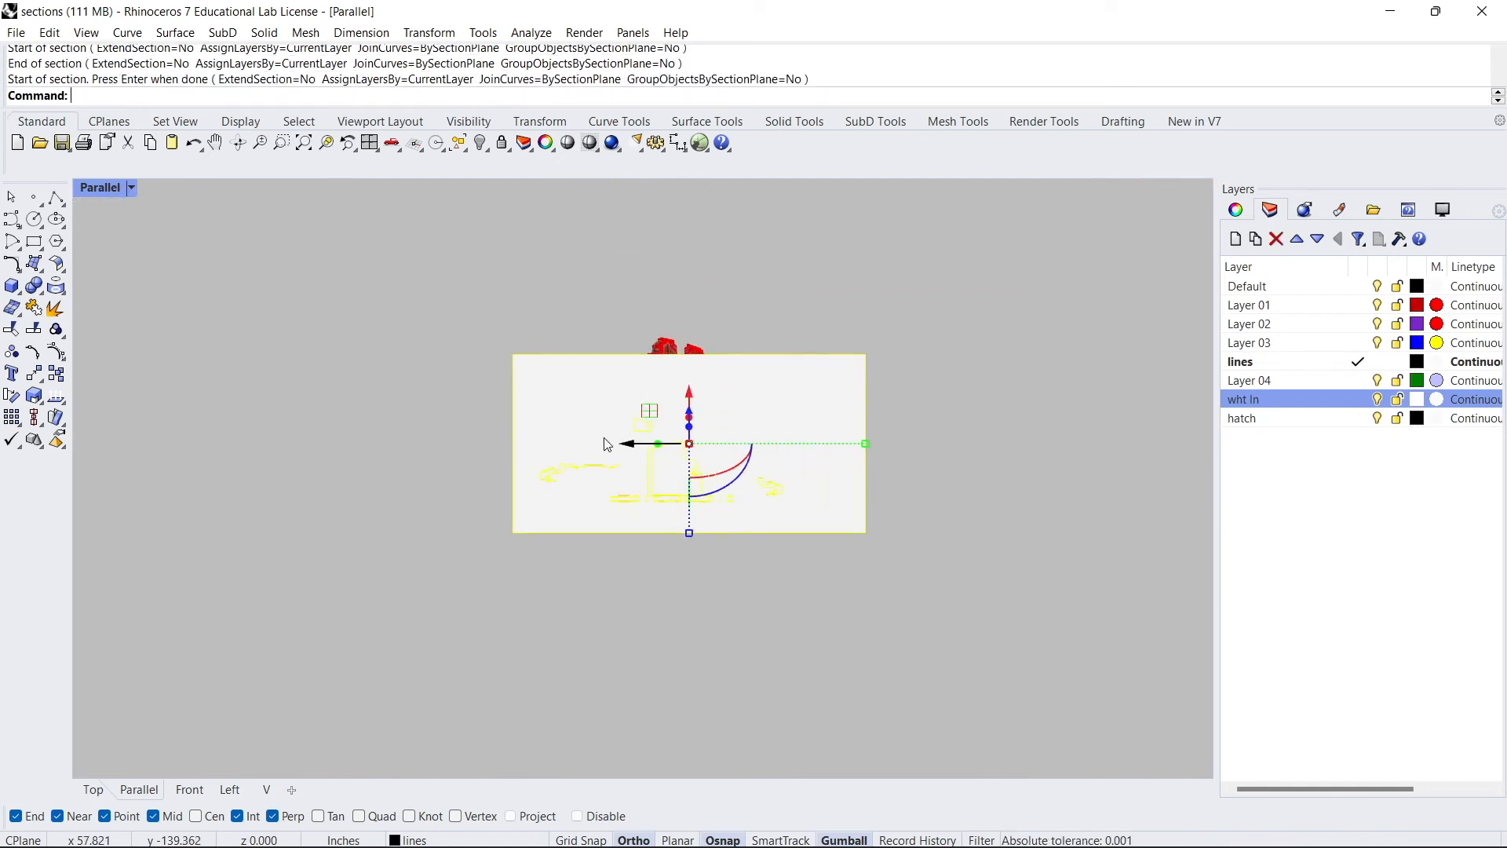
- Isolate the selected section objects and delete the closed boundary curve of the cutting plane
scroll(682, 459, up, 2)
text(Isolate)
key(Return)
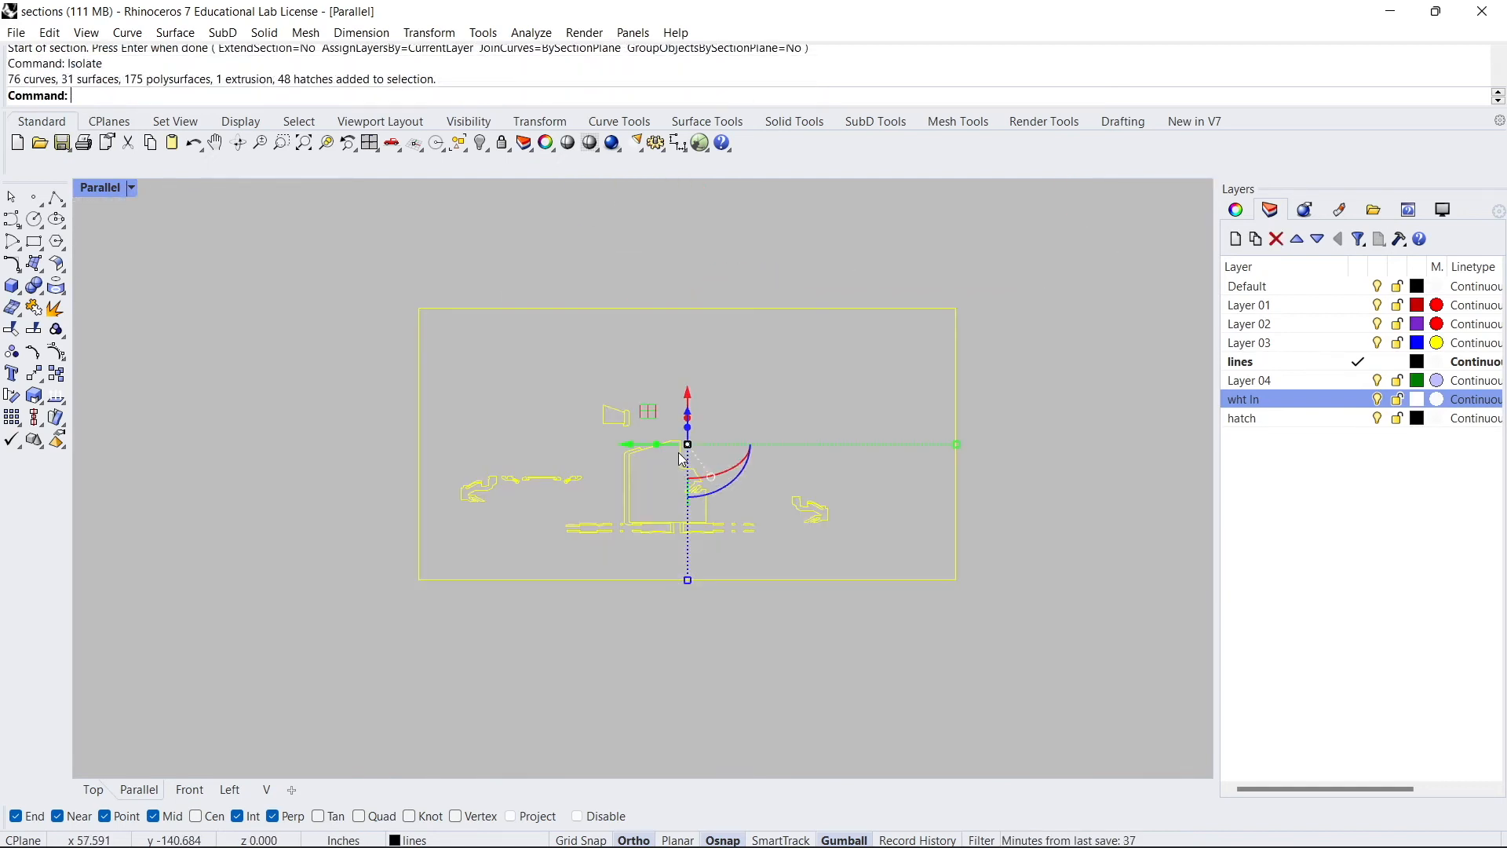
click(784, 383)
drag(796, 384, 629, 223)
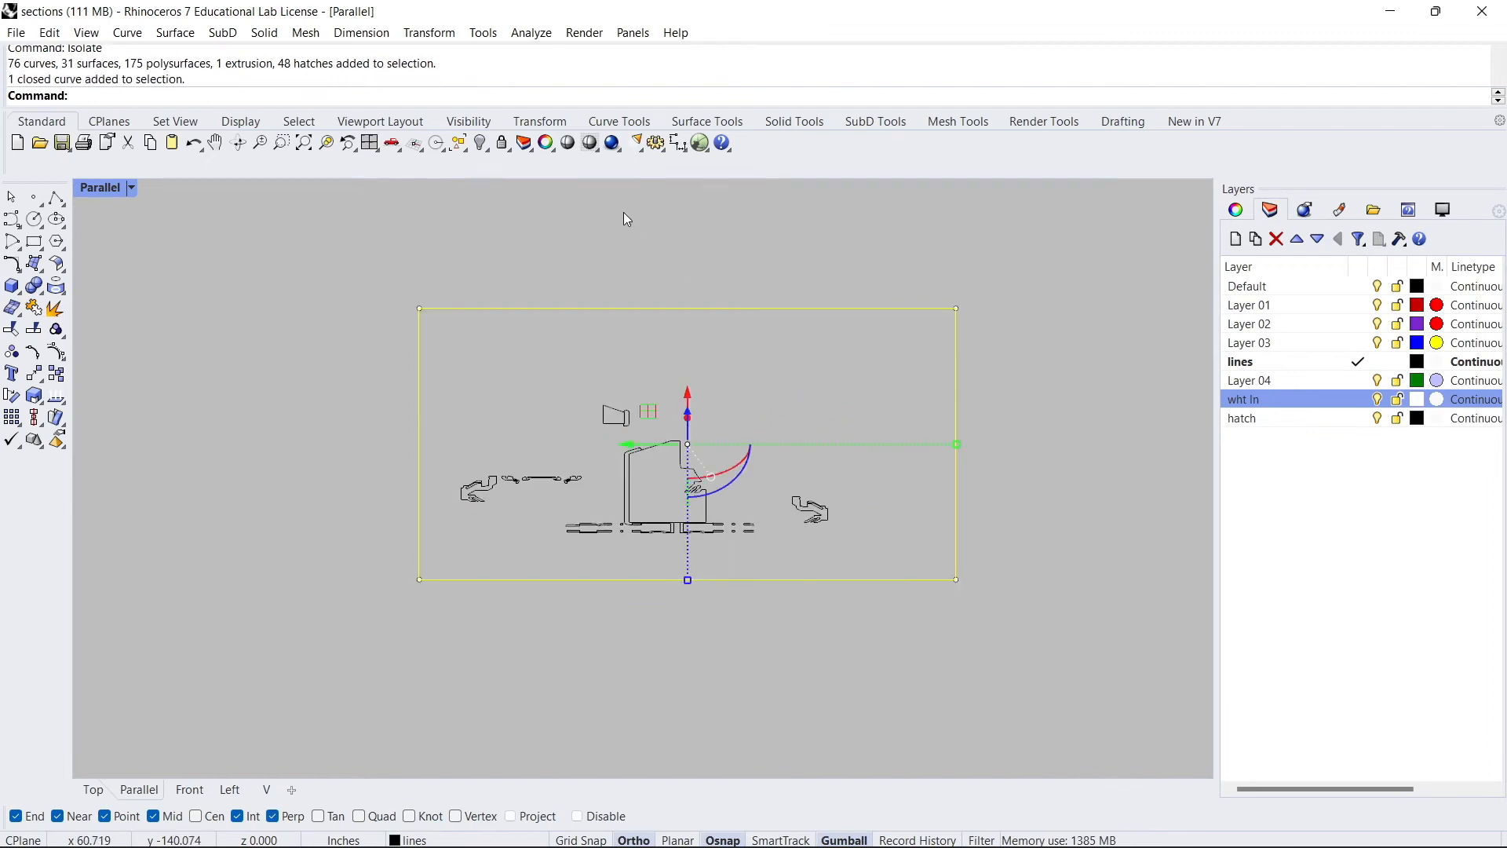
key(Delete)
- Paste the copied objects back and set the hatch layer as the current layer
scroll(694, 514, up, 2)
scroll(605, 534, up, 3)
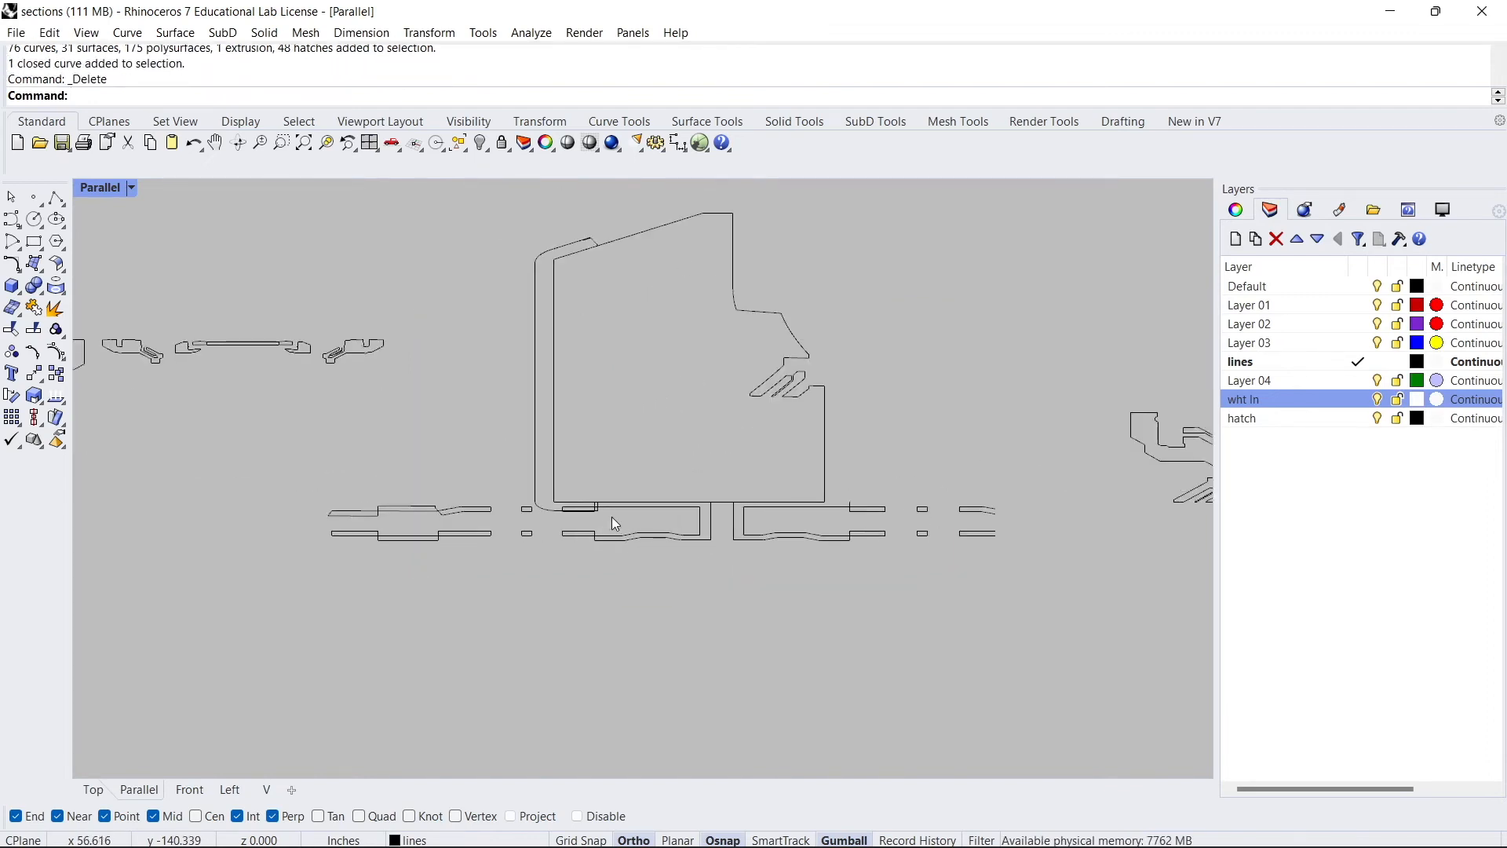
scroll(662, 522, down, 2)
scroll(888, 482, up, 3)
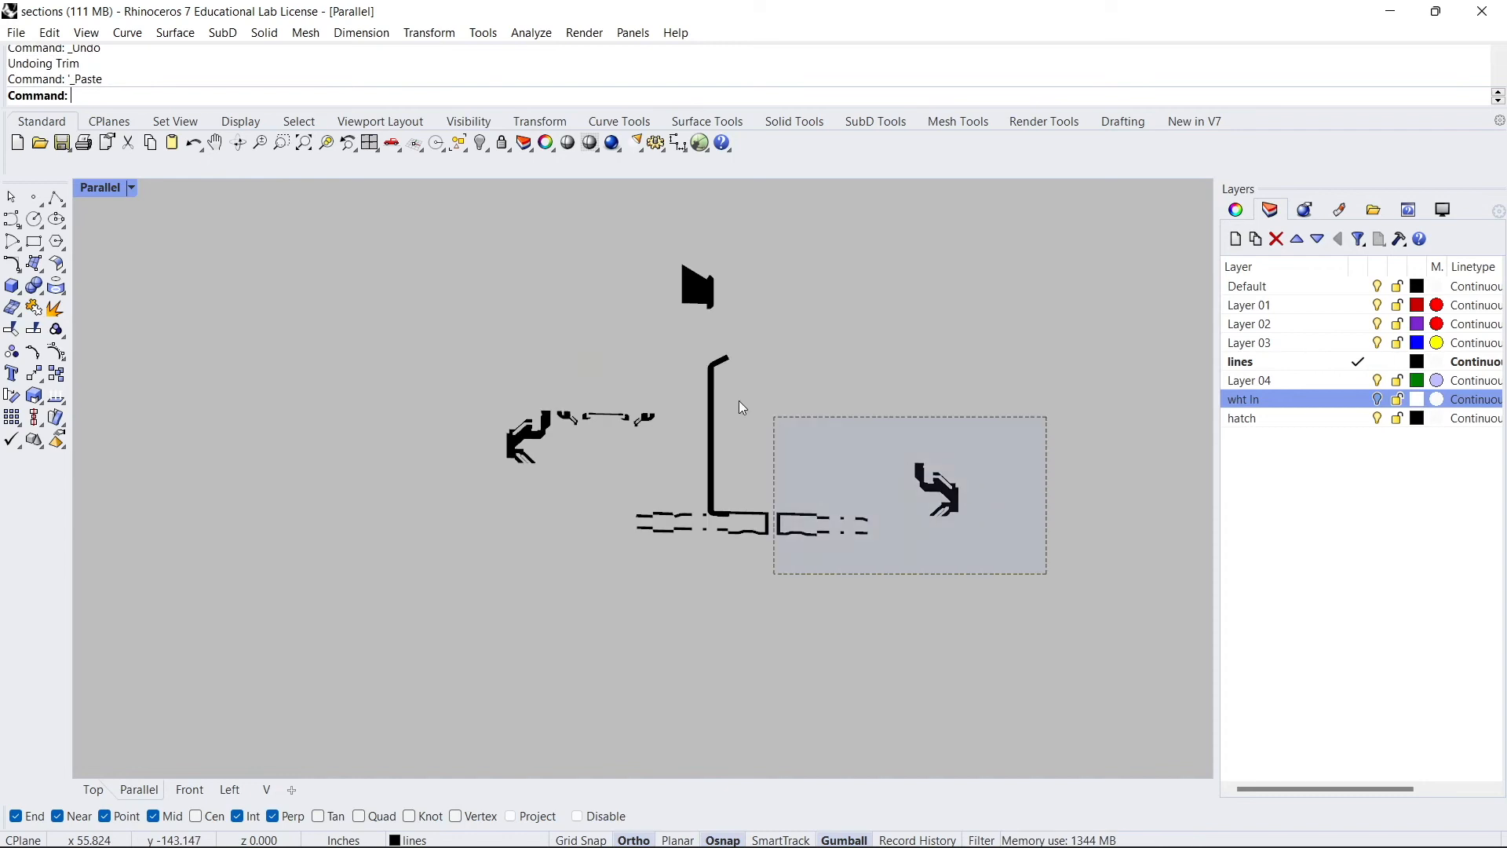
key(ctrl+v)
right_click(1251, 427)
click(1319, 670)
- Delete the selected cutting plane surface
key(Delete)
scroll(853, 383, up, 5)
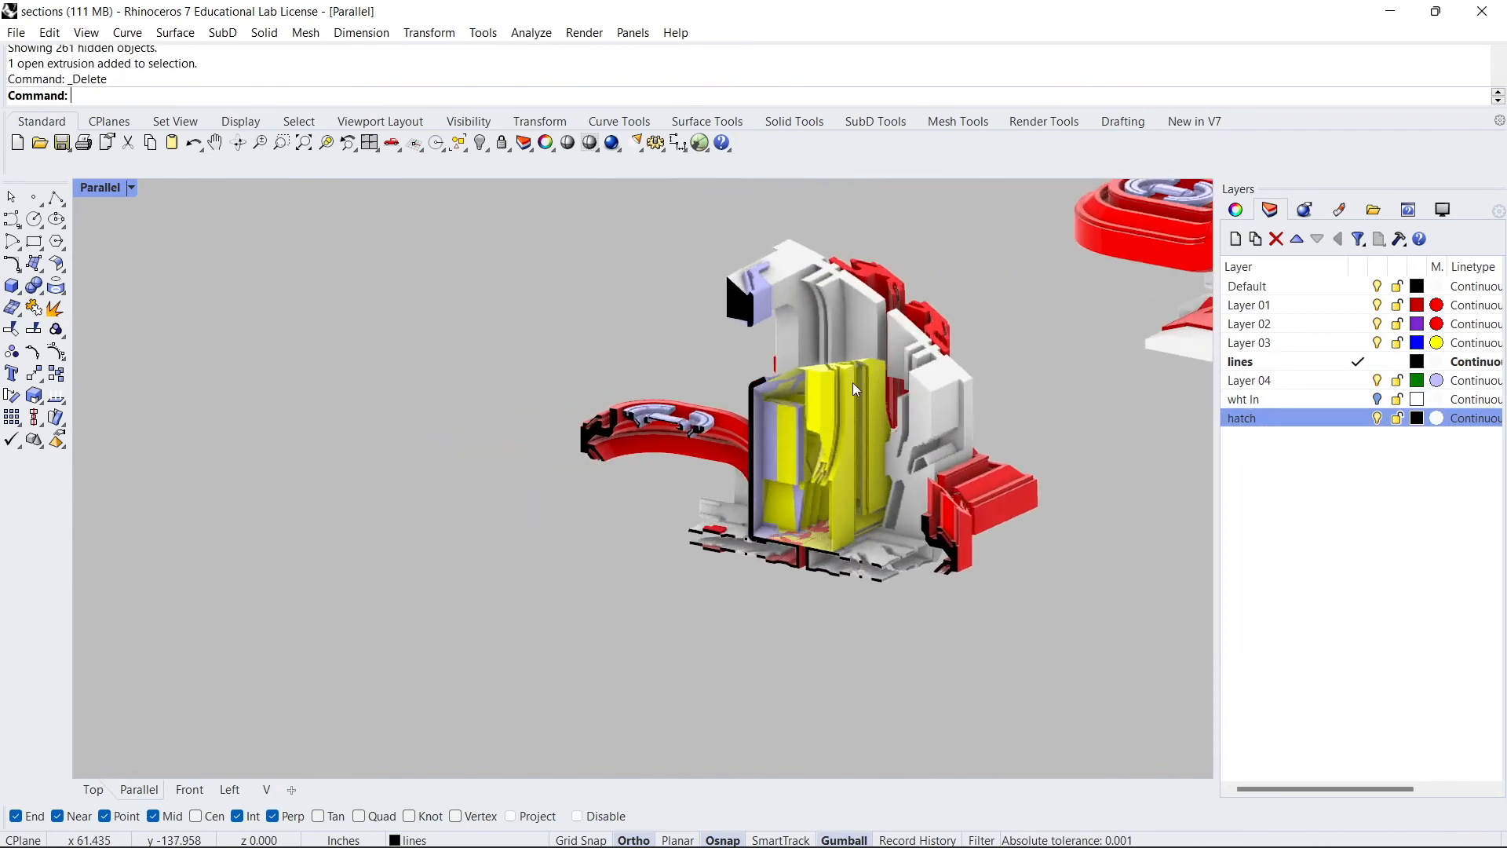
- Zoom in to examine the hatched section cut on the model
scroll(843, 402, up, 3)
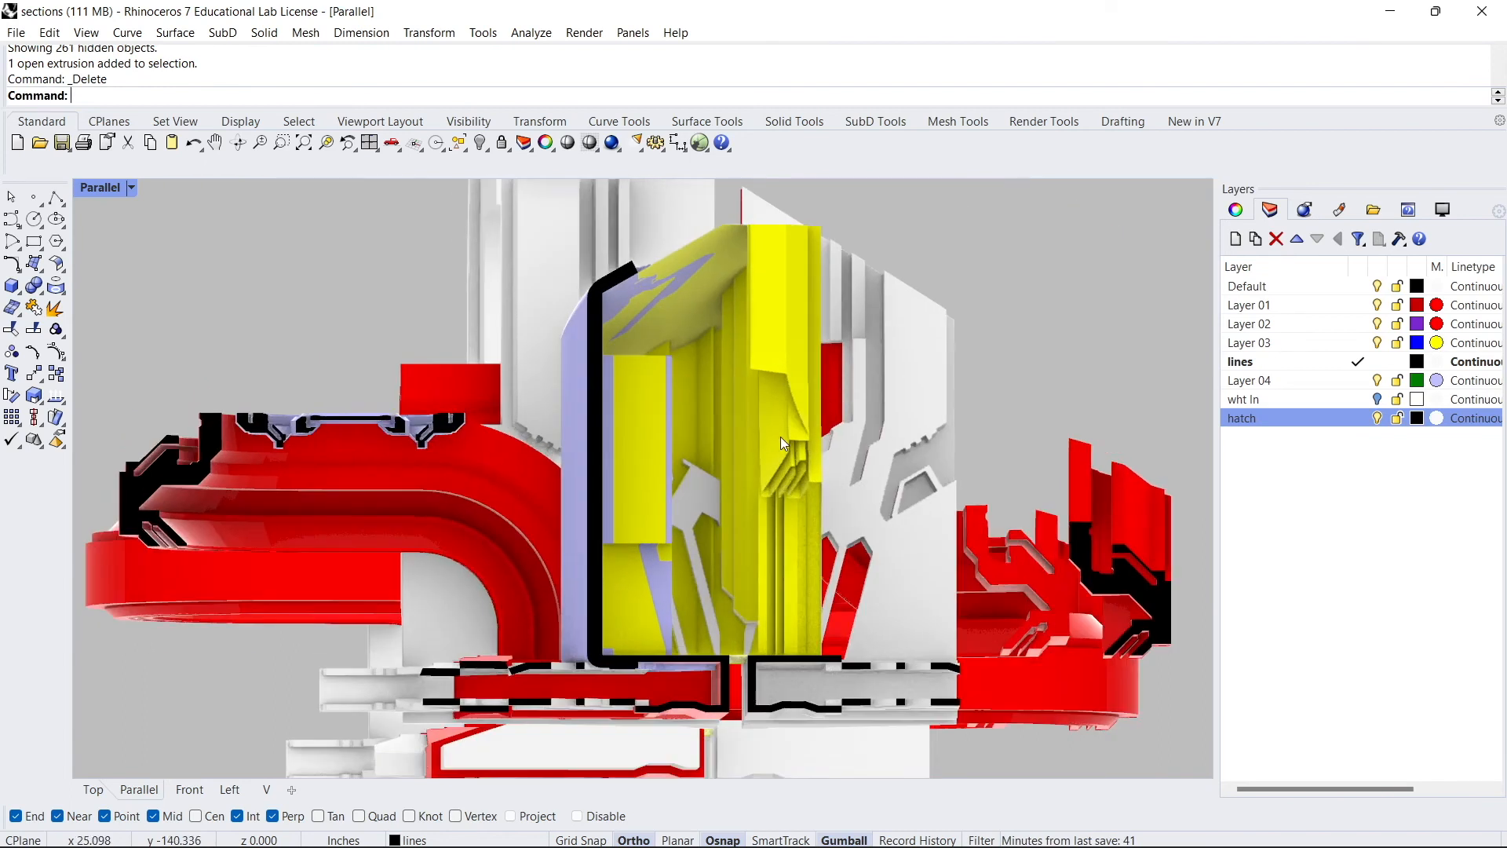
scroll(799, 458, up, 6)
right_drag(804, 467, 751, 474)
scroll(870, 370, down, 6)
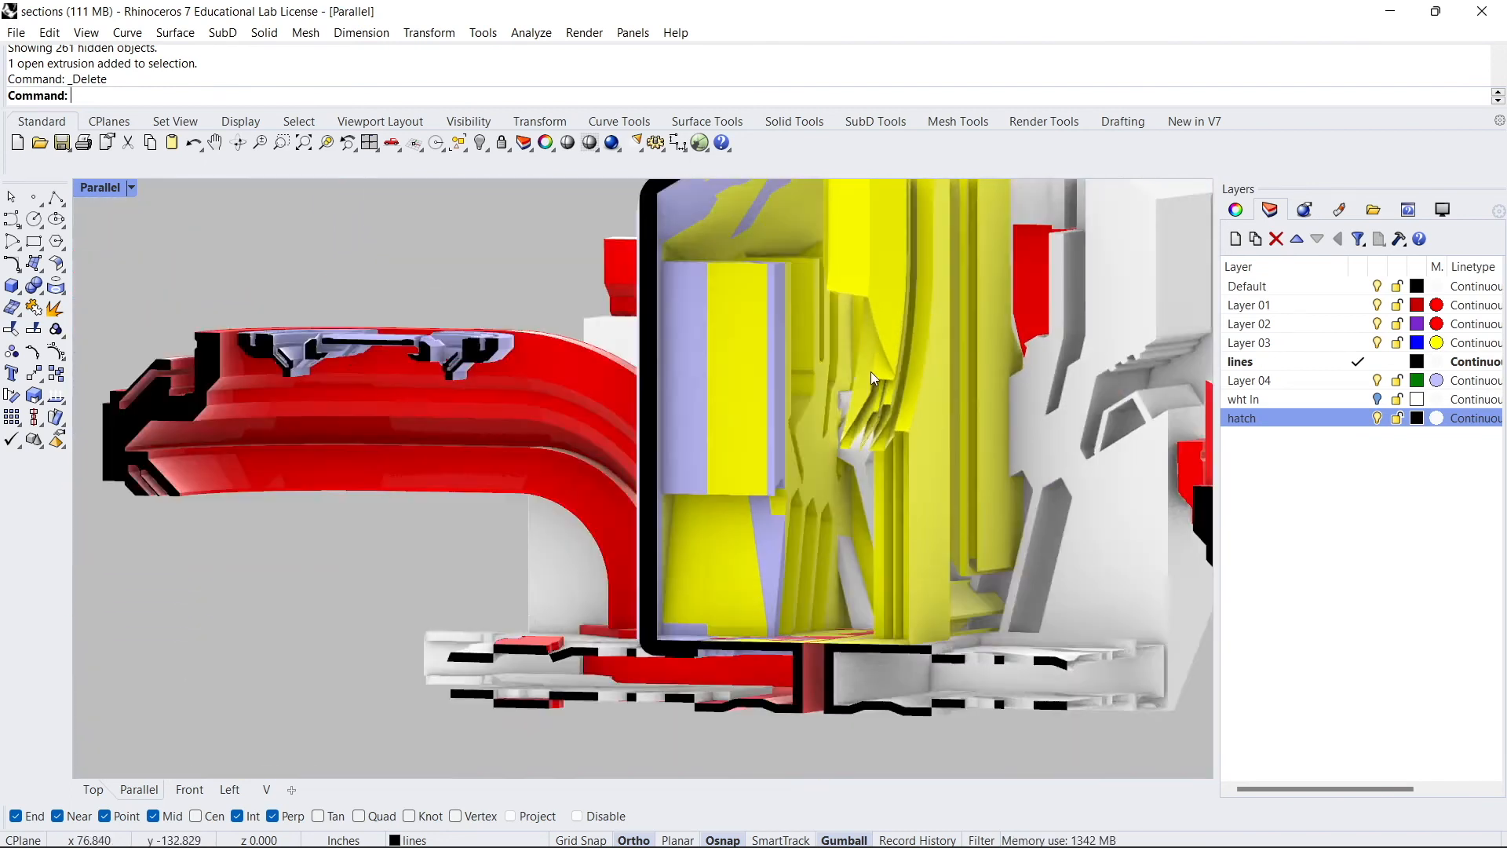
scroll(902, 472, down, 3)
right_drag(767, 396, 542, 244)
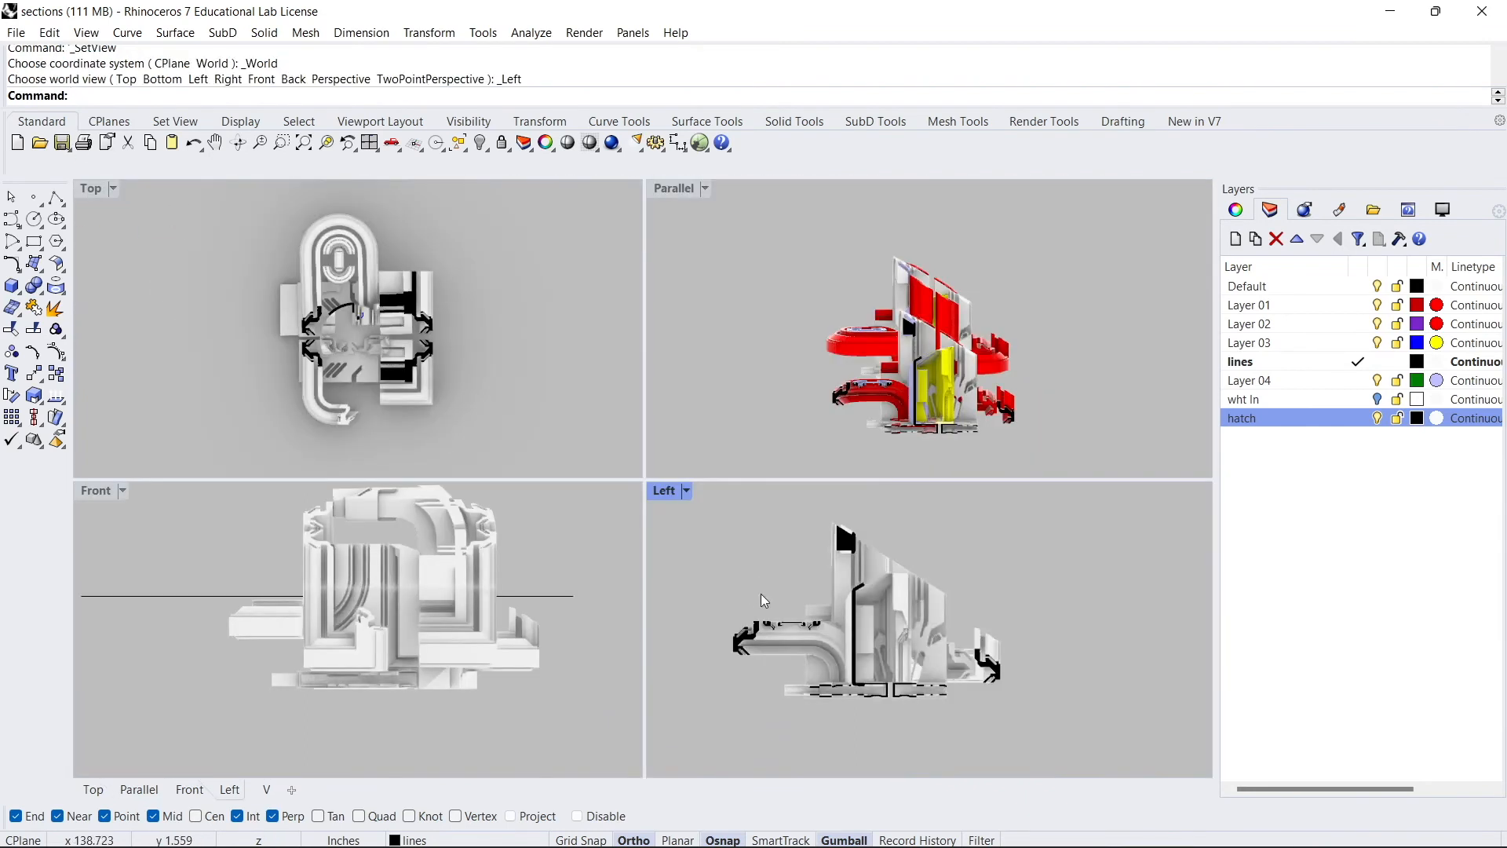
right_drag(699, 569, 715, 558)
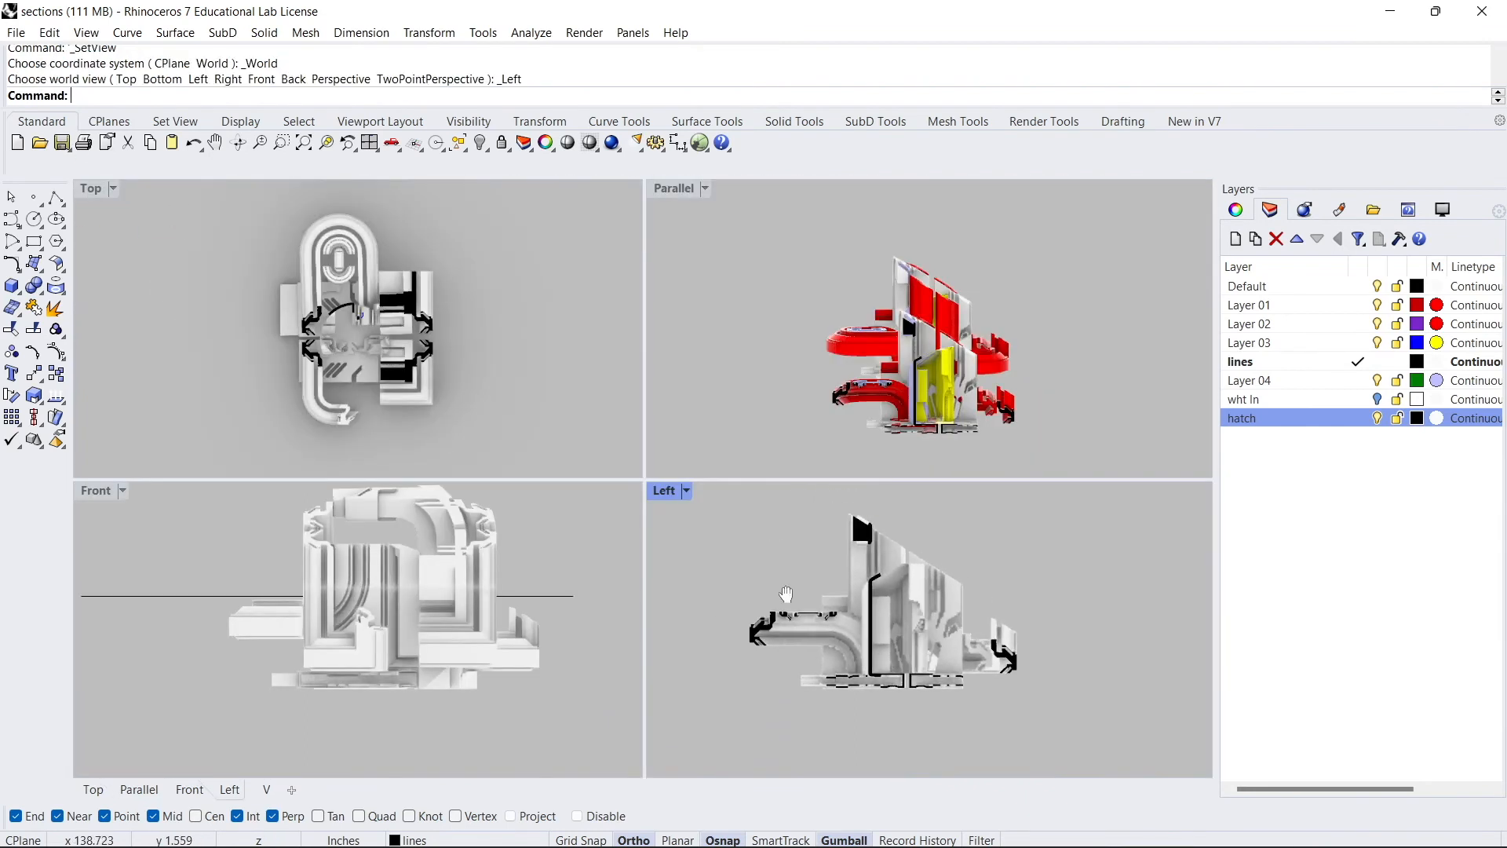
- Inspect the section in the maximized Left view, then return to the maximized Parallel view
double_click(665, 493)
right_drag(354, 375, 554, 464)
scroll(730, 552, up, 4)
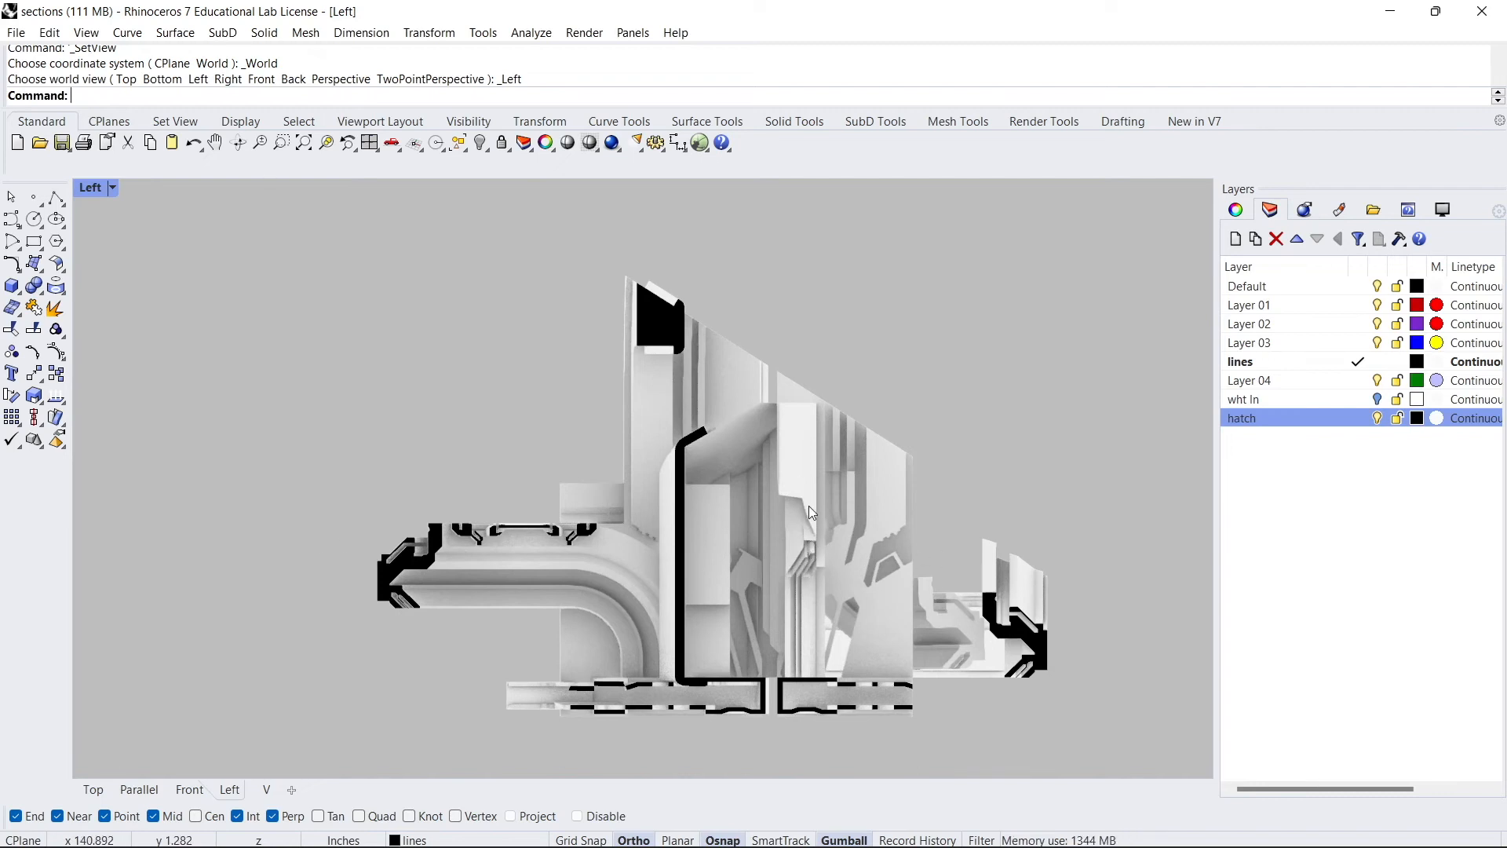
double_click(91, 189)
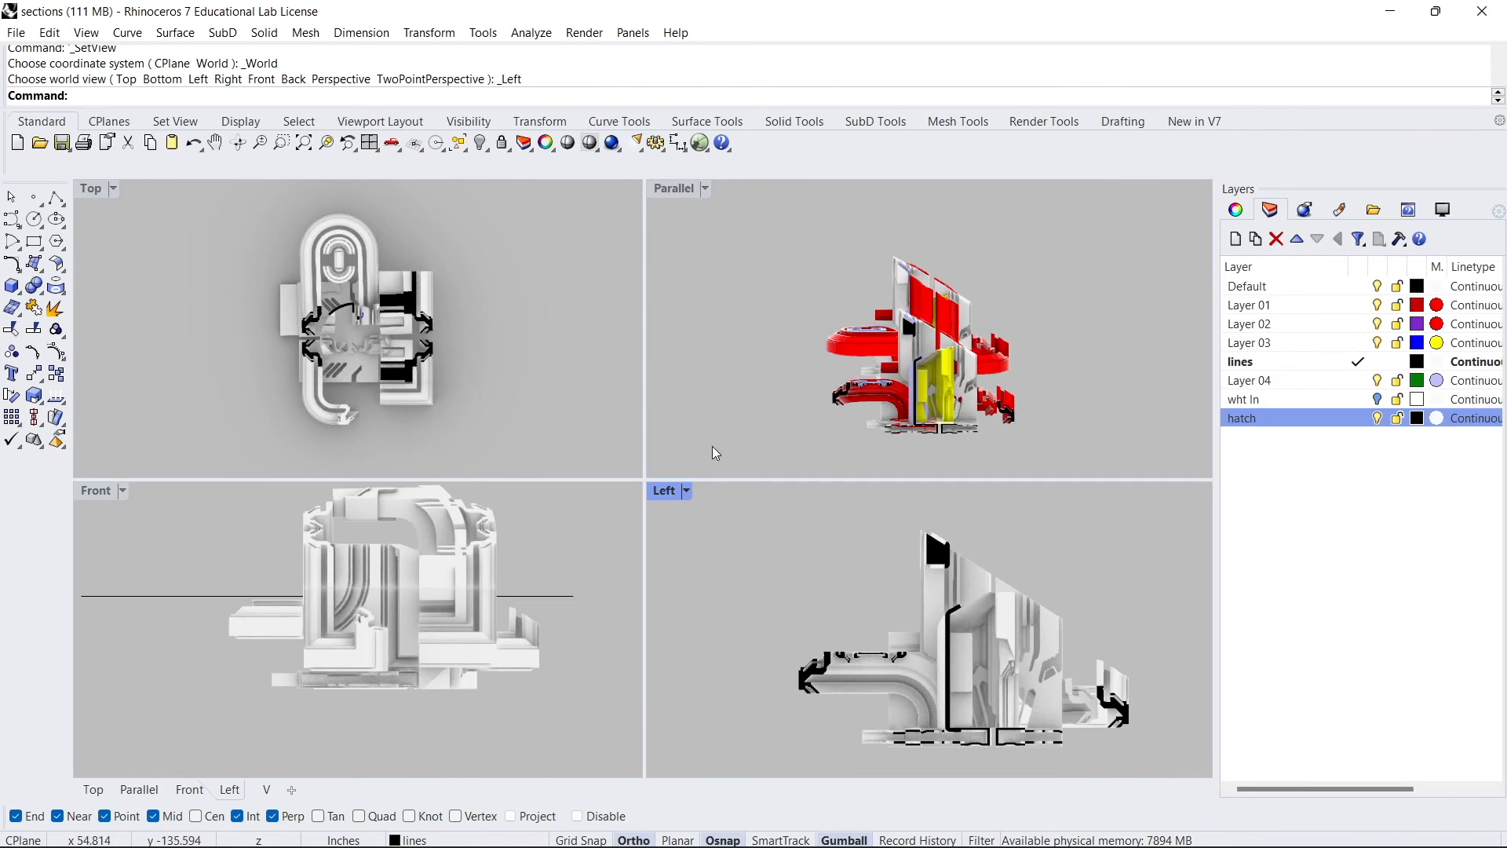
double_click(674, 191)
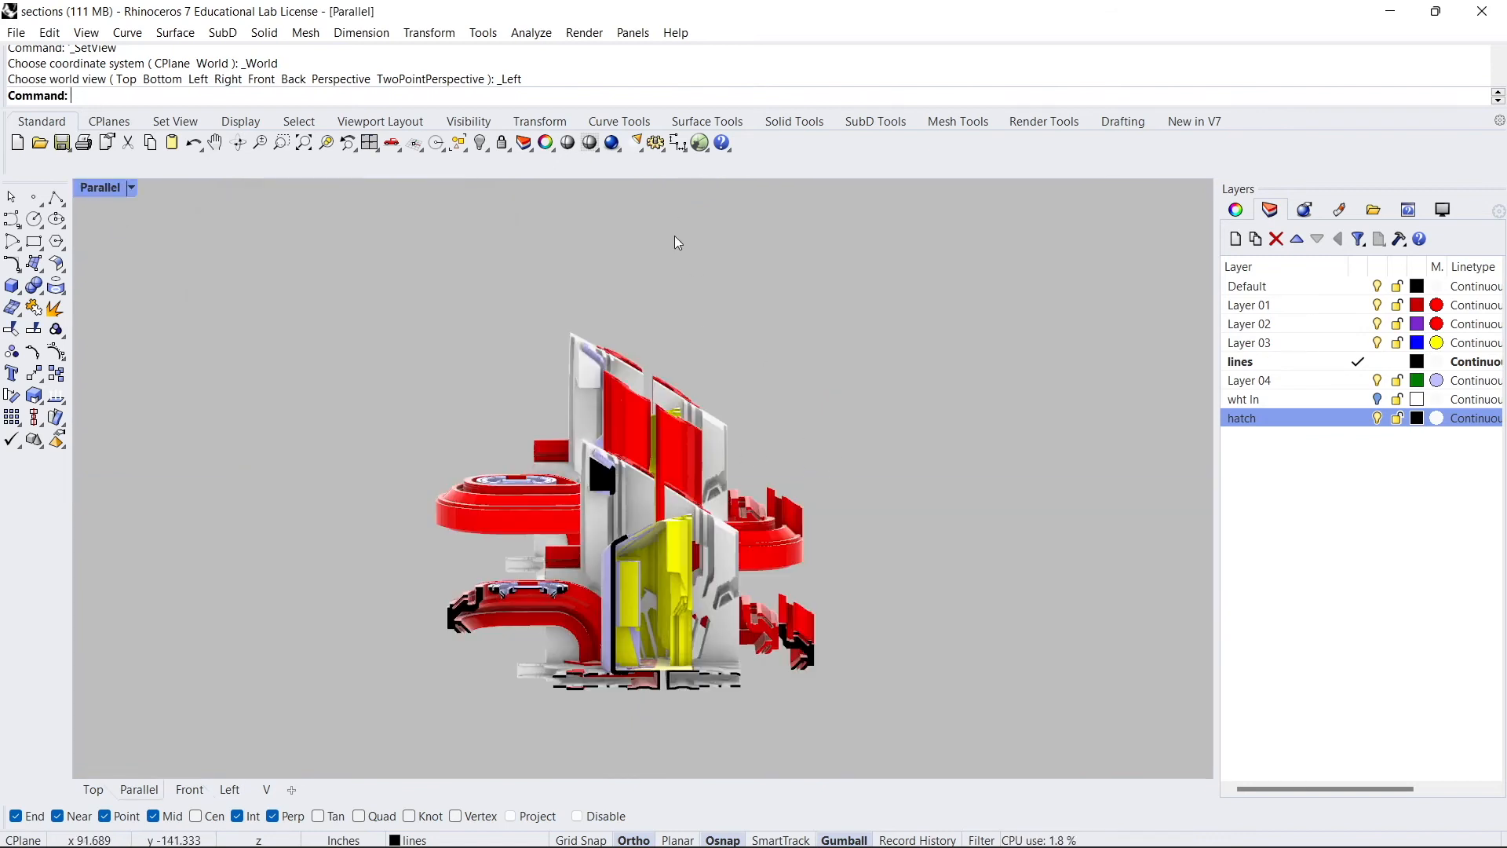
right_drag(723, 355, 620, 412)
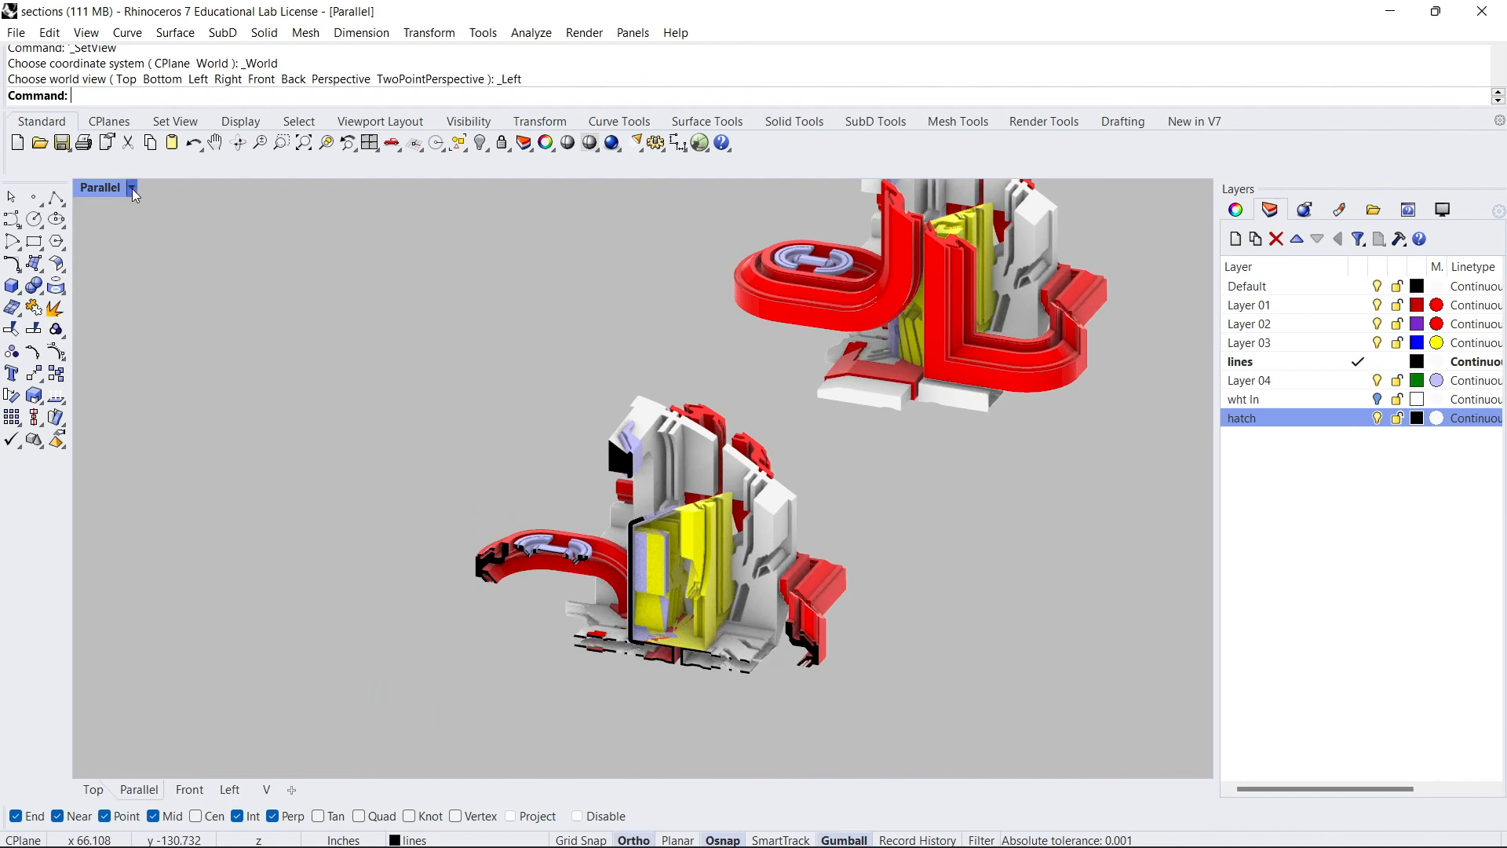
- Switch the Parallel viewport display mode to Arctic
click(132, 189)
click(201, 369)
right_drag(666, 558, 609, 470)
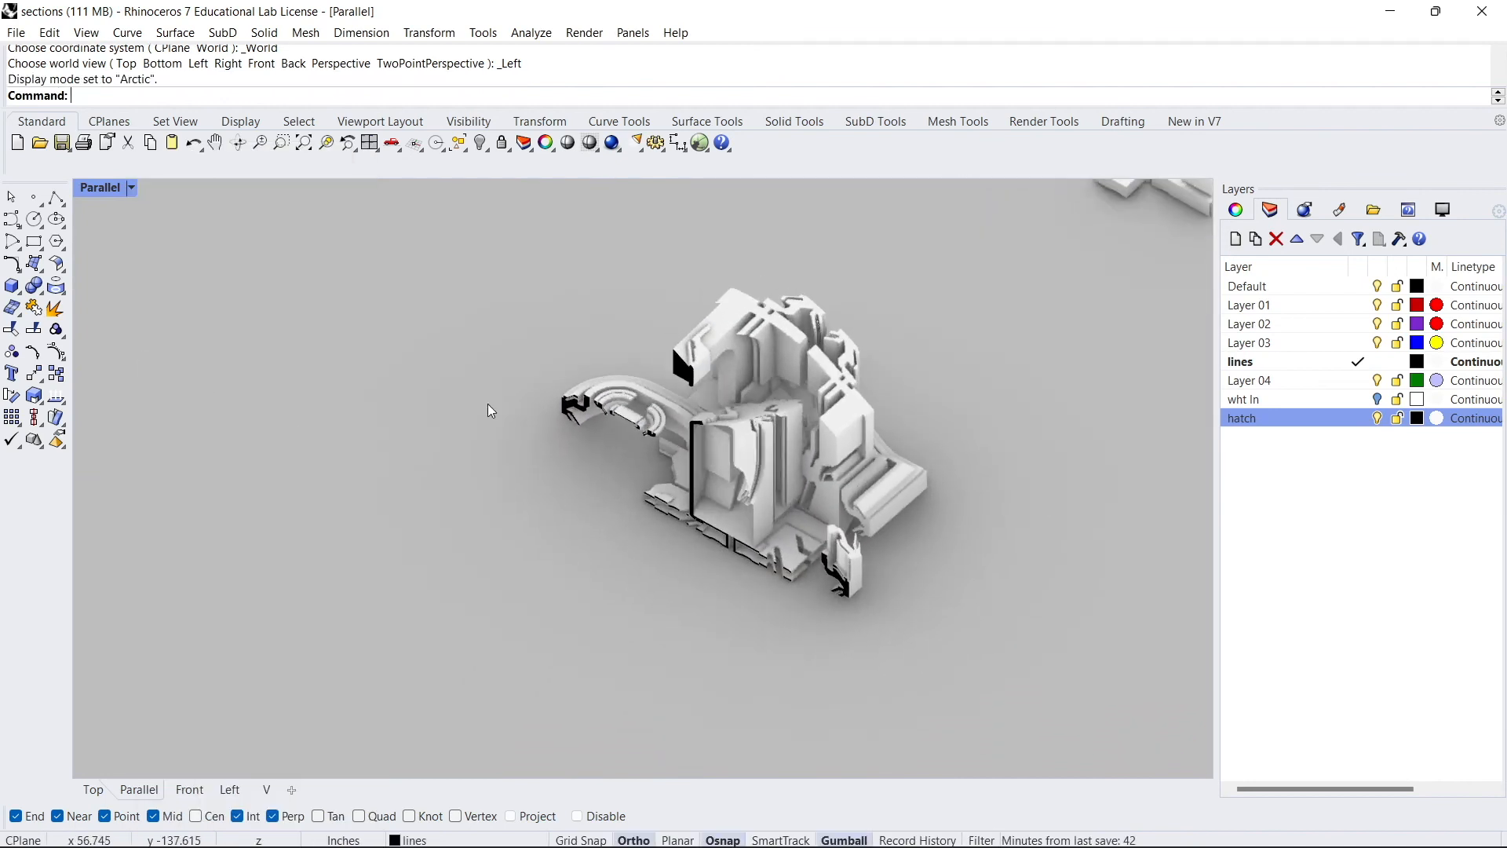
- Set the Parallel view to the SW isometric view
click(131, 188)
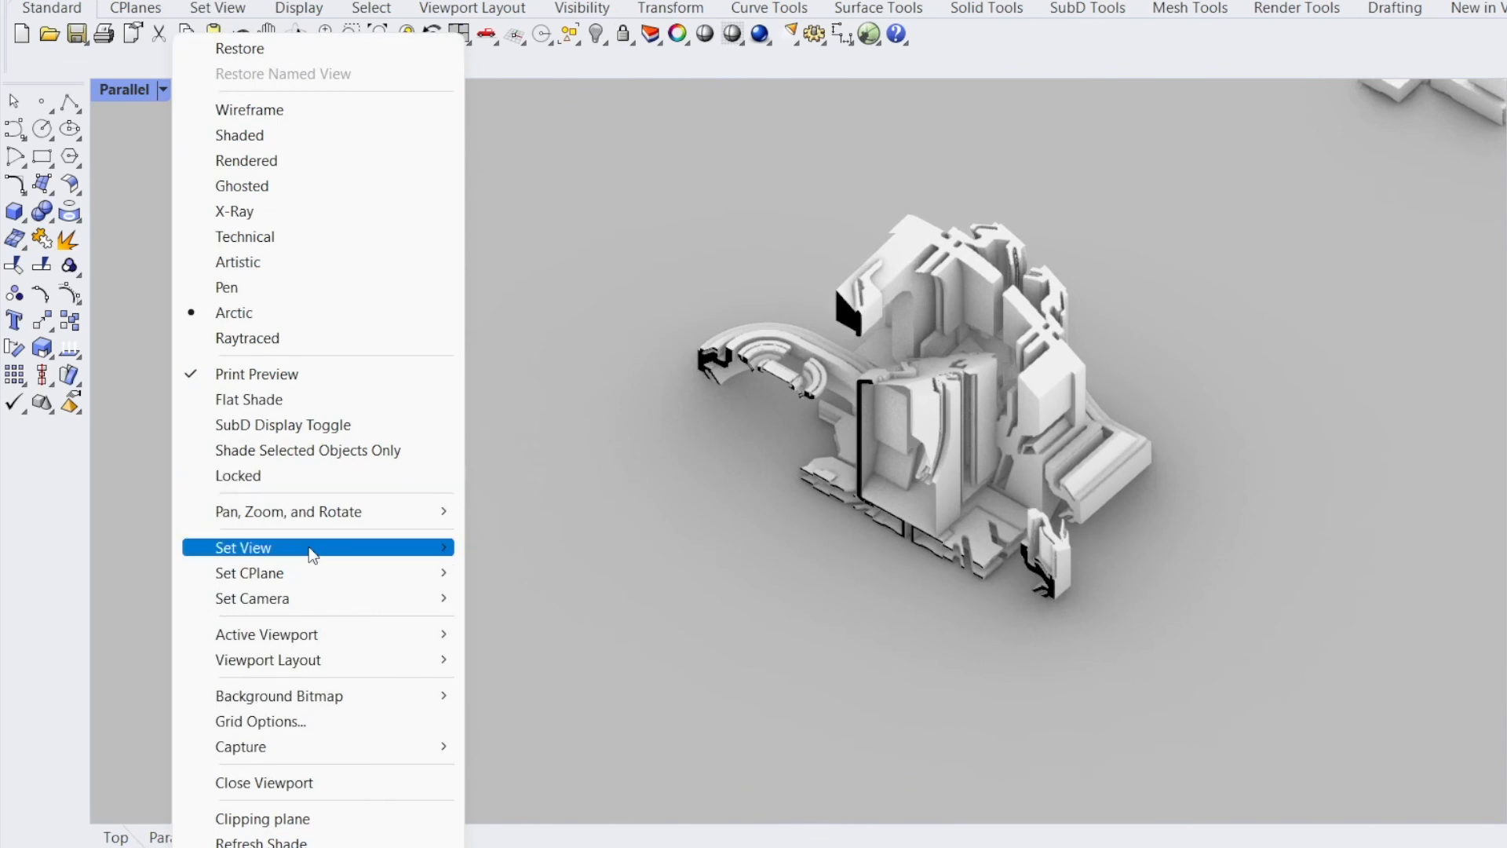
mouse_move(306, 550)
mouse_move(572, 786)
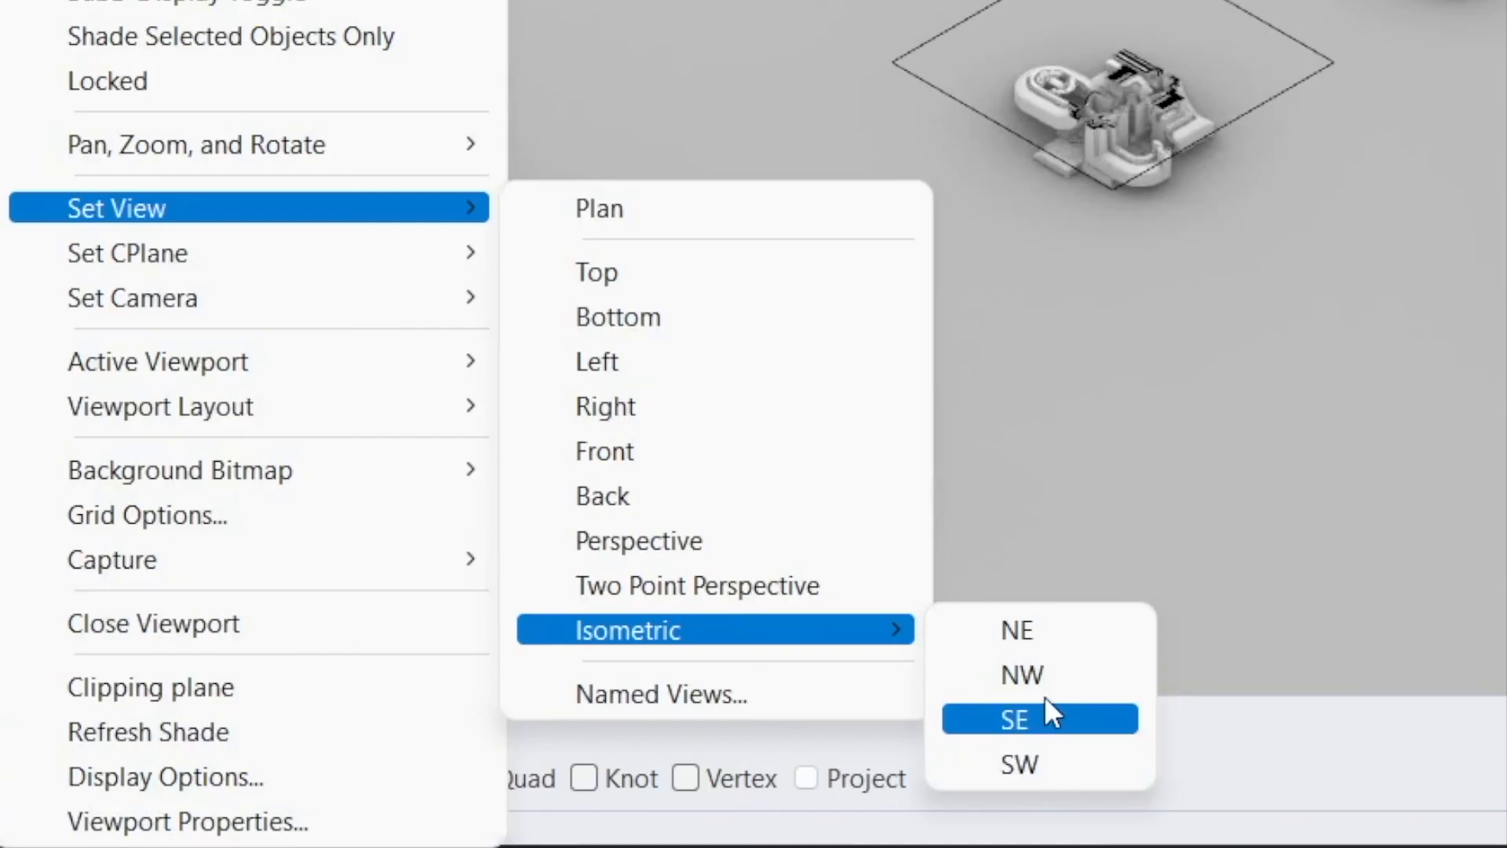
click(1045, 760)
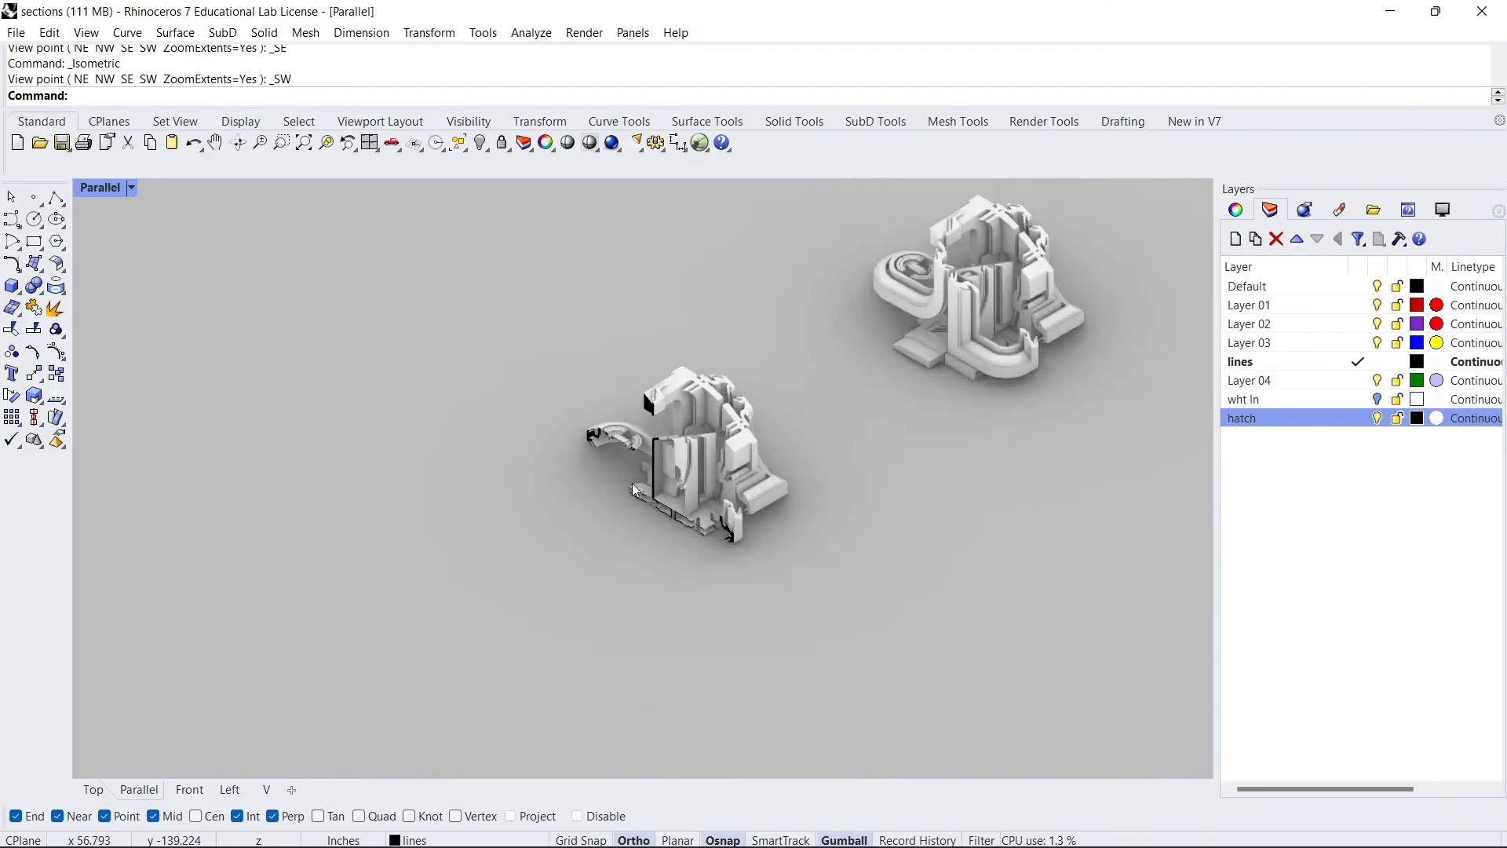
scroll(663, 479, up, 5)
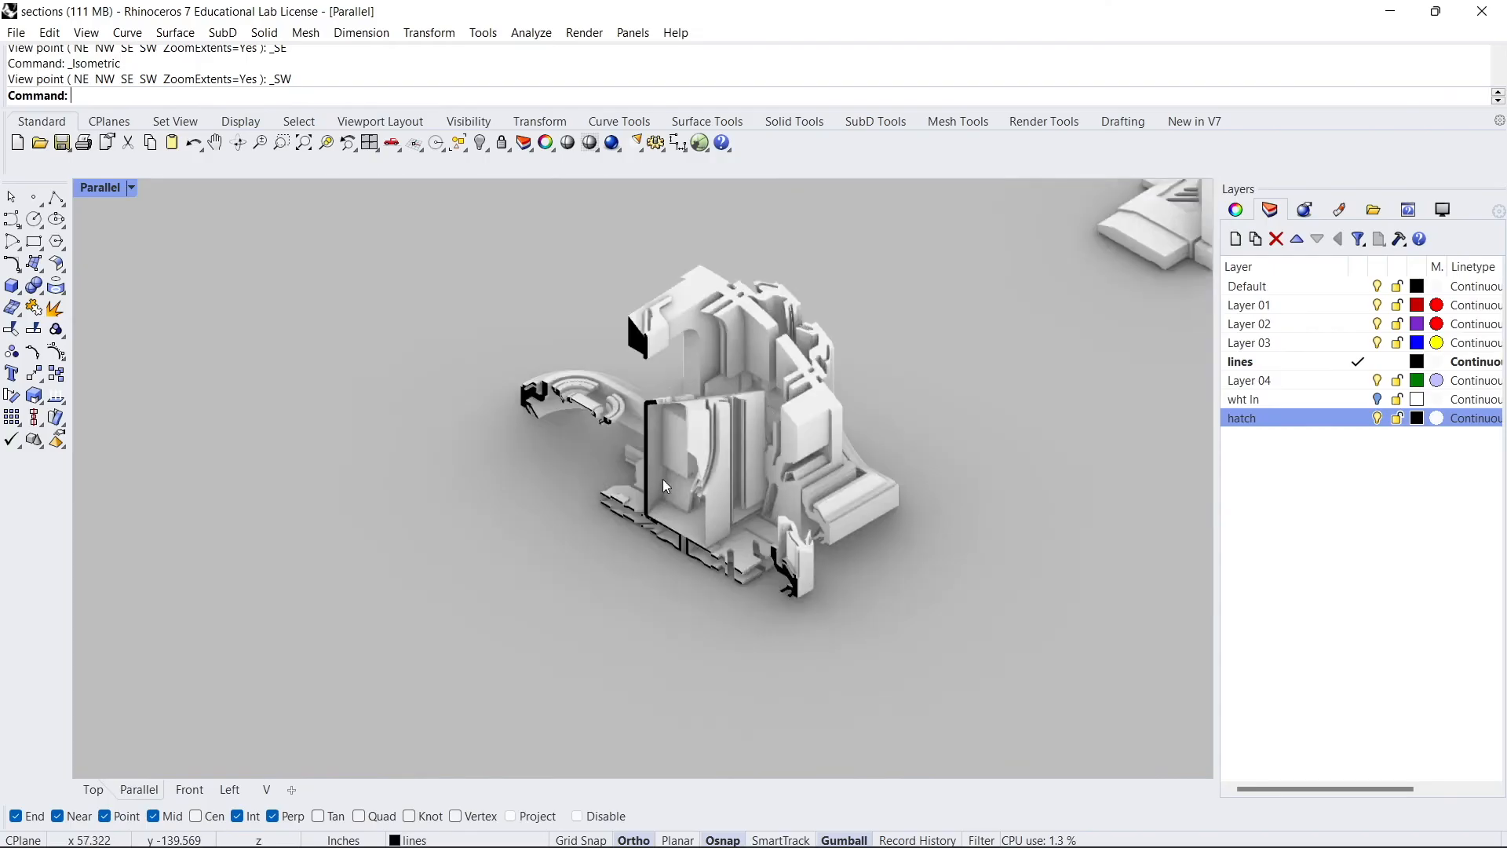
- Undo the isolation to bring back the other objects
key(ctrl+z)
scroll(696, 531, down, 10)
click(700, 527)
drag(754, 462, 346, 626)
shift+right_drag(346, 627, 620, 465)
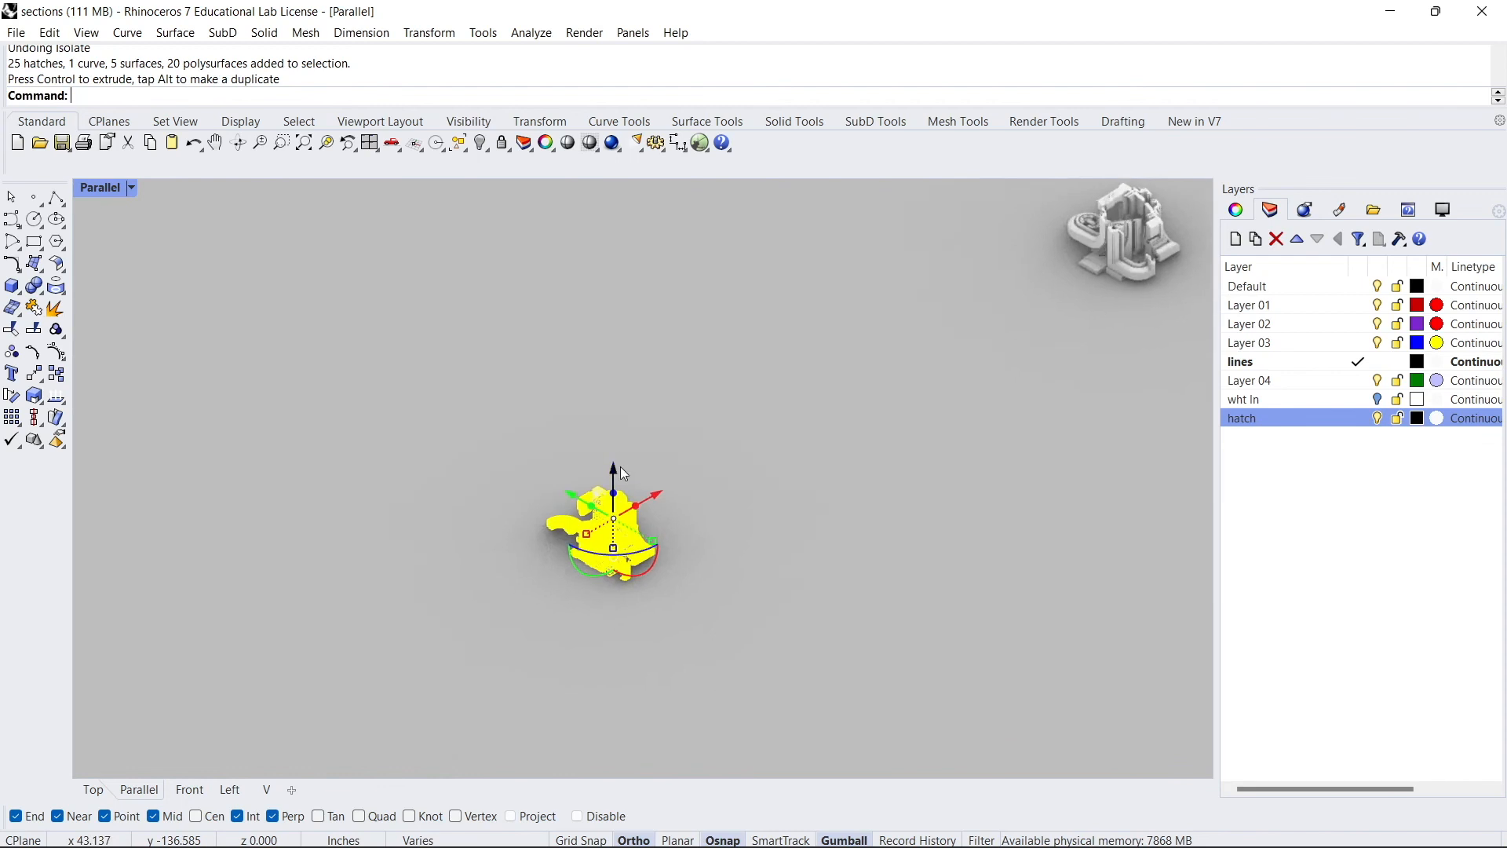
key(Escape)
scroll(577, 549, up, 9)
text(_V)
key(Return)
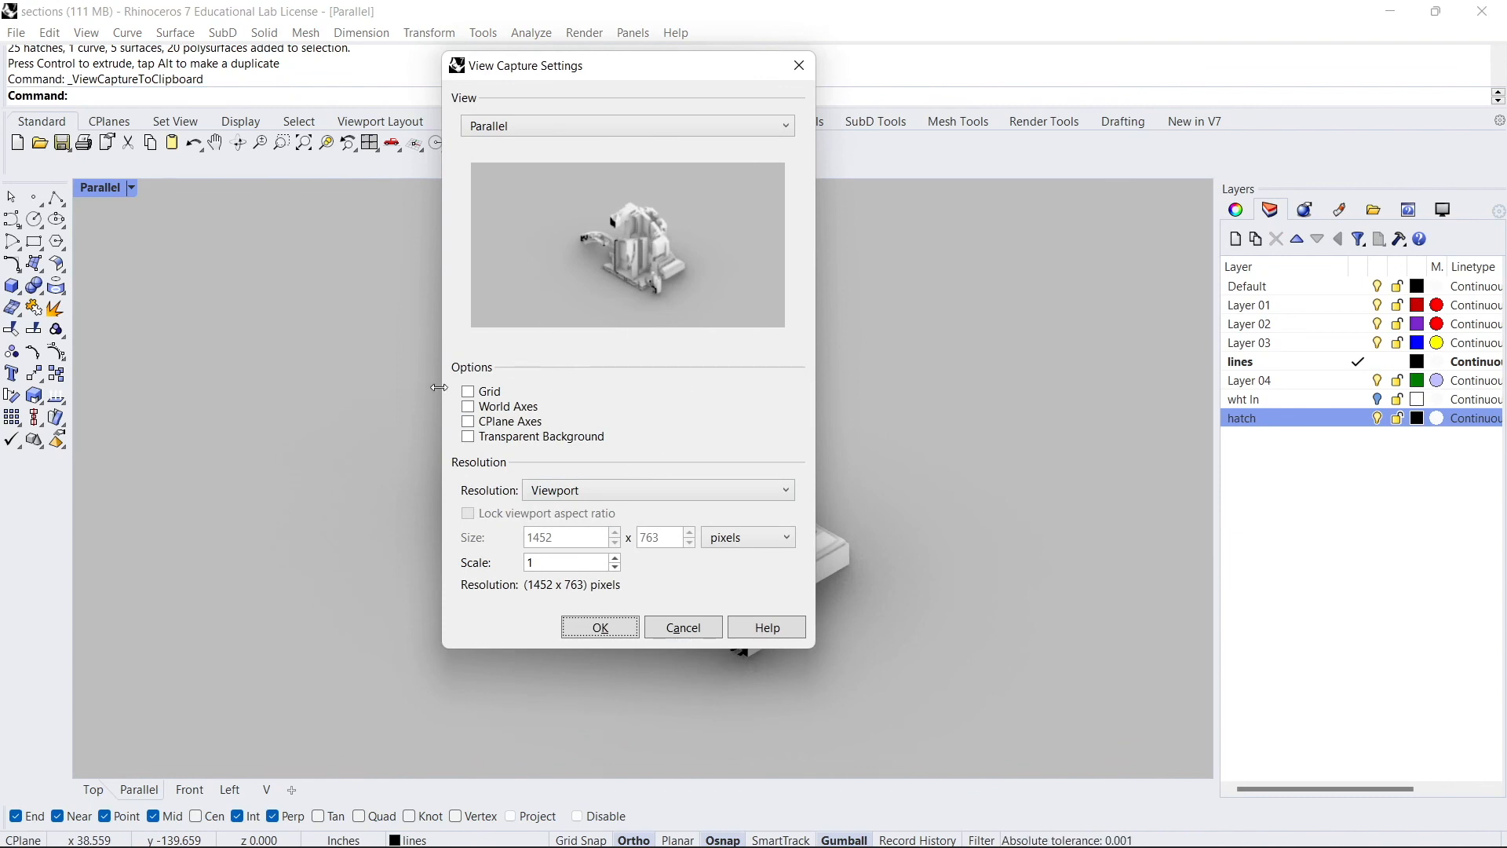
key(Escape)
- Capture the Parallel view to a JPEG image file at 3200 x 2400 pixels
text(_ViewCaptureToClipboard)
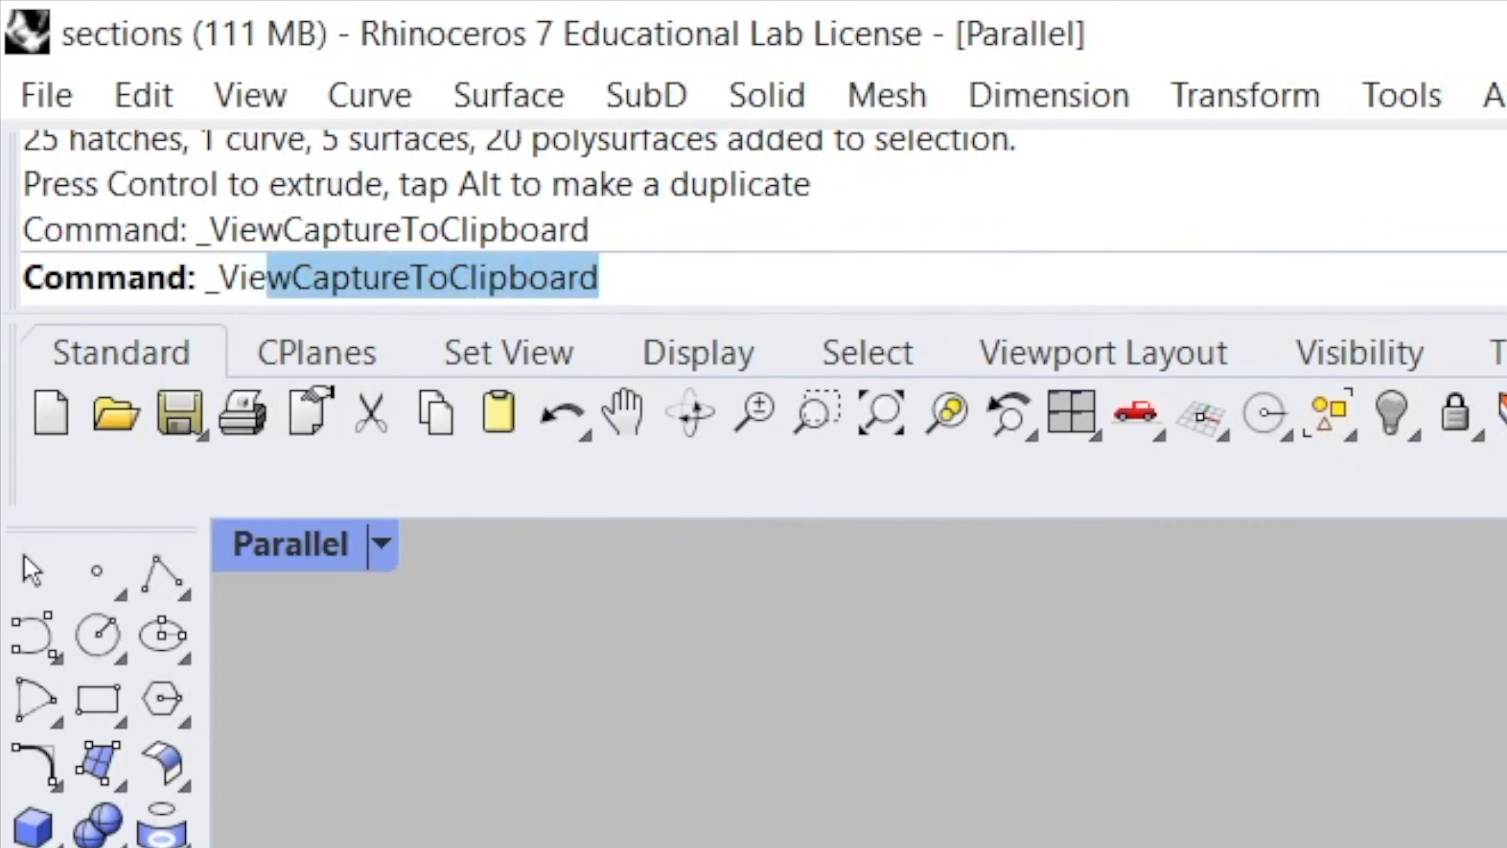
key(Down)
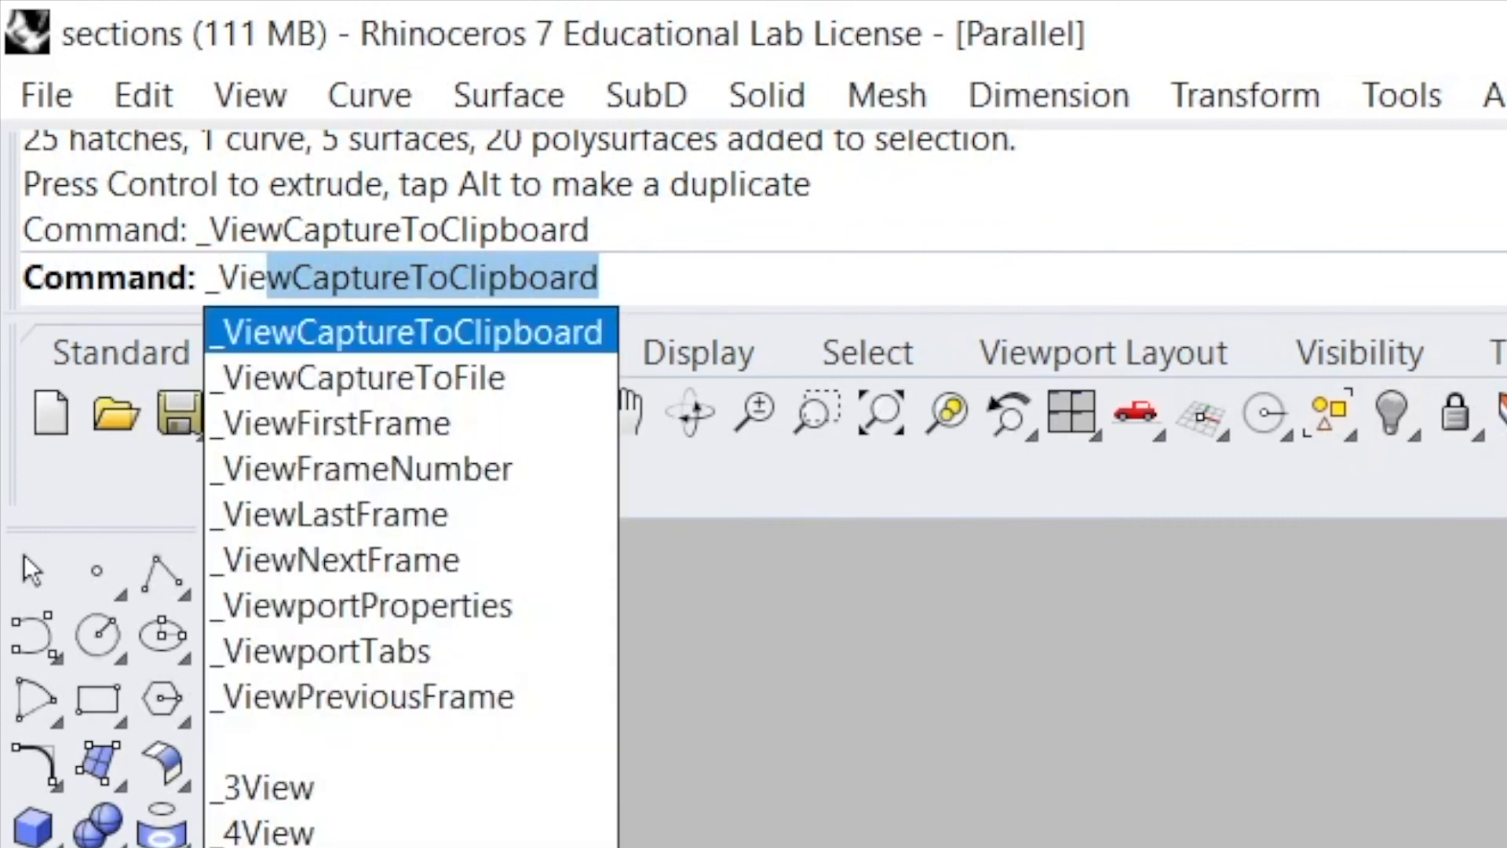
key(Down)
key(Return)
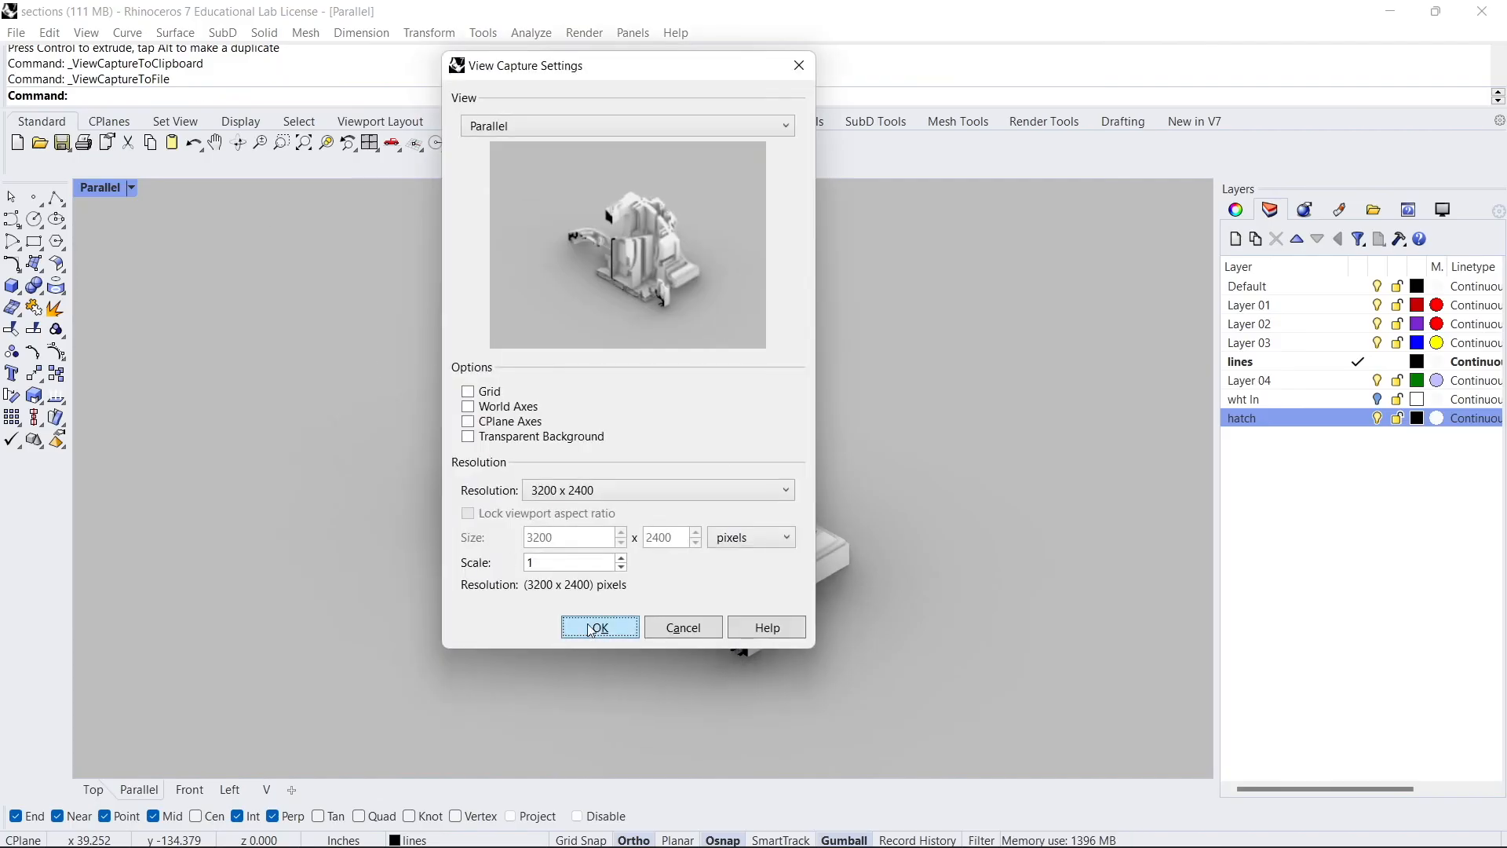
click(598, 628)
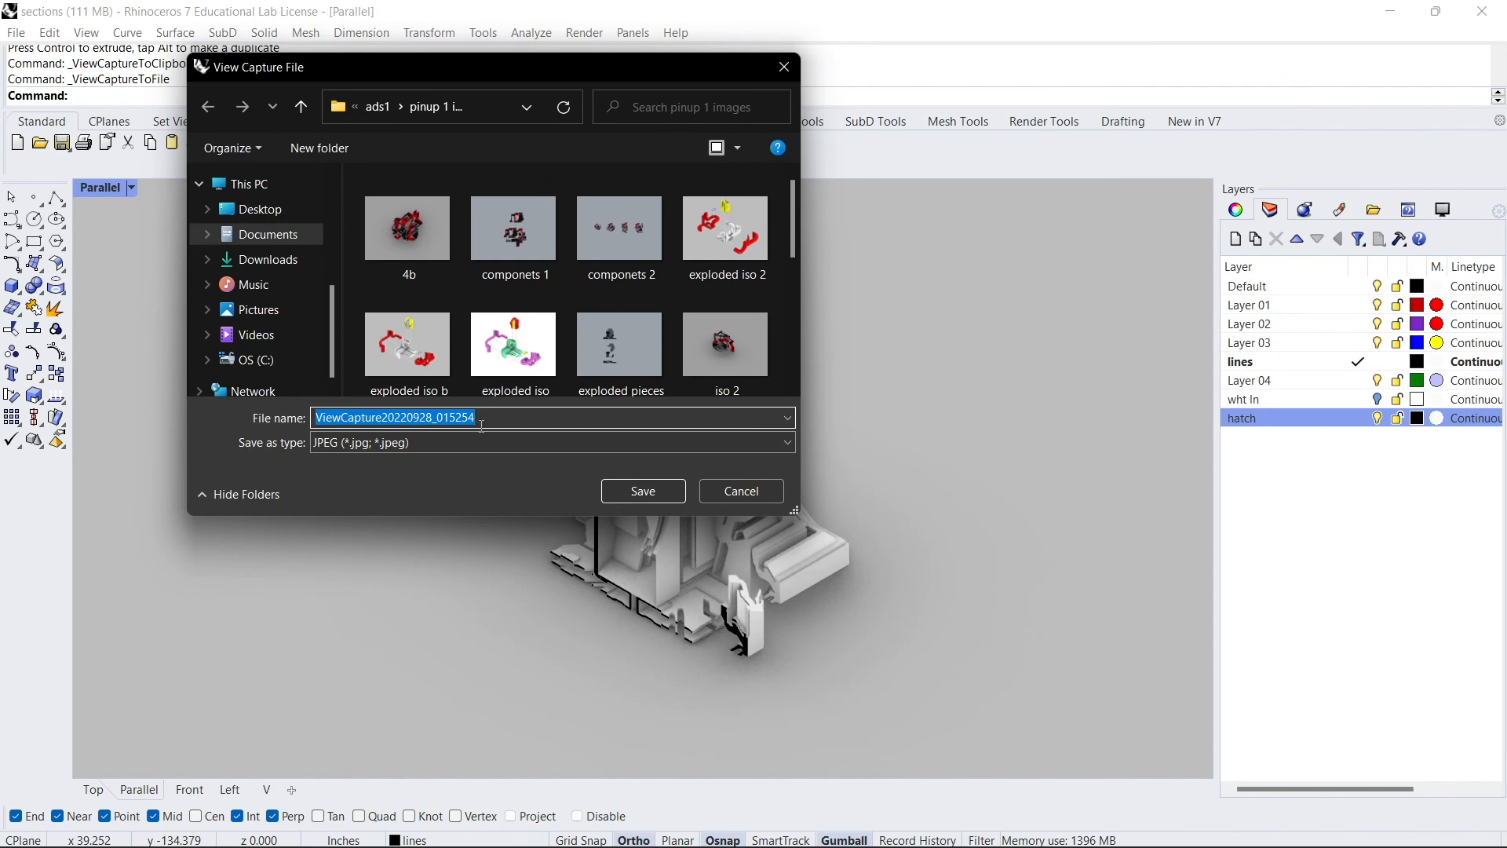
click(719, 493)
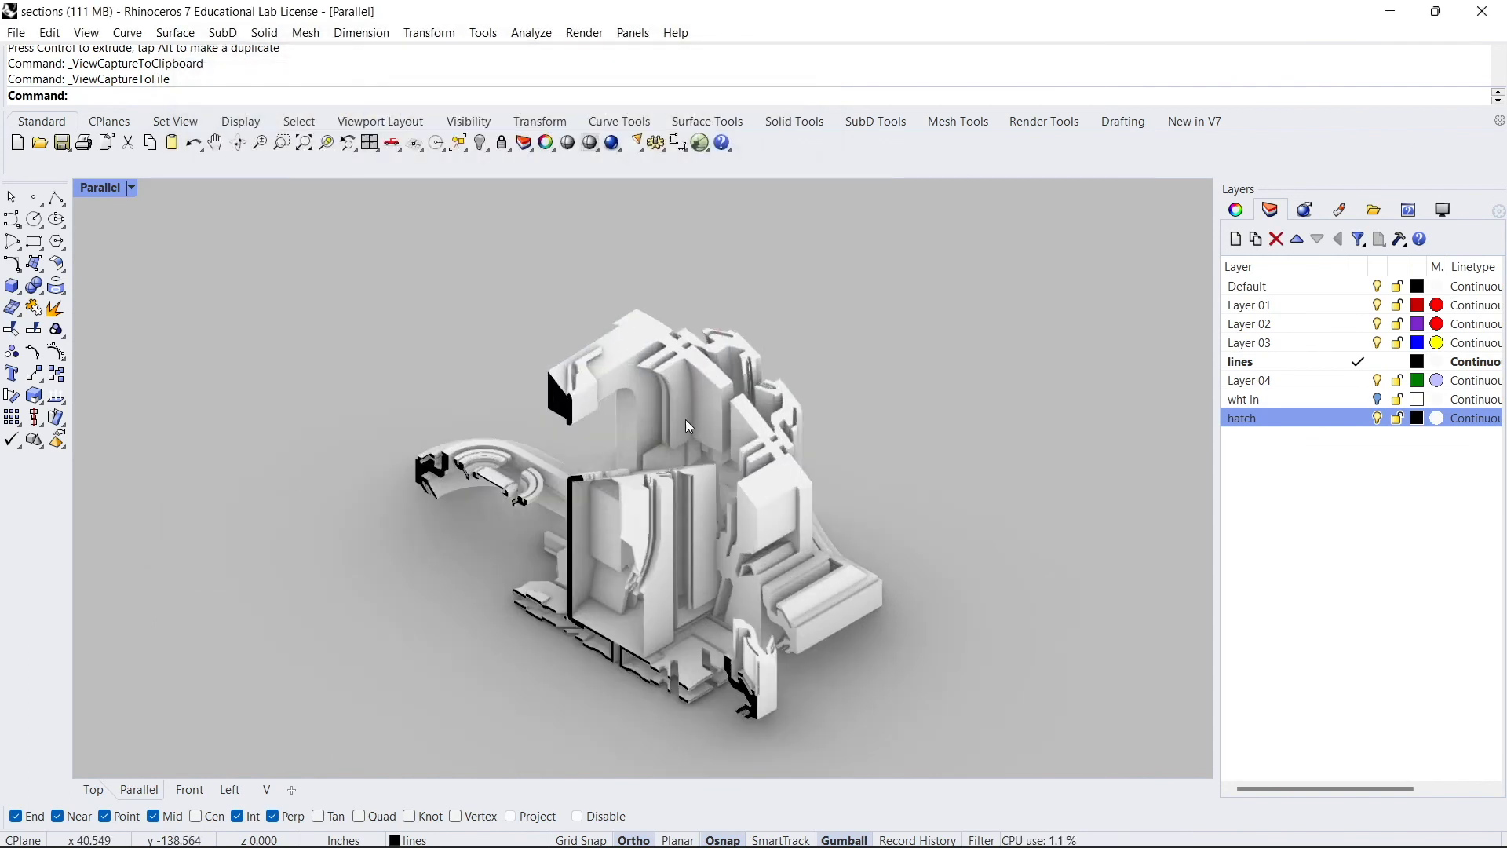